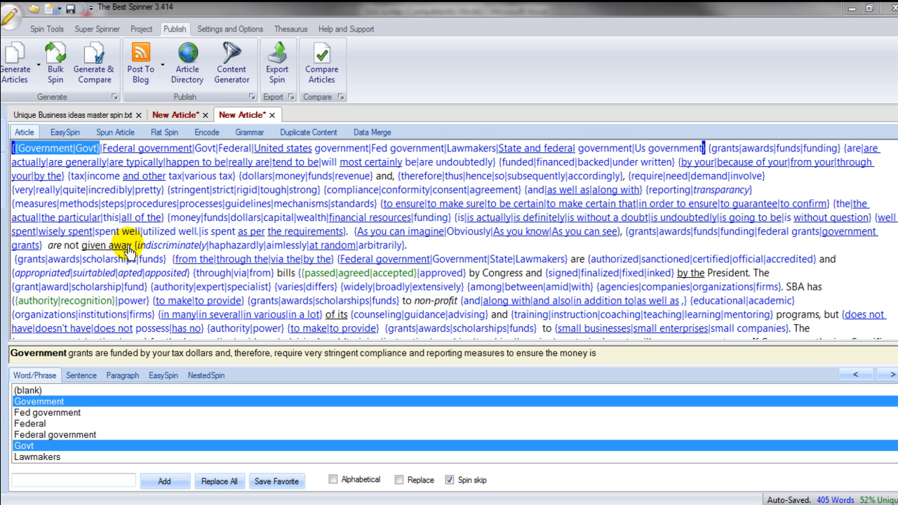
Select the phrase "given away" in the first paragraph and add the synonyms distributed, given away for free and distributed for free
{"action": "left_click", "coordinate": [82, 247]}
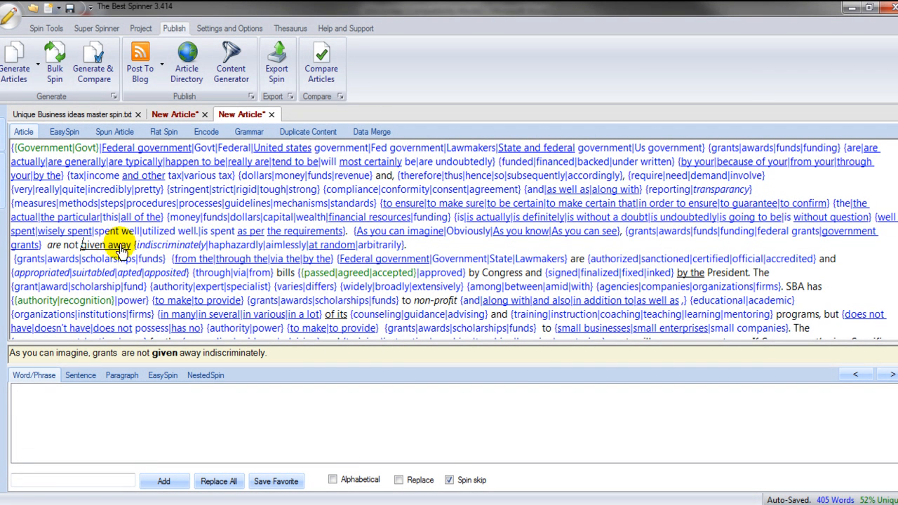
{"action": "left_click", "coordinate": [130, 247]}
{"action": "left_click_drag", "start_coordinate": [130, 247], "coordinate": [89, 249]}
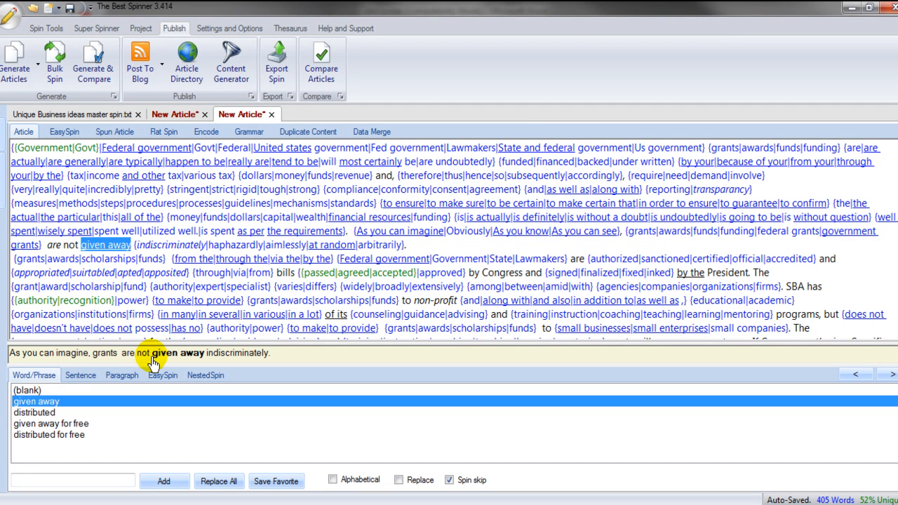
{"action": "left_click", "coordinate": [278, 358]}
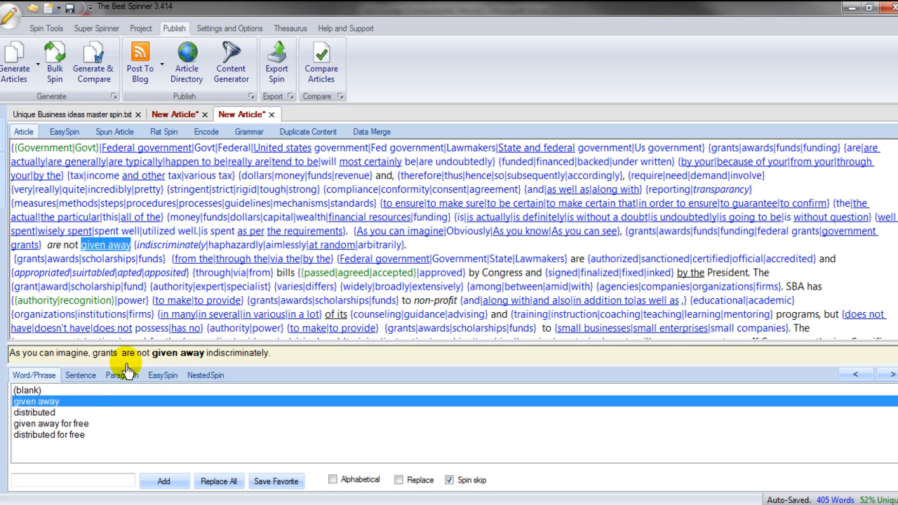
{"action": "left_click", "coordinate": [32, 414], "text": "ctrl"}
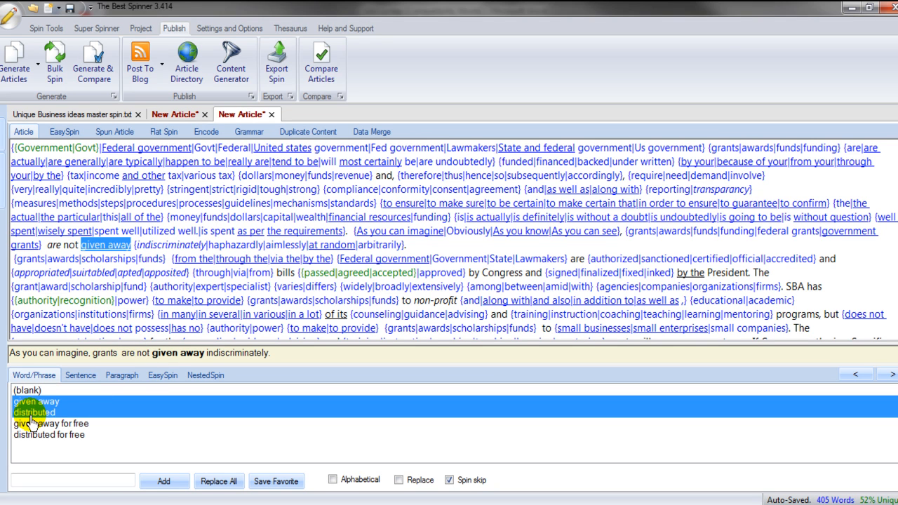
{"action": "left_click", "coordinate": [68, 424], "text": "ctrl"}
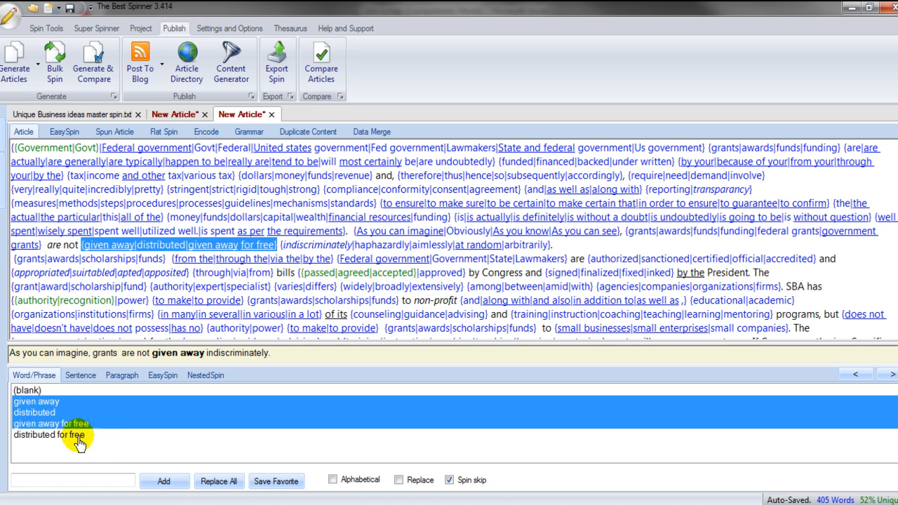
{"action": "left_click", "coordinate": [70, 435], "text": "ctrl"}
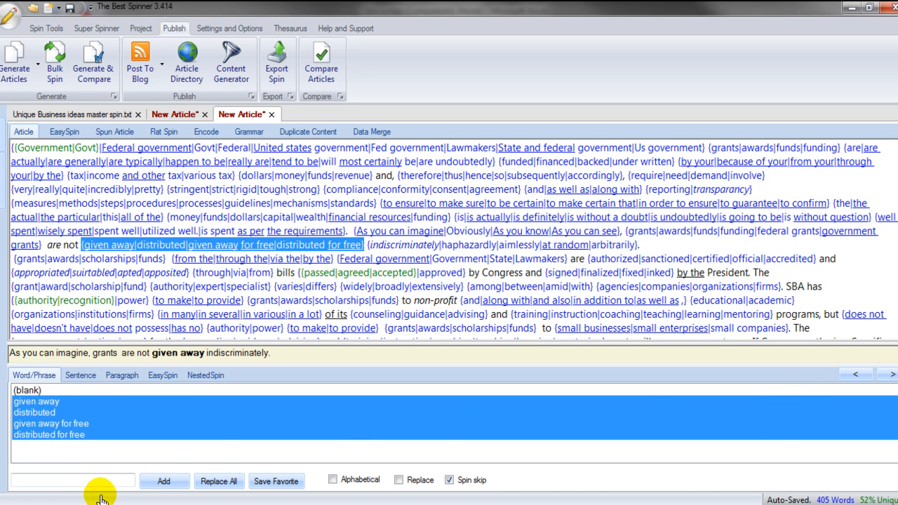
Add the custom synonyms "handed out" and "provided" to the "given away" spin group
{"action": "left_click", "coordinate": [83, 483]}
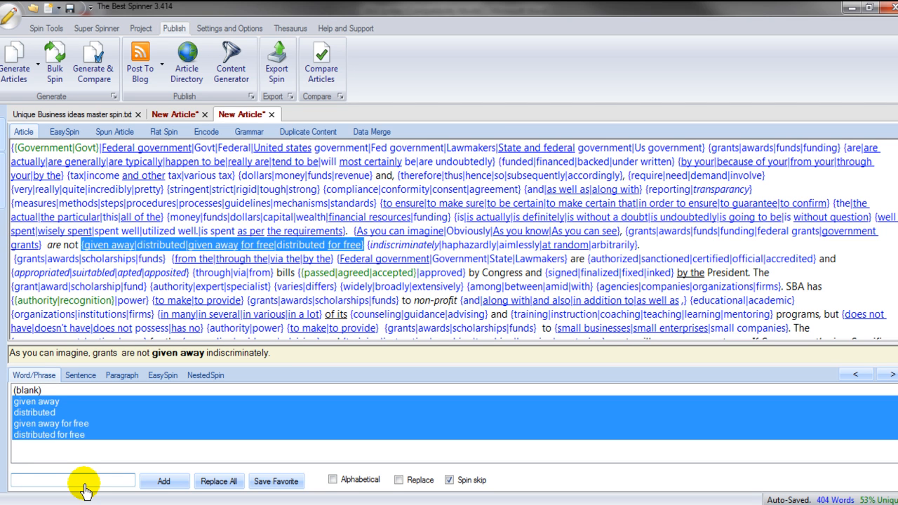
{"action": "type", "text": "handedo"}
{"action": "key", "text": "BackSpace"}
{"action": "type", "text": "out"}
{"action": "key", "text": "Return"}
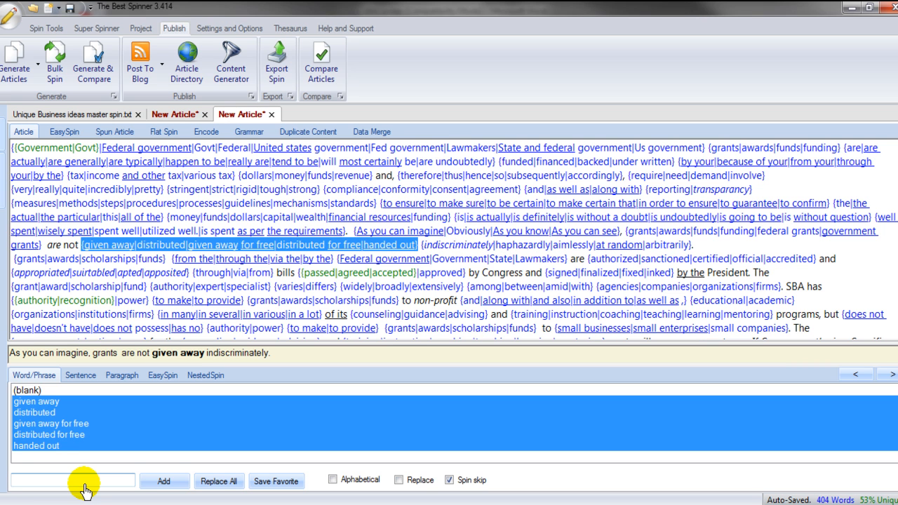
{"action": "type", "text": "provided"}
{"action": "key", "text": "Return"}
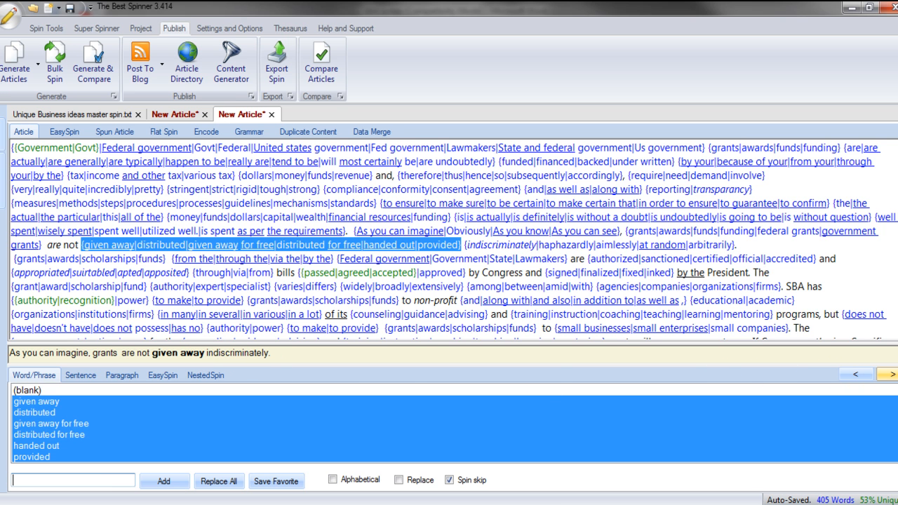
Add the custom synonym "with out much thought" to the "indiscriminately" spin group
{"action": "left_click", "coordinate": [892, 376]}
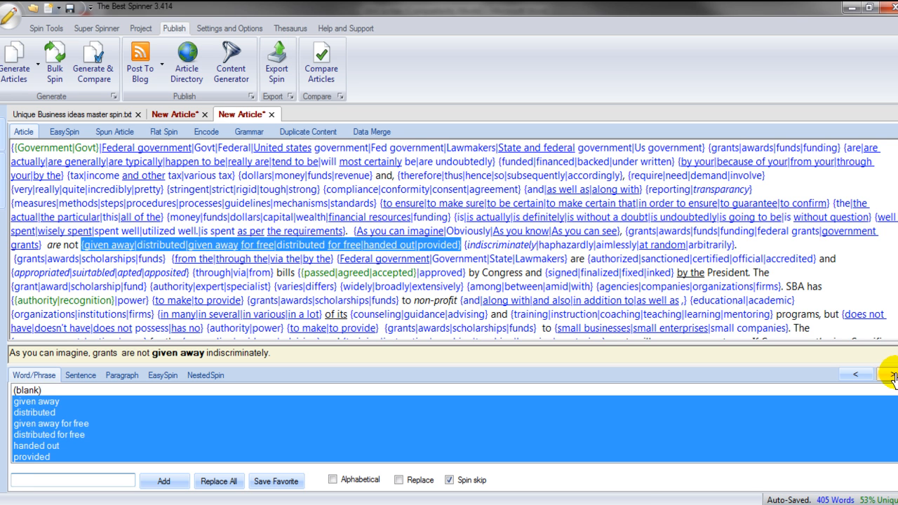
{"action": "left_click", "coordinate": [893, 377]}
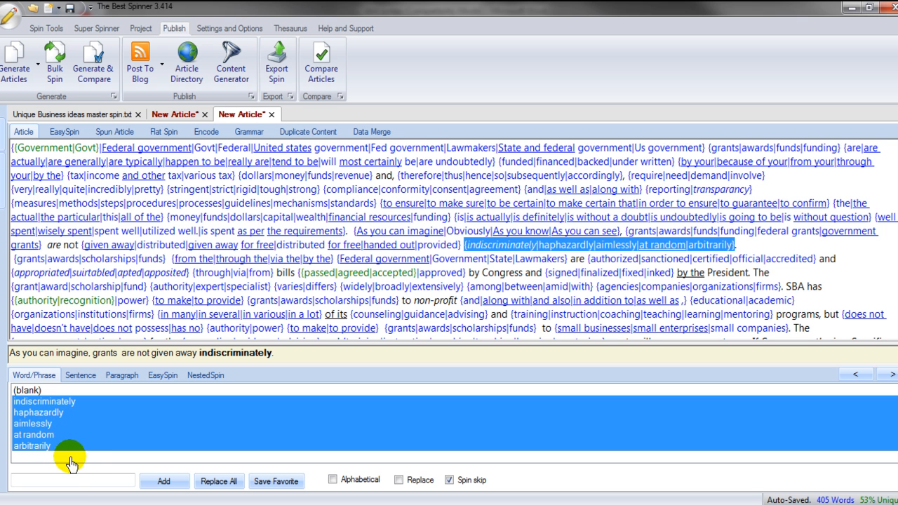
{"action": "left_click", "coordinate": [30, 483]}
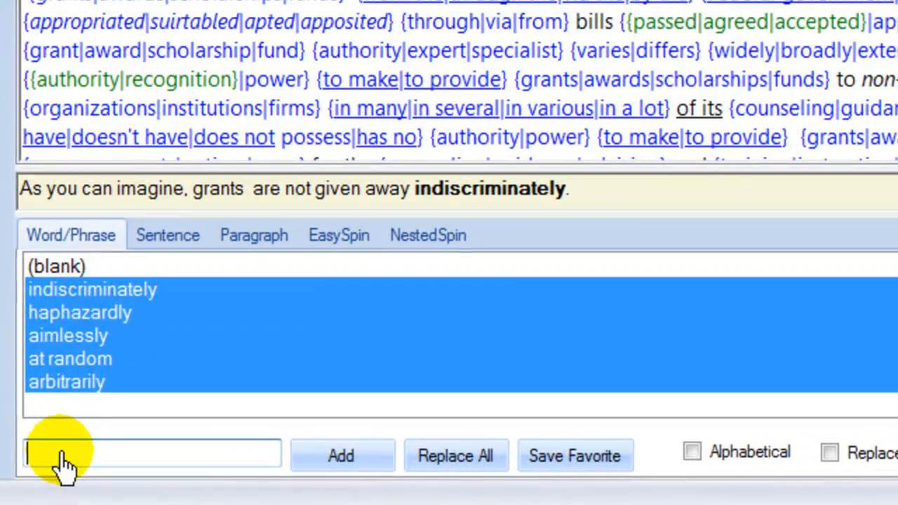
{"action": "type", "text": "without much thought"}
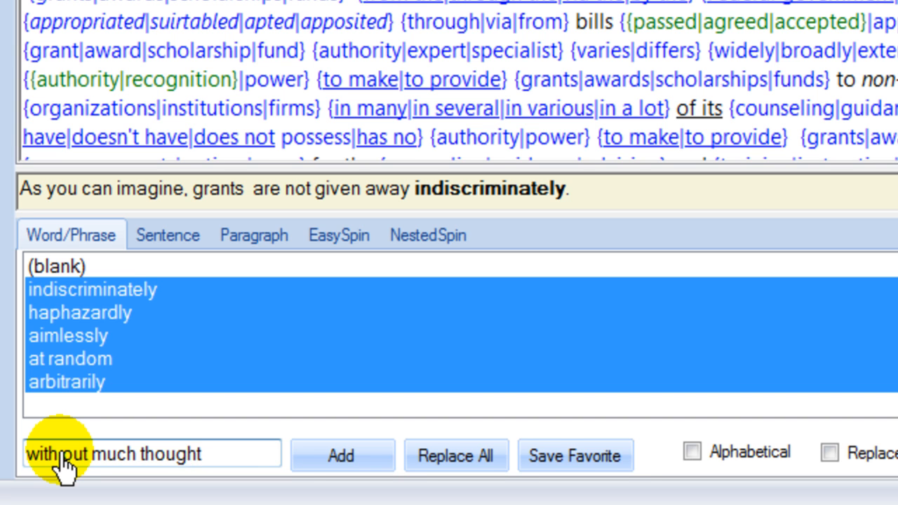
{"action": "key", "text": "Return"}
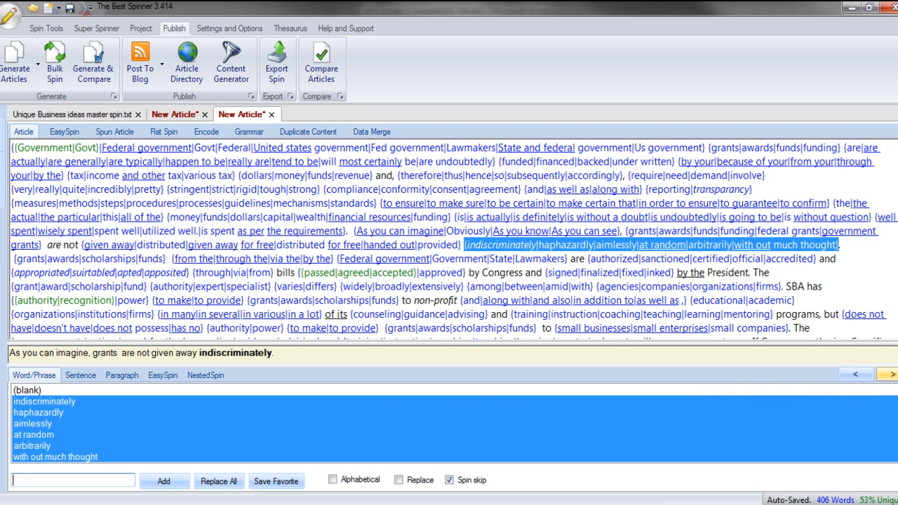
In the grants group opening the second paragraph, drop scholarships and include funding, federal grants and government grants
{"action": "left_click", "coordinate": [888, 374]}
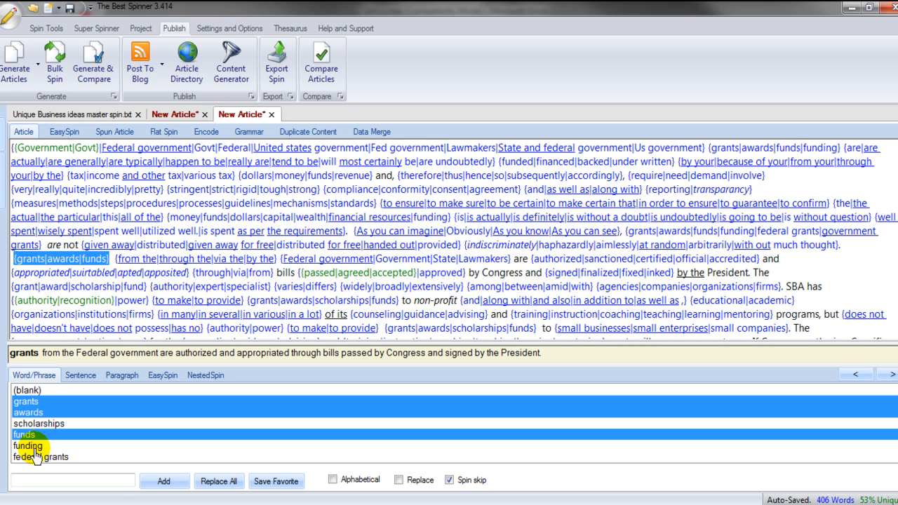
{"action": "left_click", "coordinate": [31, 446]}
{"action": "left_click", "coordinate": [60, 459]}
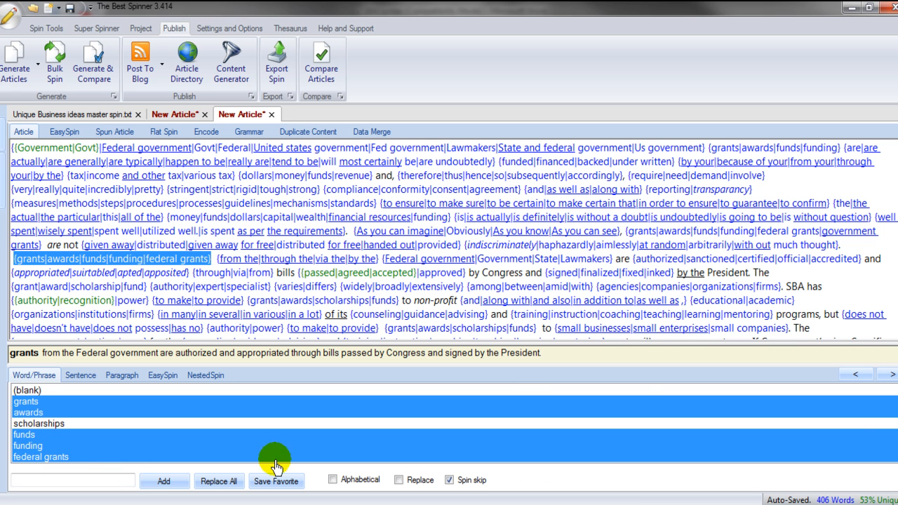
{"action": "scroll", "coordinate": [454, 423], "scroll_direction": "down", "scroll_amount": 3}
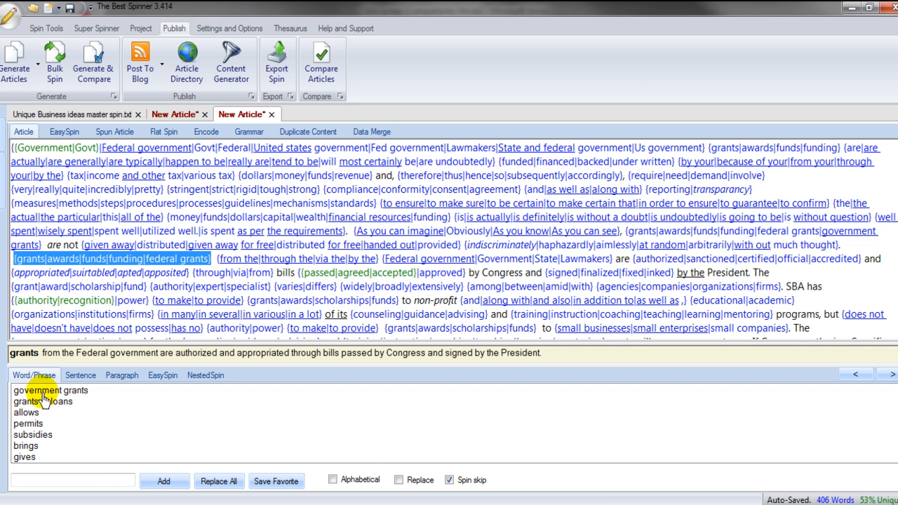
{"action": "left_click", "coordinate": [40, 391]}
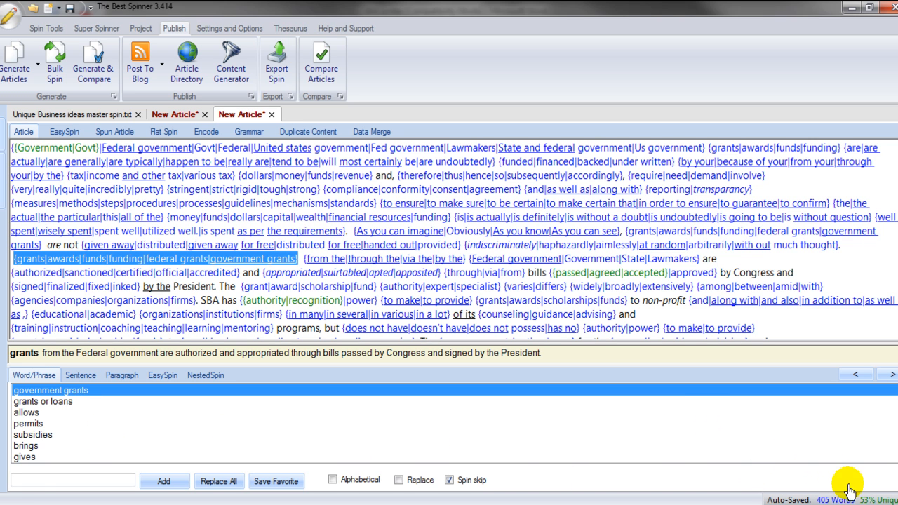
{"action": "scroll", "coordinate": [450, 424], "scroll_direction": "down", "scroll_amount": 1}
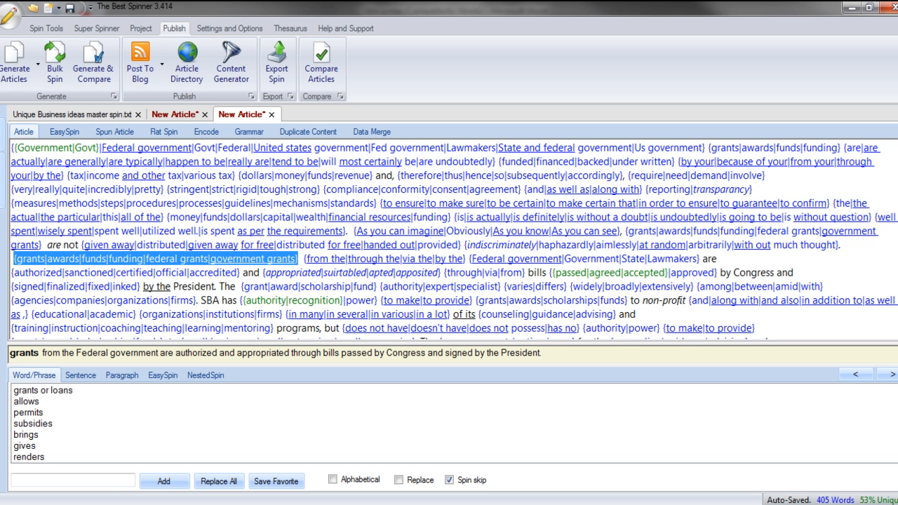
{"action": "scroll", "coordinate": [449, 424], "scroll_direction": "down", "scroll_amount": 1}
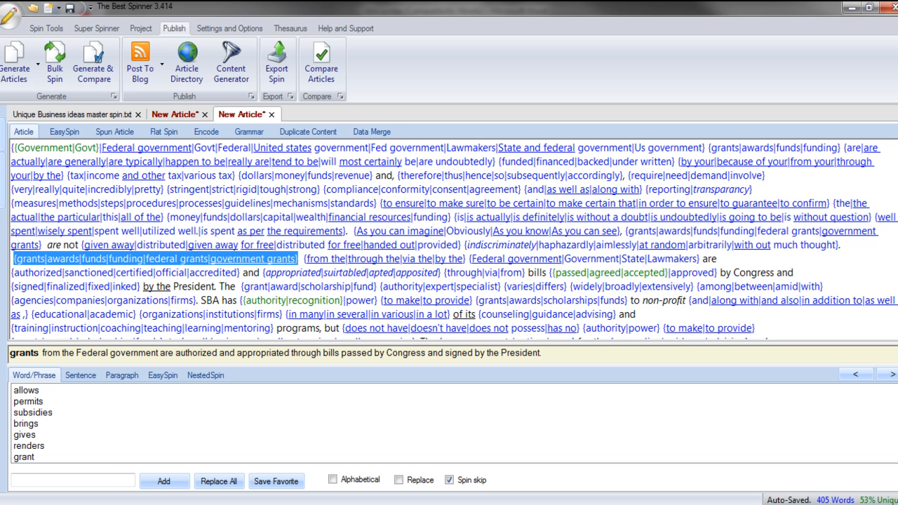
{"action": "scroll", "coordinate": [449, 424], "scroll_direction": "down", "scroll_amount": 1}
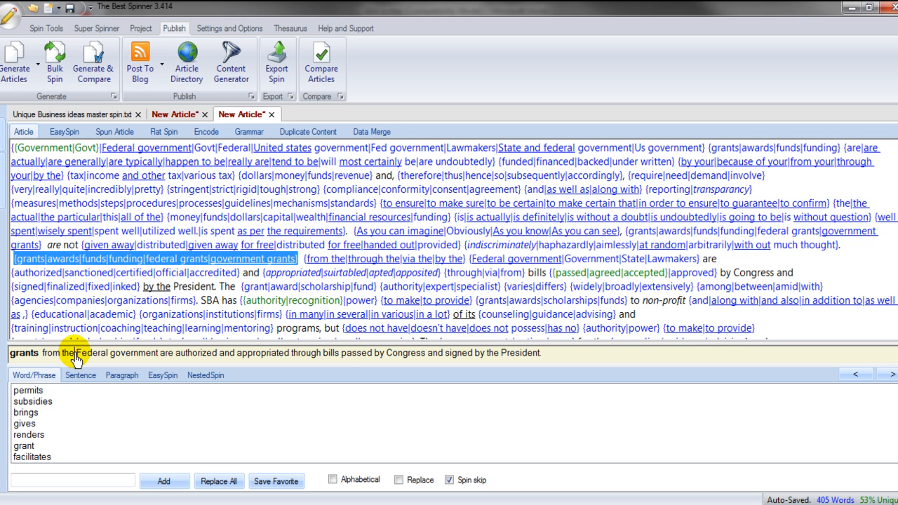
Add the suggested synonym "from your" to the "from the" spin group in the second paragraph
{"action": "left_click", "coordinate": [890, 377]}
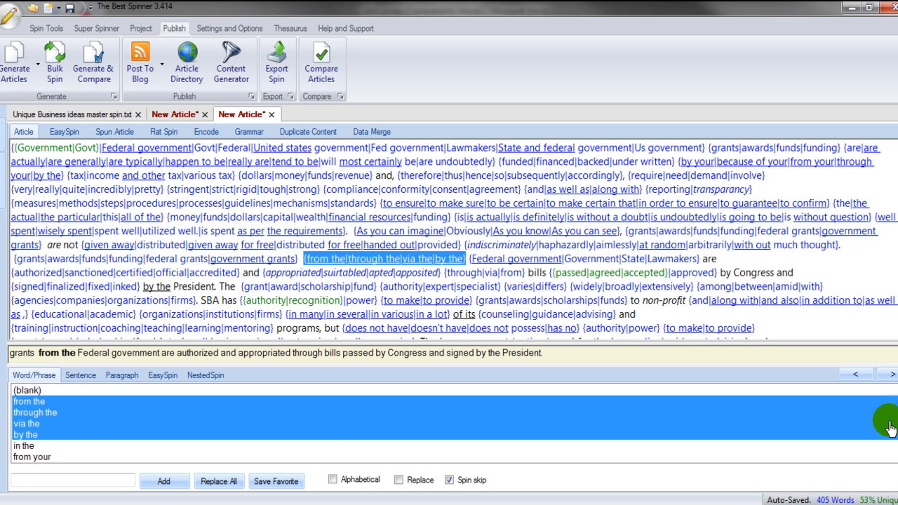
{"action": "left_click", "coordinate": [41, 457]}
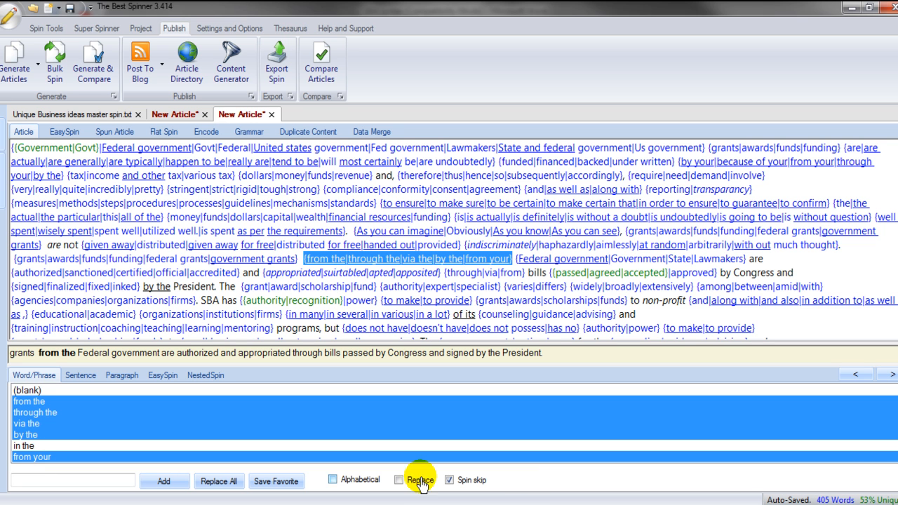
{"action": "scroll", "coordinate": [449, 425], "scroll_direction": "down", "scroll_amount": 2}
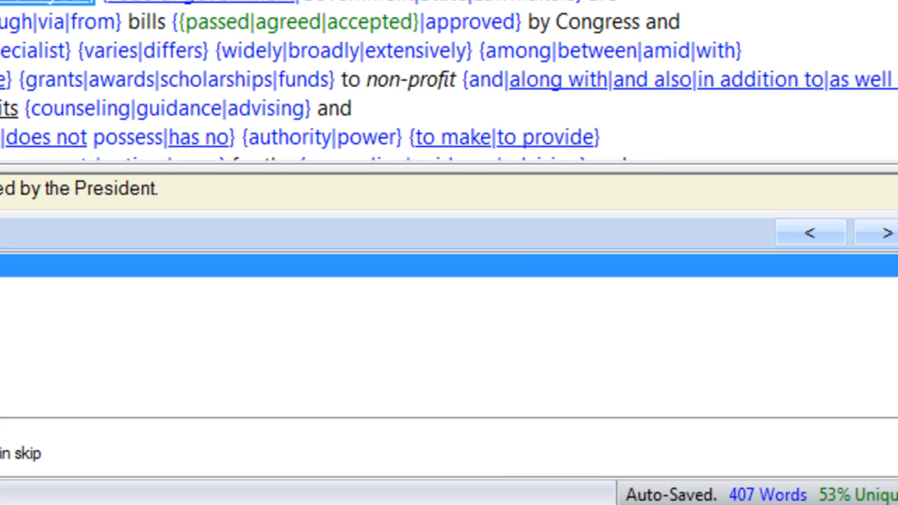
{"action": "scroll", "coordinate": [449, 336], "scroll_direction": "down", "scroll_amount": 2}
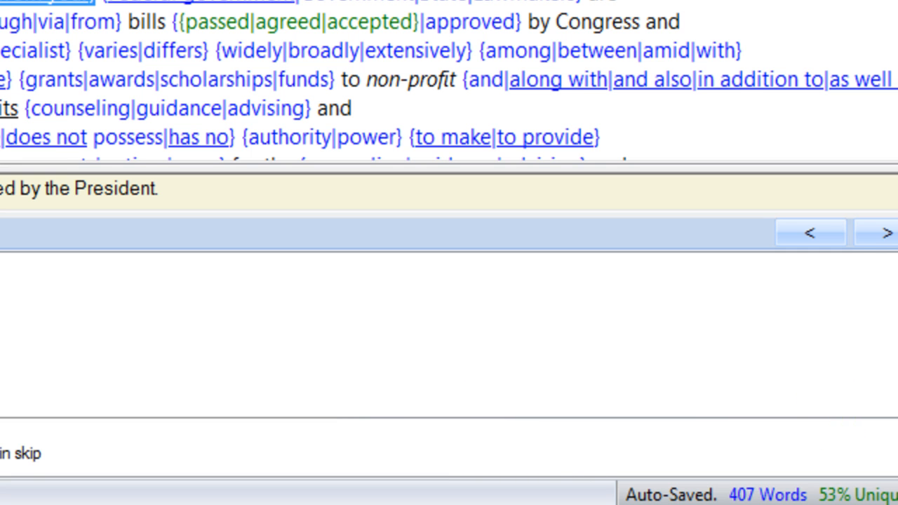
In the second paragraph's "Federal government" group, remove State and Lawmakers and add Govt, United states government and National government
{"action": "left_click", "coordinate": [872, 239]}
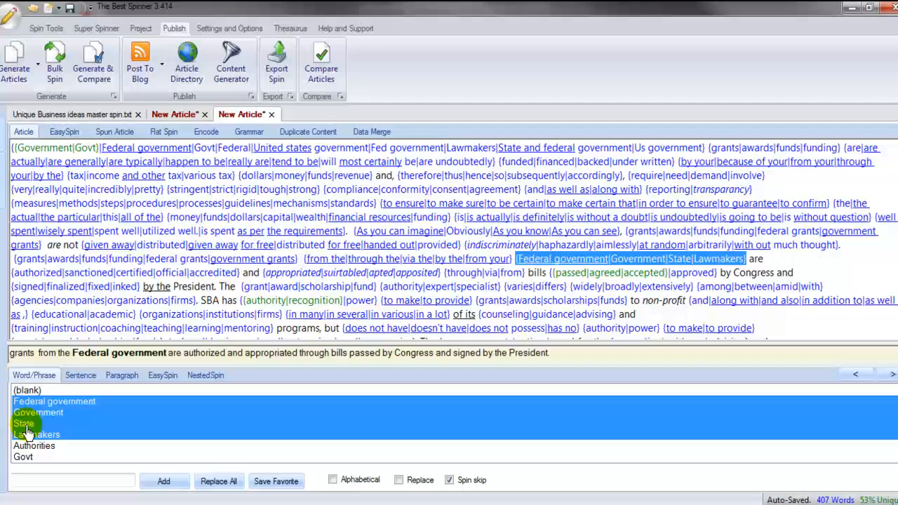
{"action": "left_click", "coordinate": [25, 424]}
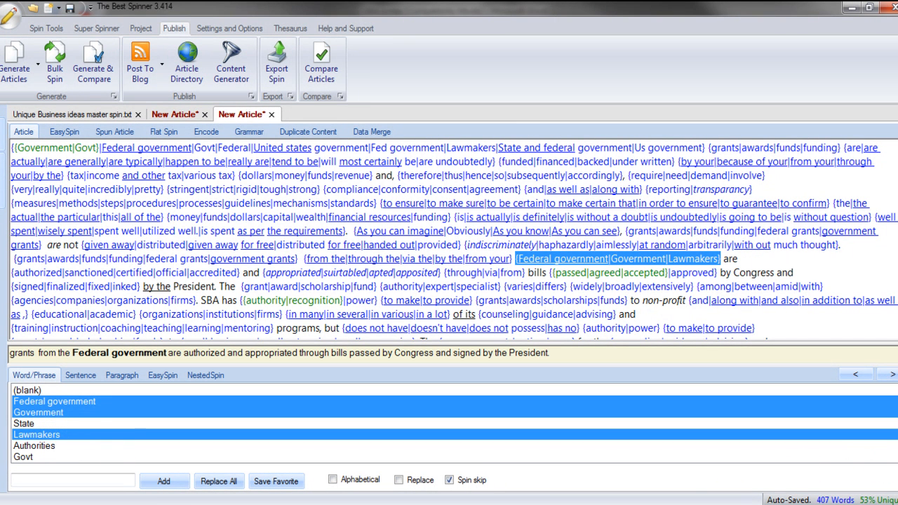
{"action": "scroll", "coordinate": [307, 451], "scroll_direction": "down", "scroll_amount": 1}
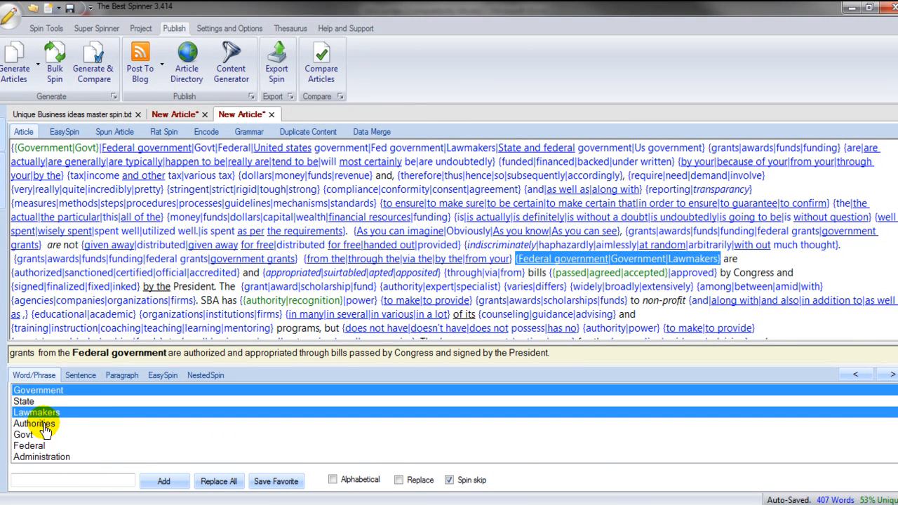
{"action": "left_click", "coordinate": [49, 413]}
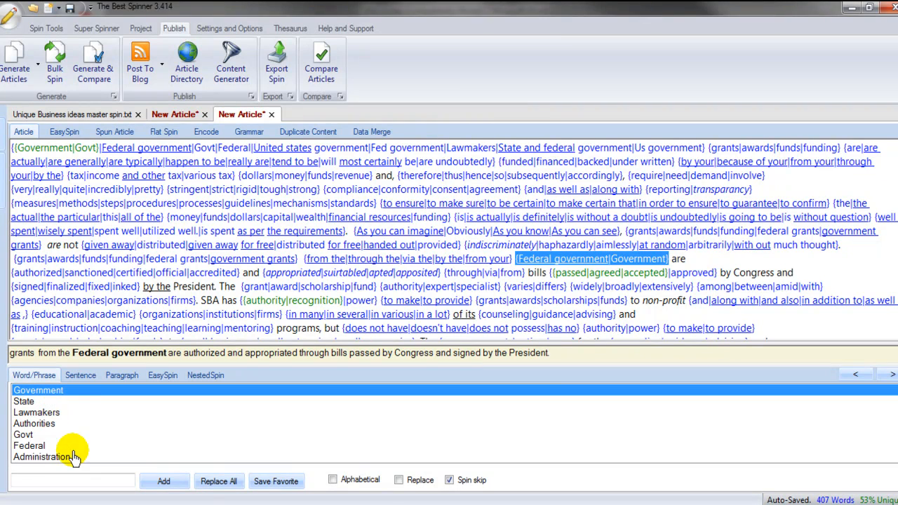
{"action": "left_click", "coordinate": [30, 437]}
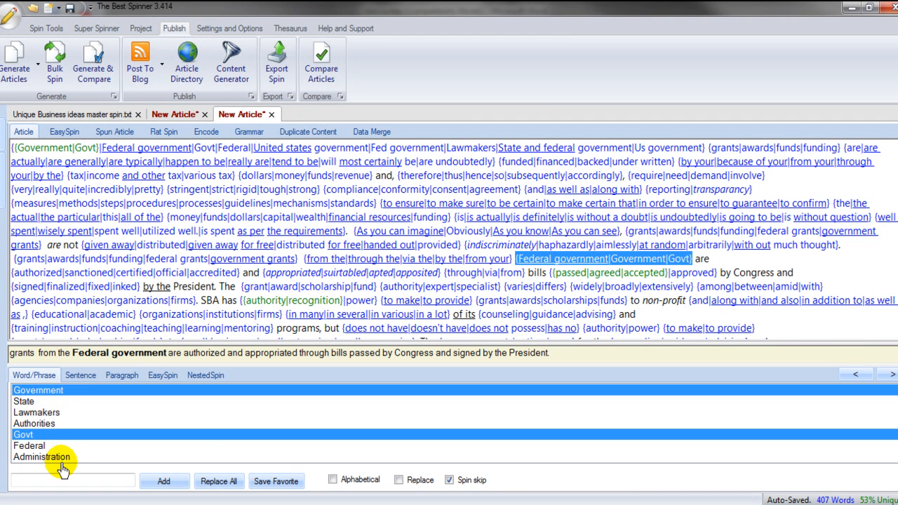
{"action": "scroll", "coordinate": [455, 423], "scroll_direction": "down", "scroll_amount": 2}
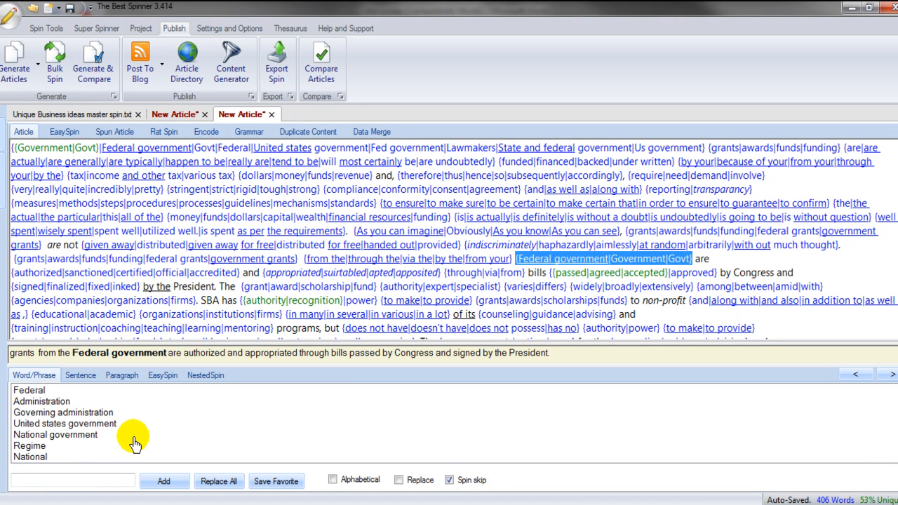
{"action": "left_click", "coordinate": [103, 424]}
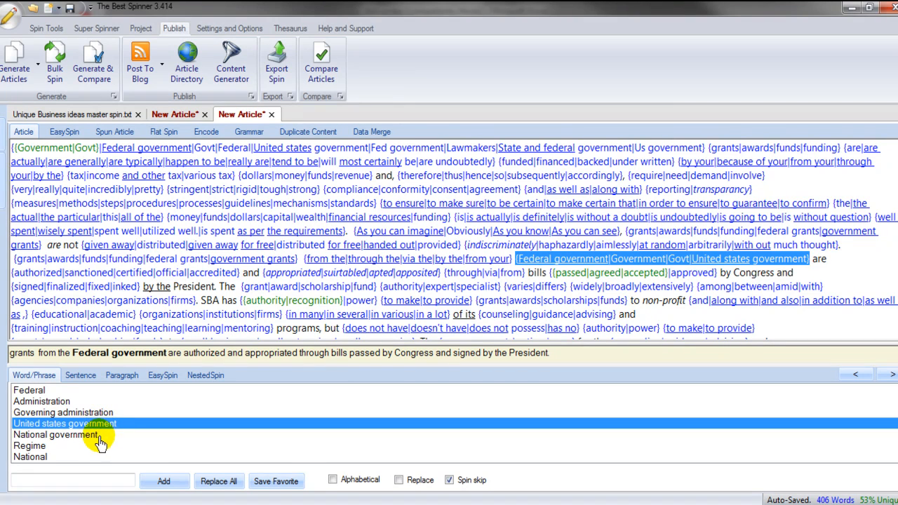
{"action": "left_click", "coordinate": [77, 436]}
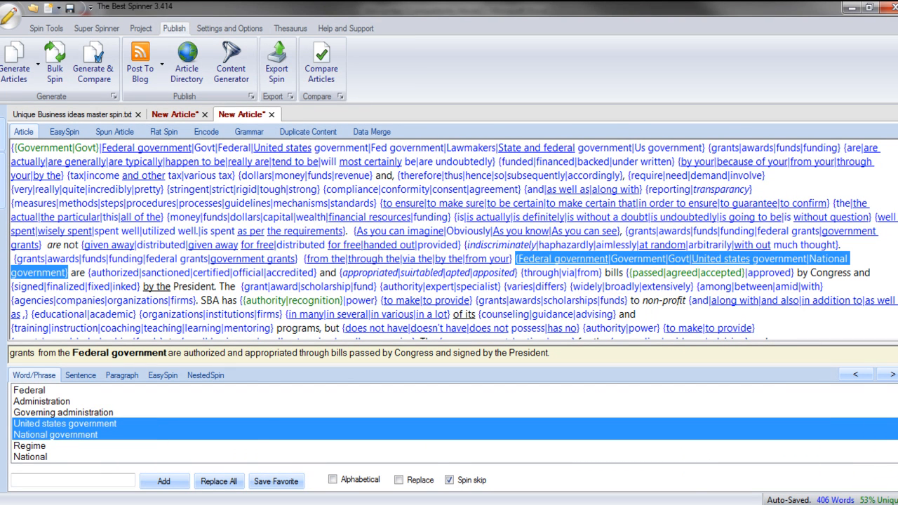
{"action": "scroll", "coordinate": [455, 424], "scroll_direction": "down", "scroll_amount": 2}
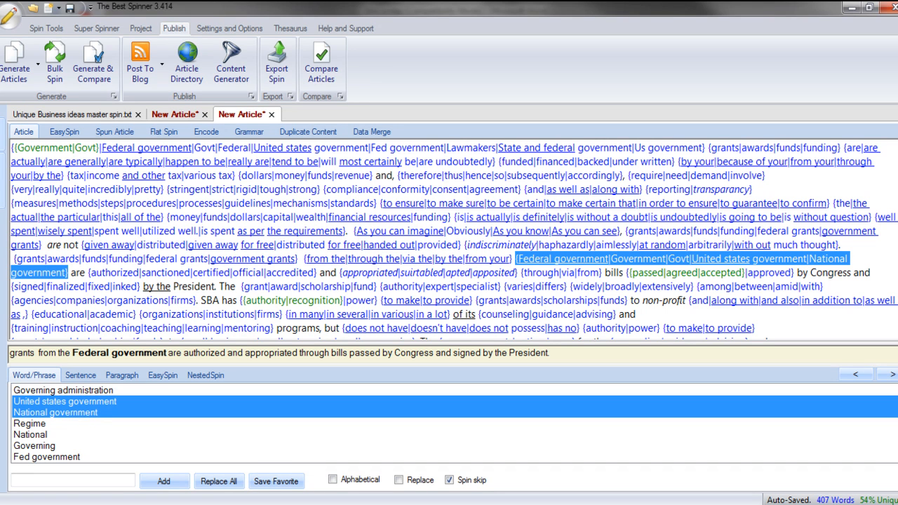
Spin the "are" before "authorized" with are actually, are generally, are typically, happen to be, really are, tend to be and are undoubtedly
{"action": "left_click", "coordinate": [888, 374]}
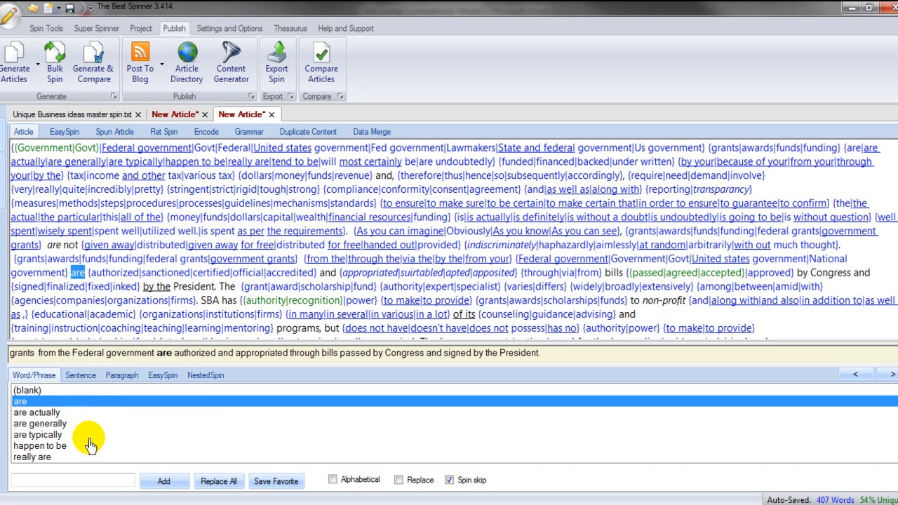
{"action": "left_click", "coordinate": [42, 412]}
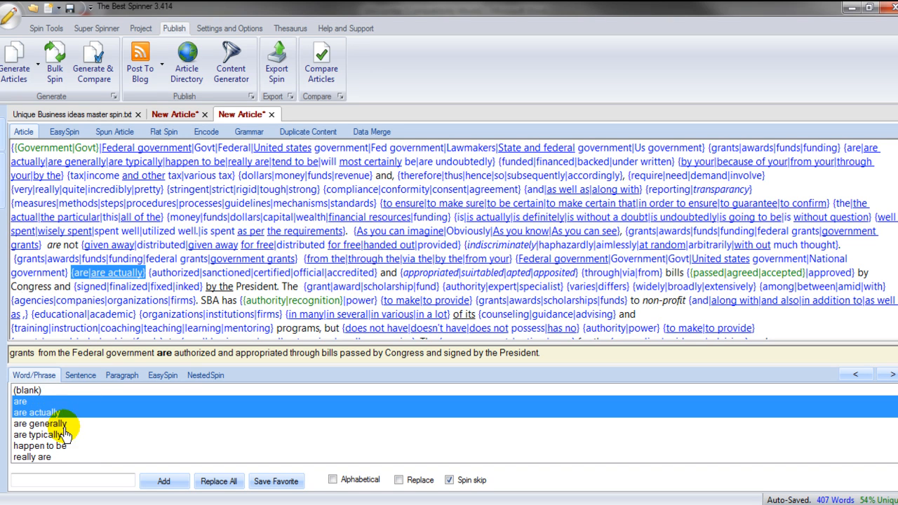
{"action": "left_click", "coordinate": [58, 424]}
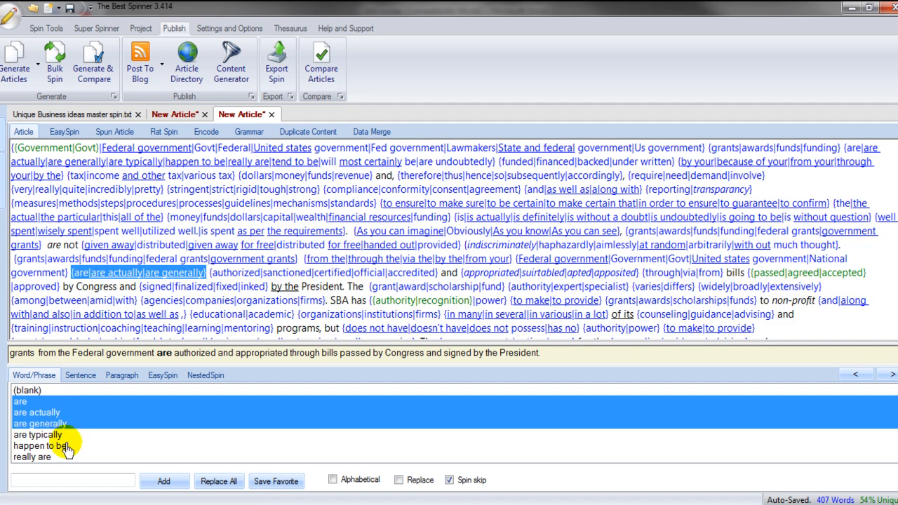
{"action": "left_click", "coordinate": [61, 435]}
{"action": "left_click", "coordinate": [60, 446]}
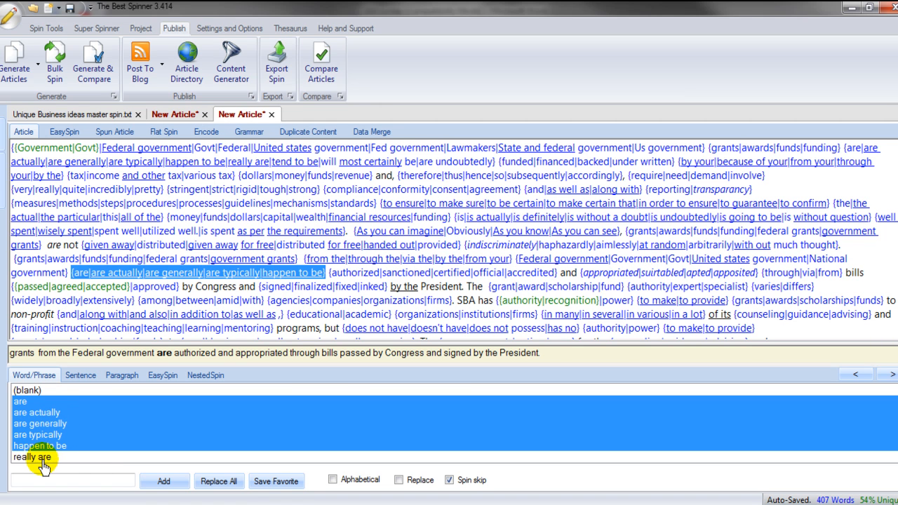
{"action": "left_click", "coordinate": [43, 458]}
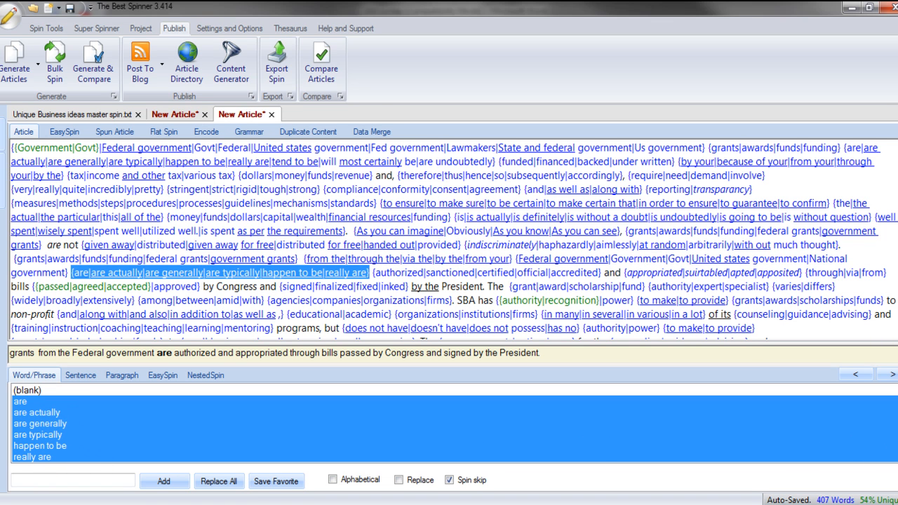
{"action": "scroll", "coordinate": [163, 434], "scroll_direction": "down", "scroll_amount": 2}
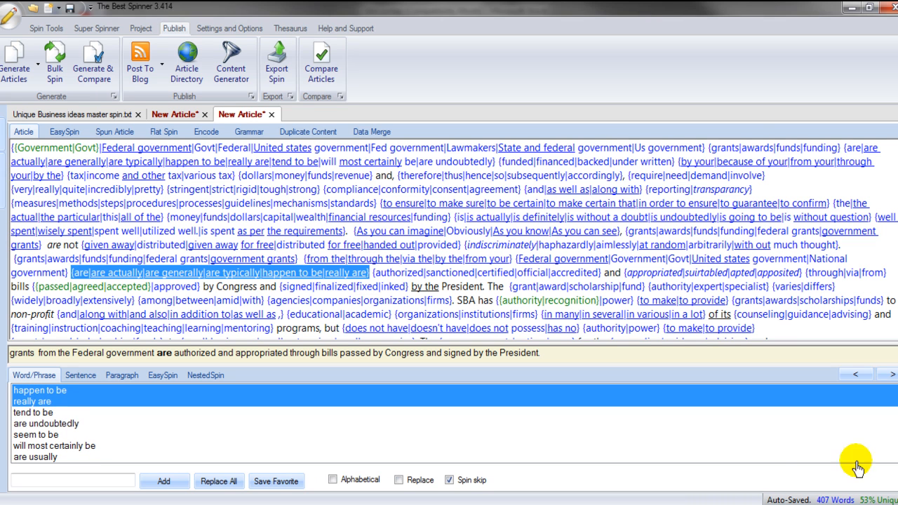
{"action": "left_click", "coordinate": [34, 413]}
{"action": "left_click", "coordinate": [53, 425]}
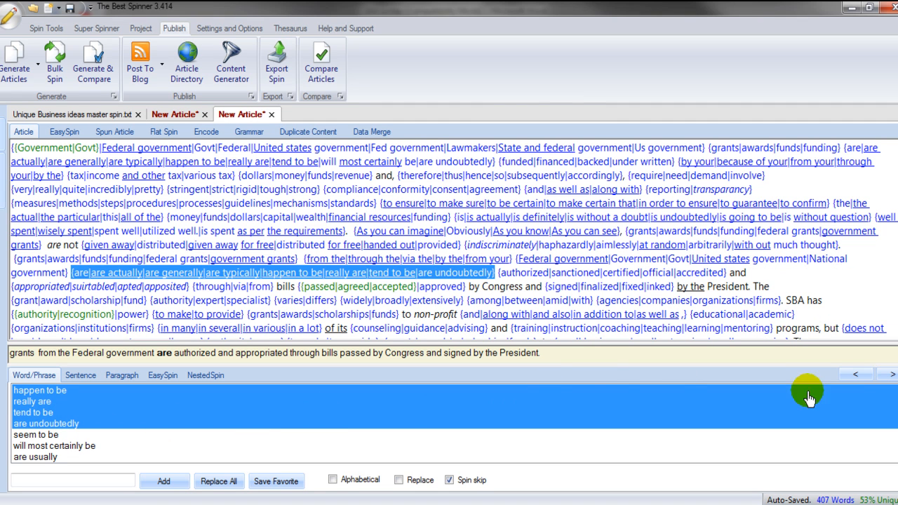
In the second paragraph's "authorized" spin group, remove official and accredited and add approved
{"action": "left_click", "coordinate": [891, 377]}
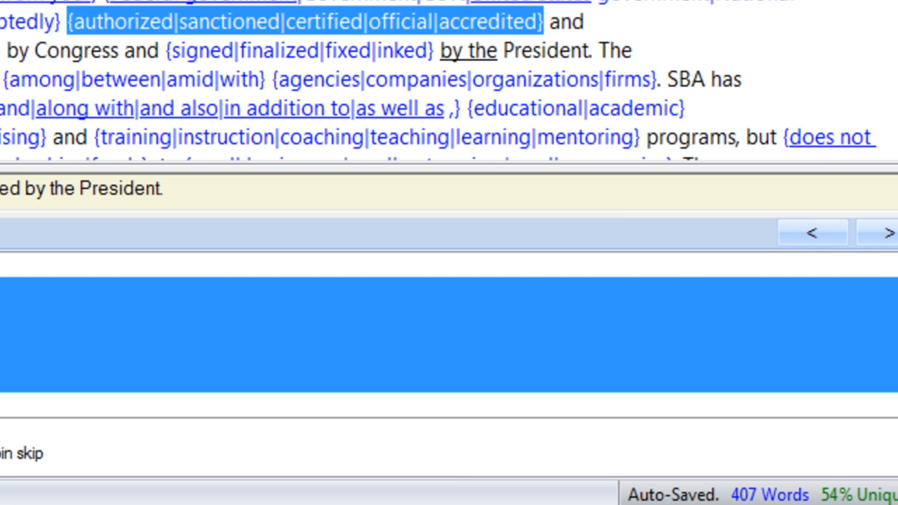
{"action": "left_click", "coordinate": [71, 359], "text": "ctrl"}
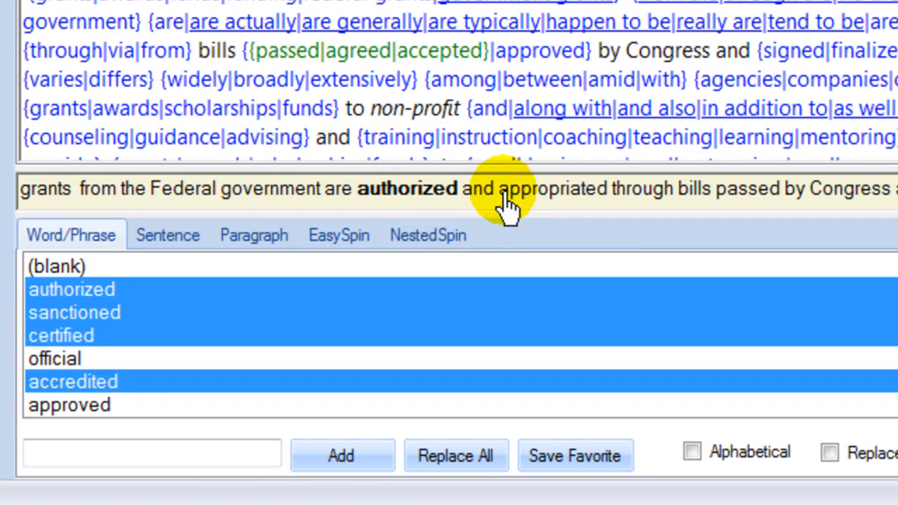
{"action": "left_click", "coordinate": [98, 397], "text": "ctrl"}
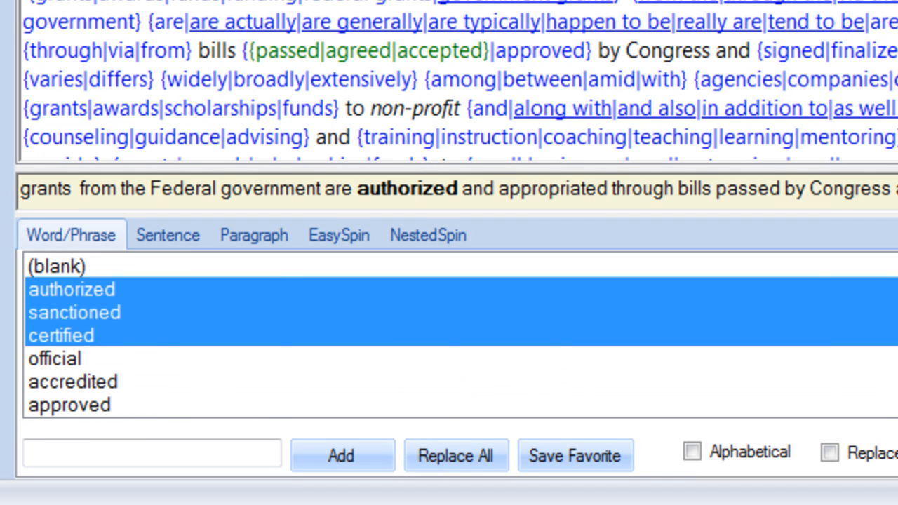
{"action": "scroll", "coordinate": [744, 393], "scroll_direction": "down", "scroll_amount": 1}
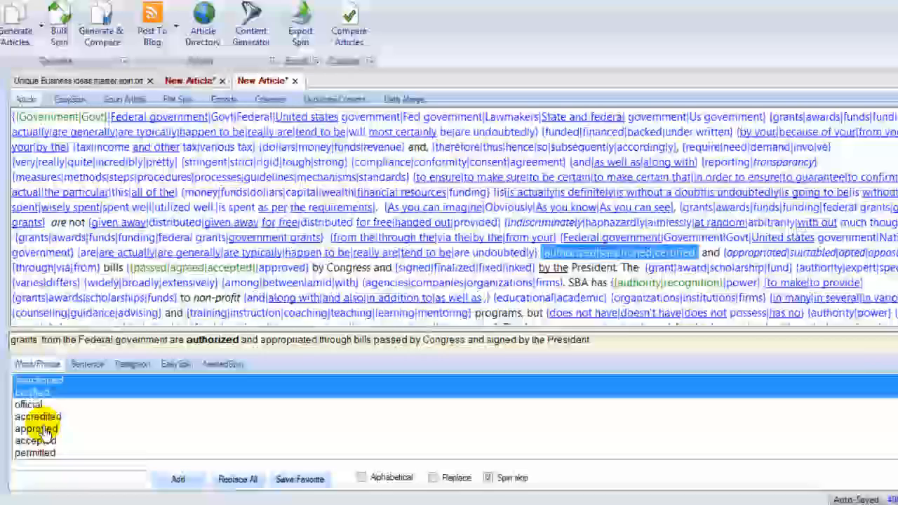
{"action": "left_click", "coordinate": [40, 435], "text": "ctrl"}
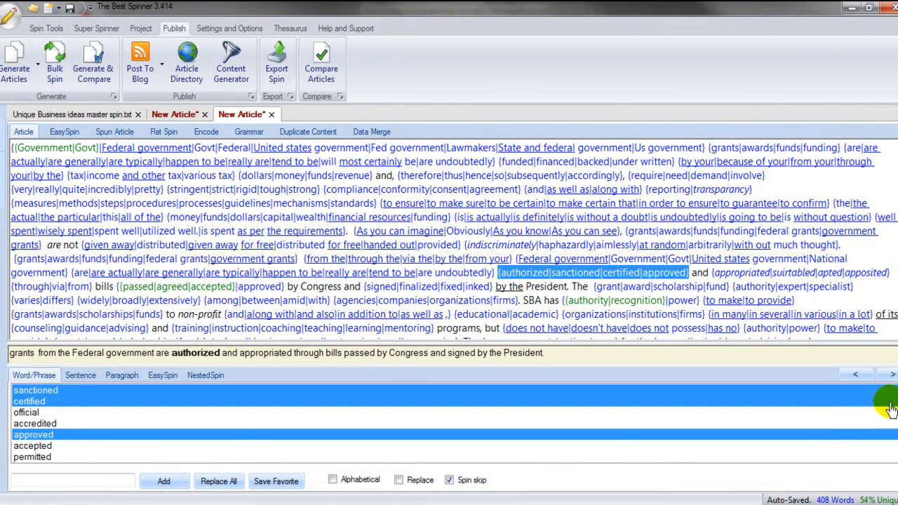
Look through the remaining suggestions for "authorized" and add granted to its spin group
{"action": "scroll", "coordinate": [455, 424], "scroll_direction": "down", "scroll_amount": 4}
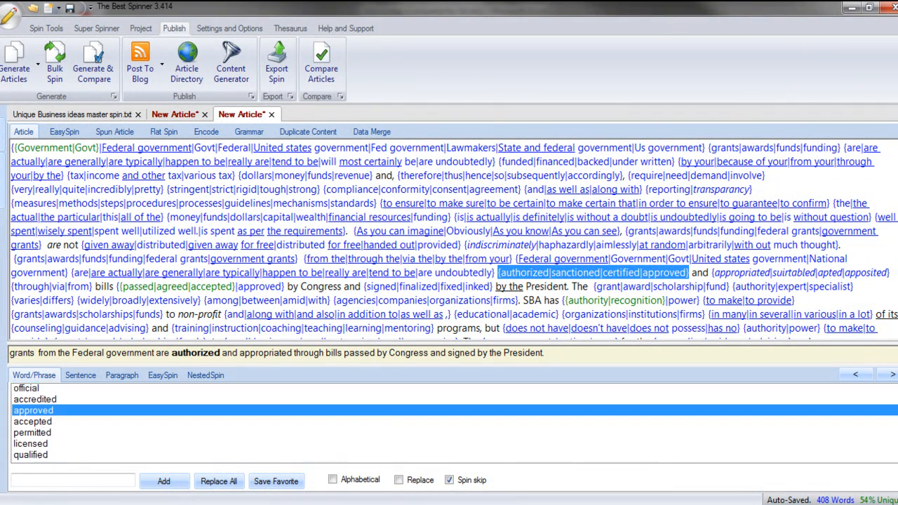
{"action": "scroll", "coordinate": [449, 428], "scroll_direction": "down", "scroll_amount": 2}
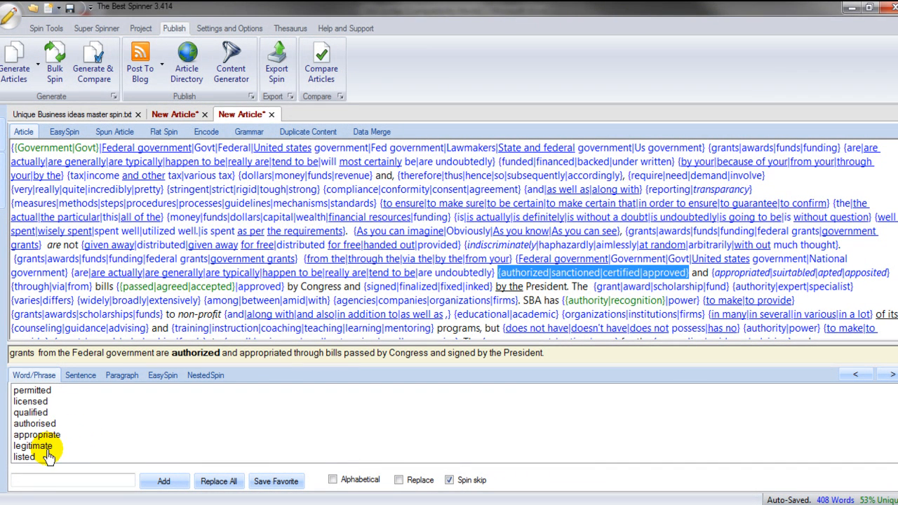
{"action": "scroll", "coordinate": [881, 453], "scroll_direction": "down", "scroll_amount": 3}
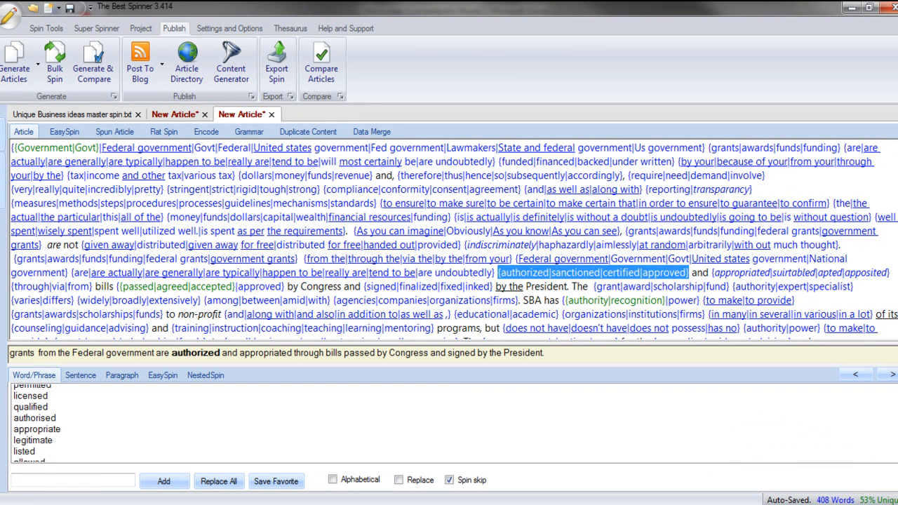
{"action": "scroll", "coordinate": [39, 421], "scroll_direction": "down", "scroll_amount": 4}
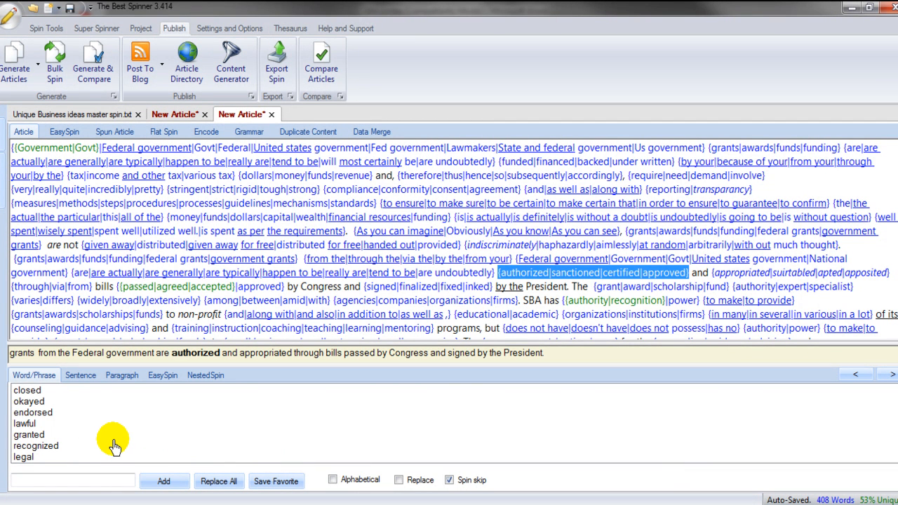
{"action": "double_click", "coordinate": [36, 436]}
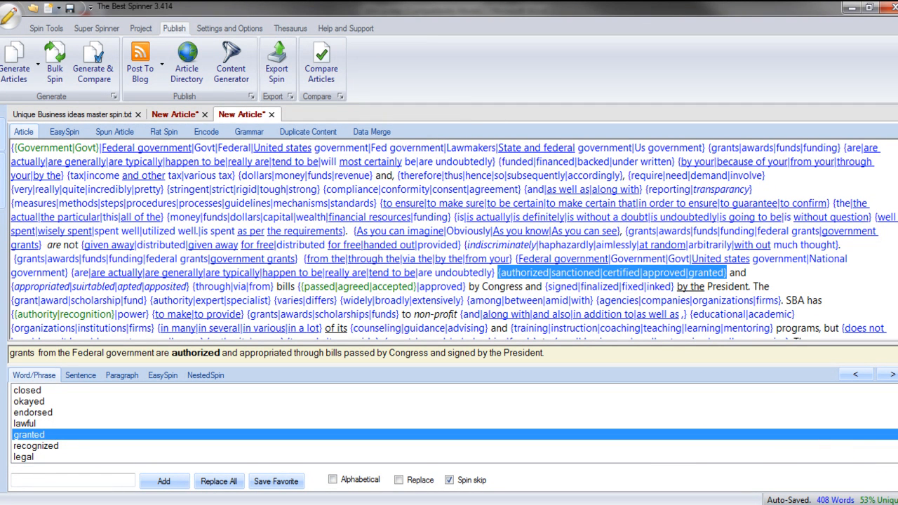
{"action": "scroll", "coordinate": [450, 423], "scroll_direction": "down", "scroll_amount": 2}
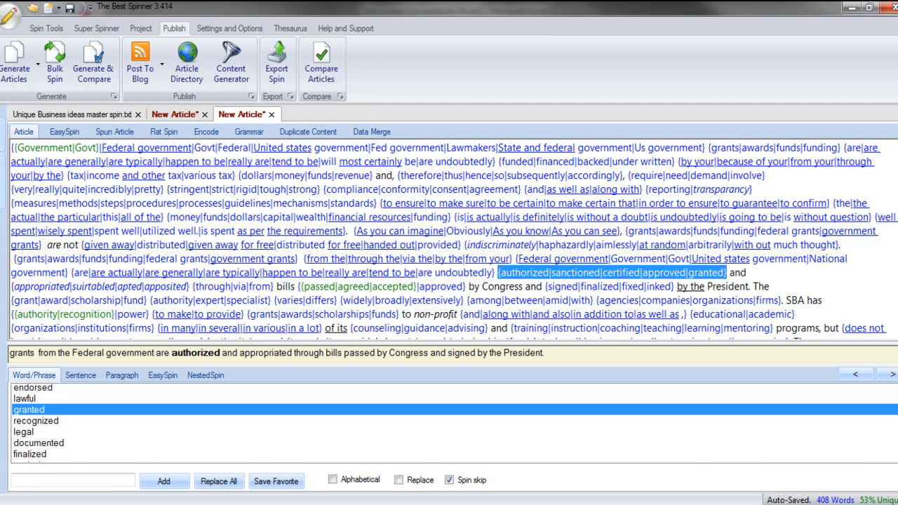
{"action": "scroll", "coordinate": [450, 423], "scroll_direction": "down", "scroll_amount": 2}
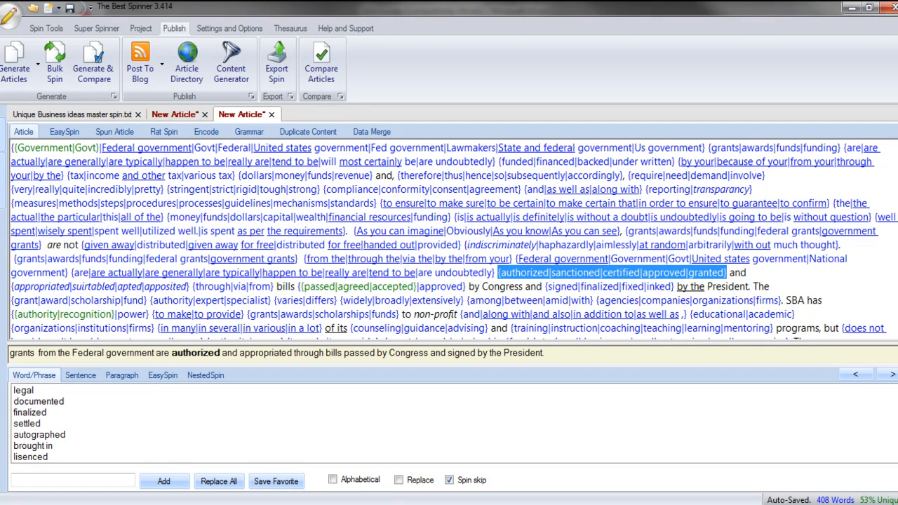
{"action": "scroll", "coordinate": [449, 423], "scroll_direction": "down", "scroll_amount": 1}
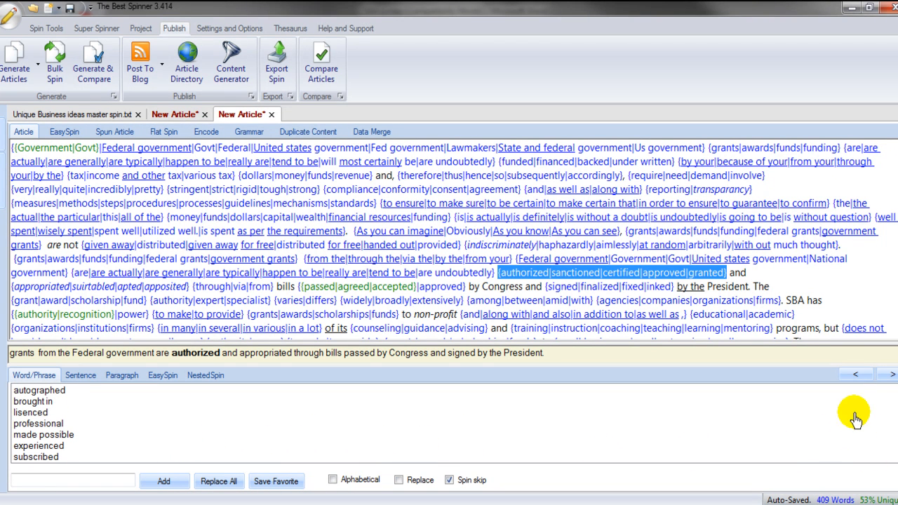
Spin the "and" before "appropriated" with and additionally, as well as, and and in addition
{"action": "left_click", "coordinate": [892, 375]}
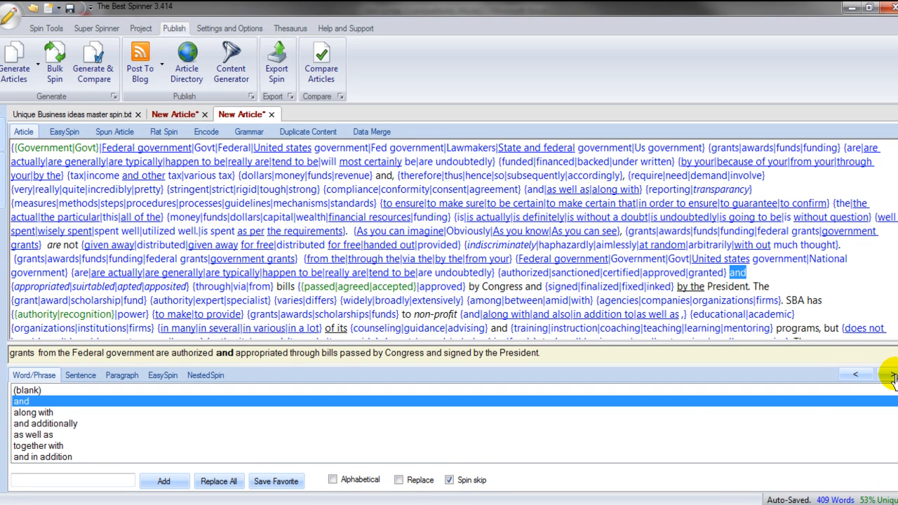
{"action": "left_click", "coordinate": [67, 426]}
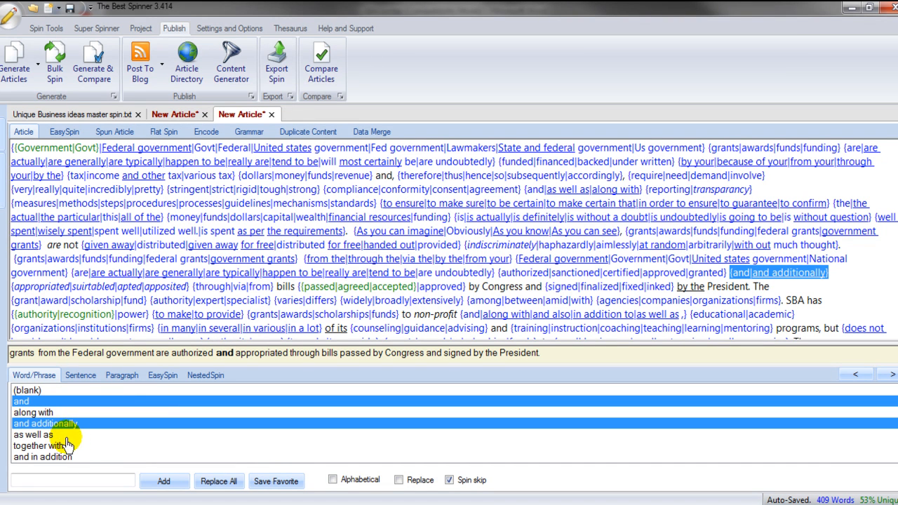
{"action": "left_click", "coordinate": [40, 436]}
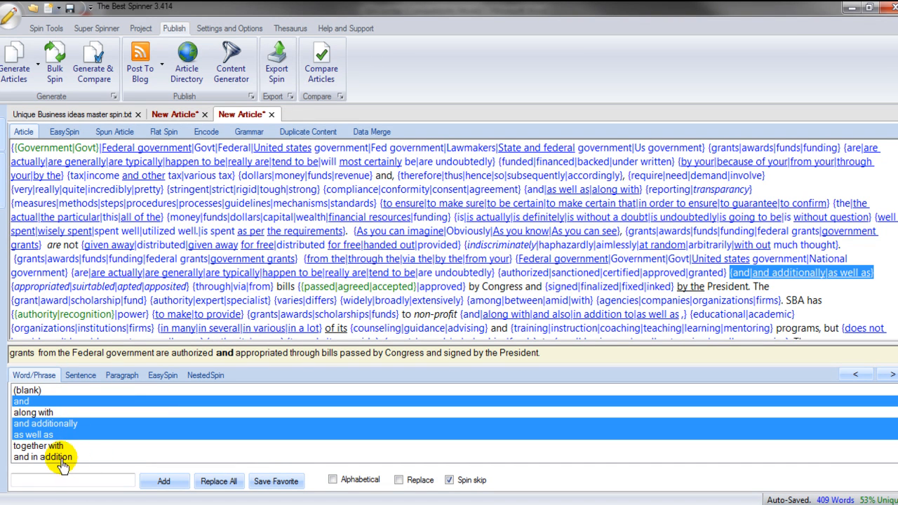
{"action": "left_click", "coordinate": [63, 456]}
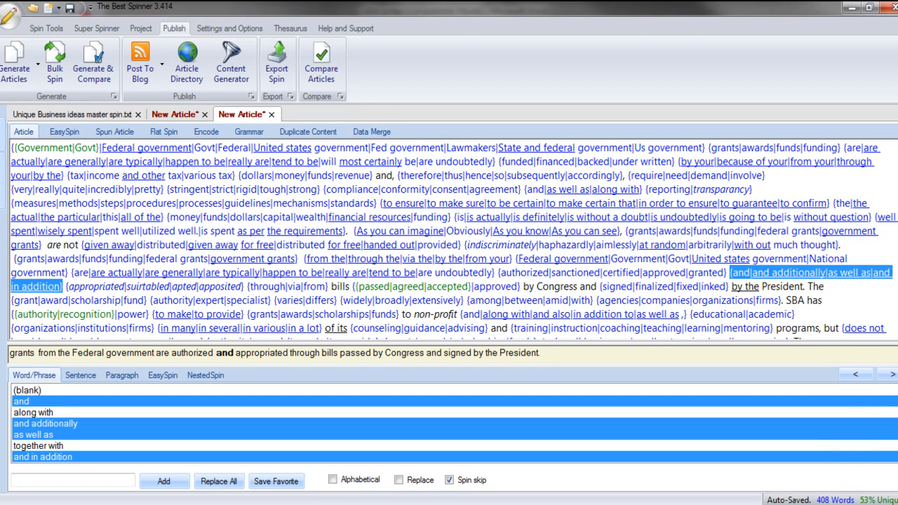
Remove the synonyms suirtabled, apted and apposited from the "appropriated" spin group, leaving only the original word
{"action": "left_click", "coordinate": [891, 375]}
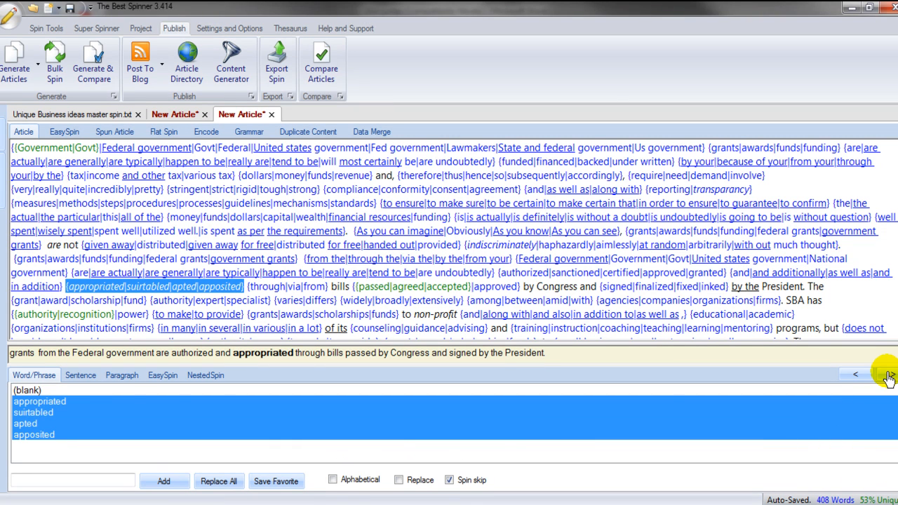
{"action": "left_click", "coordinate": [52, 416]}
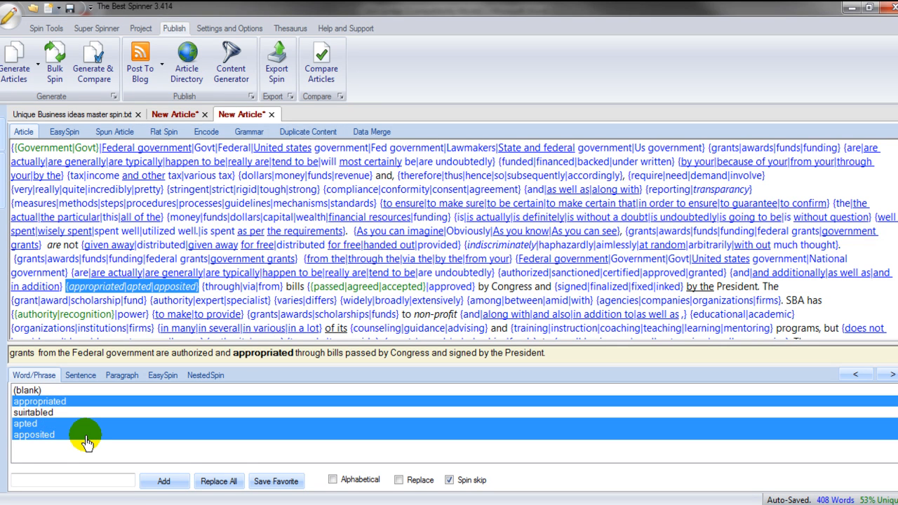
{"action": "left_click", "coordinate": [50, 425]}
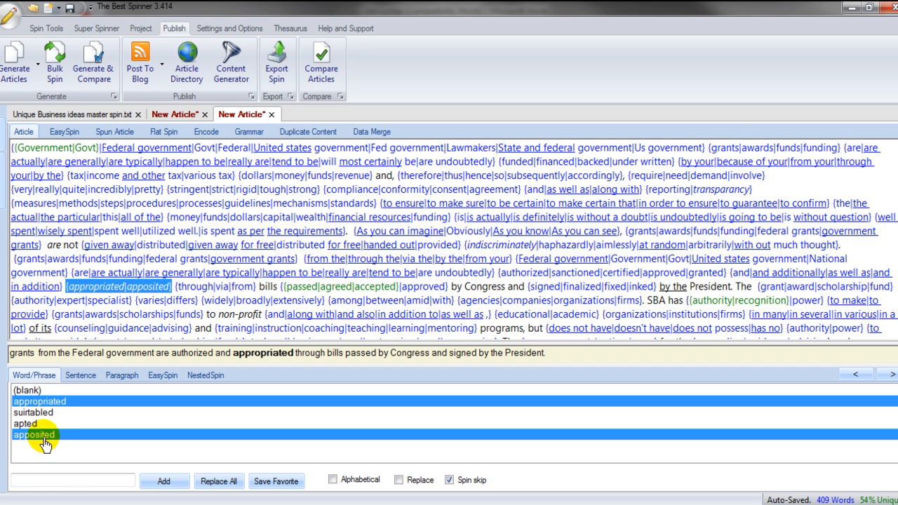
{"action": "left_click", "coordinate": [33, 436]}
{"action": "left_click", "coordinate": [46, 482]}
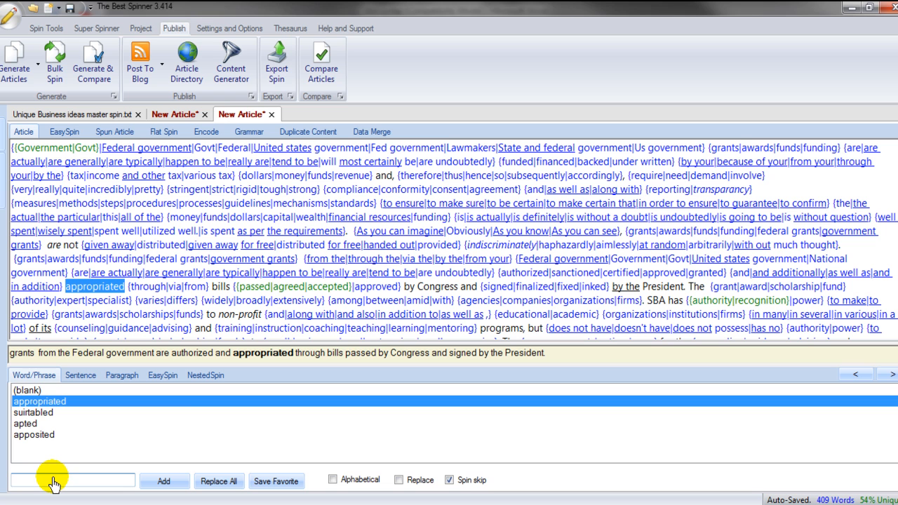
{"action": "left_click", "coordinate": [54, 482]}
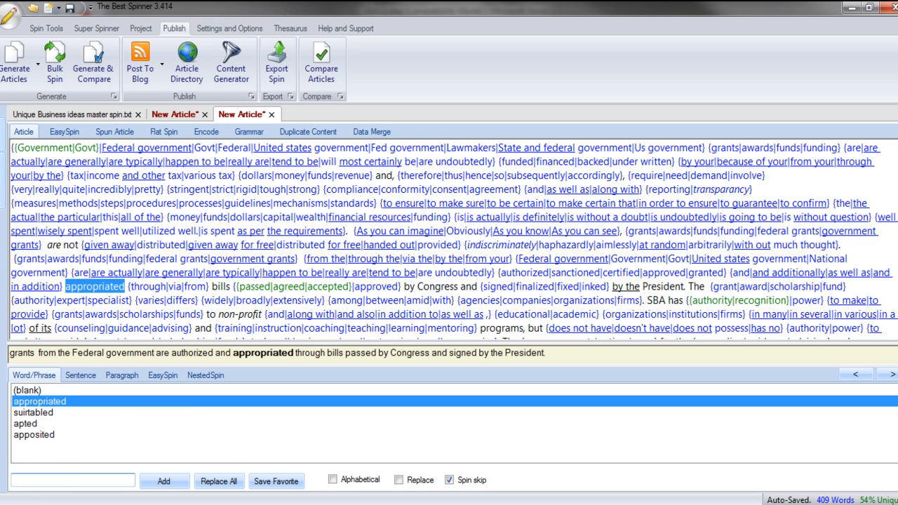
Open a new Chrome window, maximize it and go to google.com
{"action": "mouse_move", "coordinate": [154, 504]}
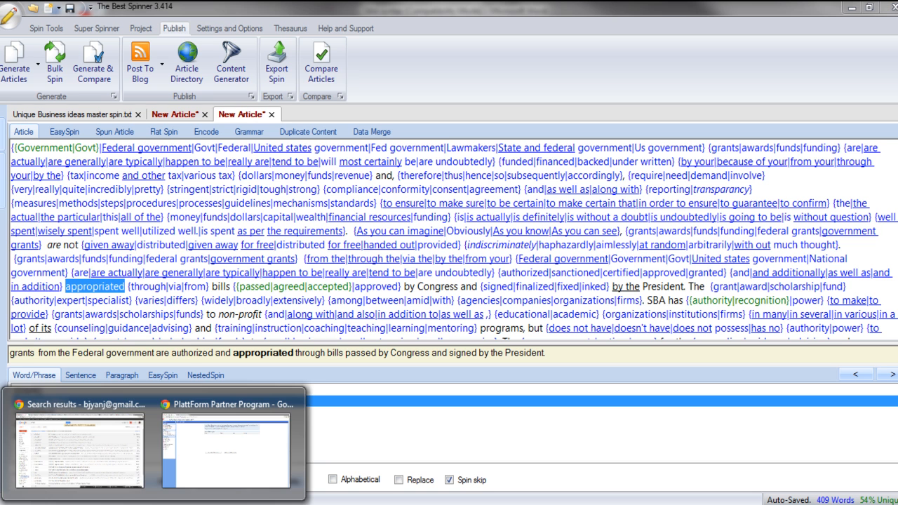
{"action": "right_click", "coordinate": [154, 504]}
{"action": "left_click", "coordinate": [68, 457]}
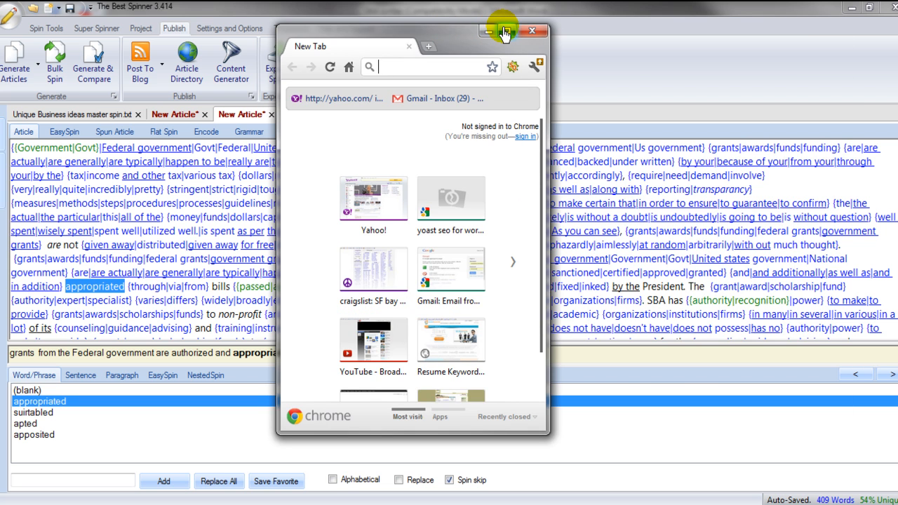
{"action": "left_click", "coordinate": [505, 31]}
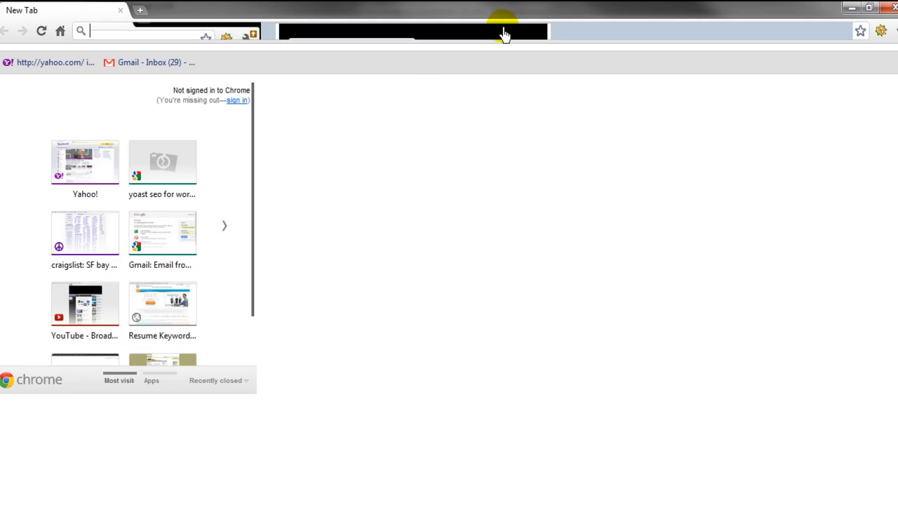
{"action": "type", "text": "google.com"}
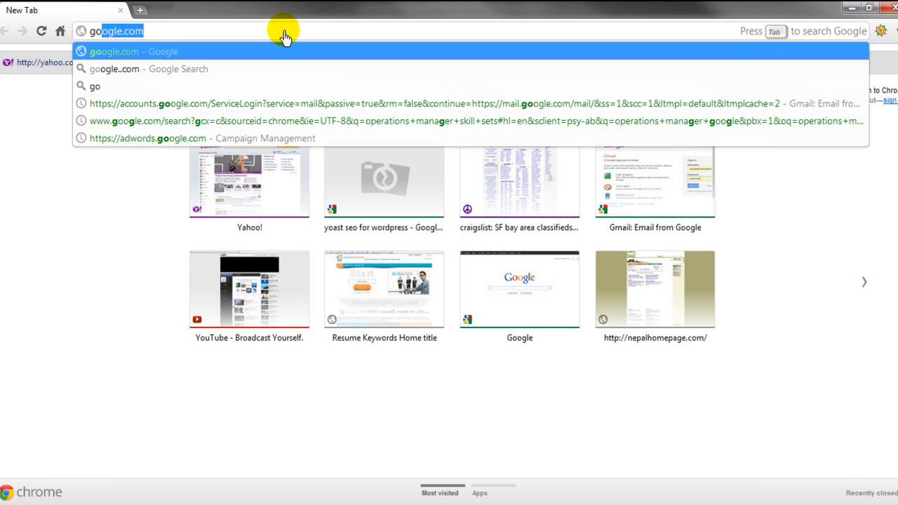
{"action": "key", "text": "Return"}
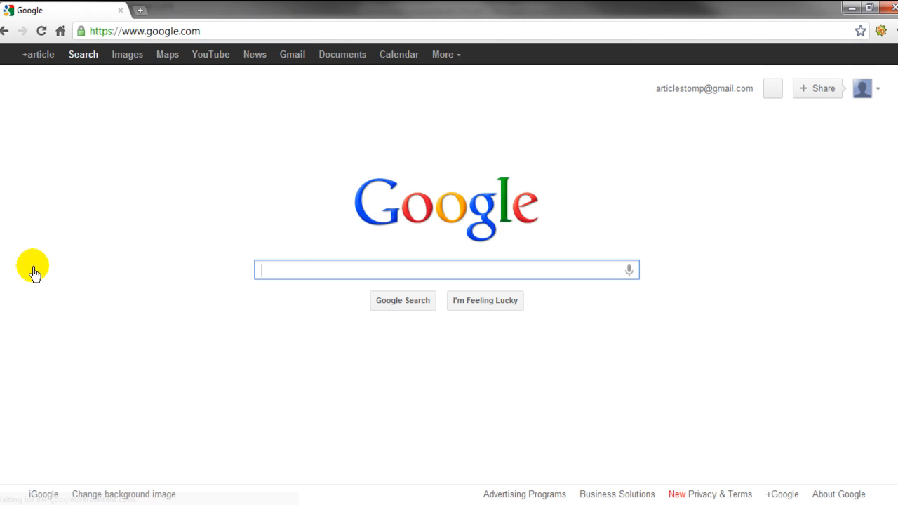
Search Google for "synonyms appropriate"
{"action": "type", "text": "syno"}
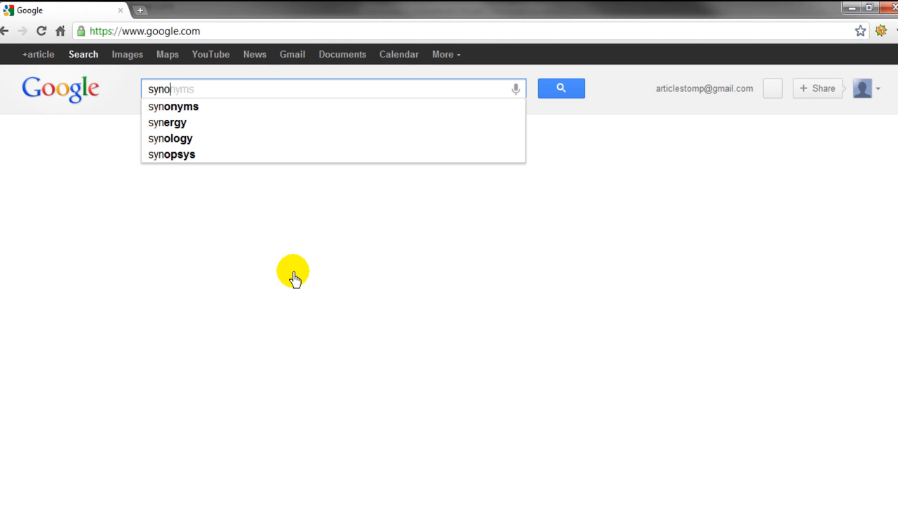
{"action": "type", "text": "nyms app"}
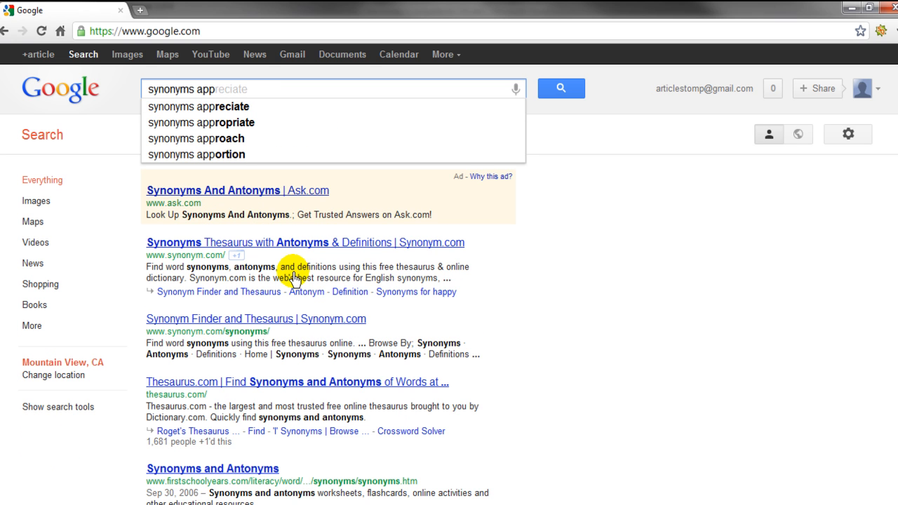
{"action": "type", "text": "r"}
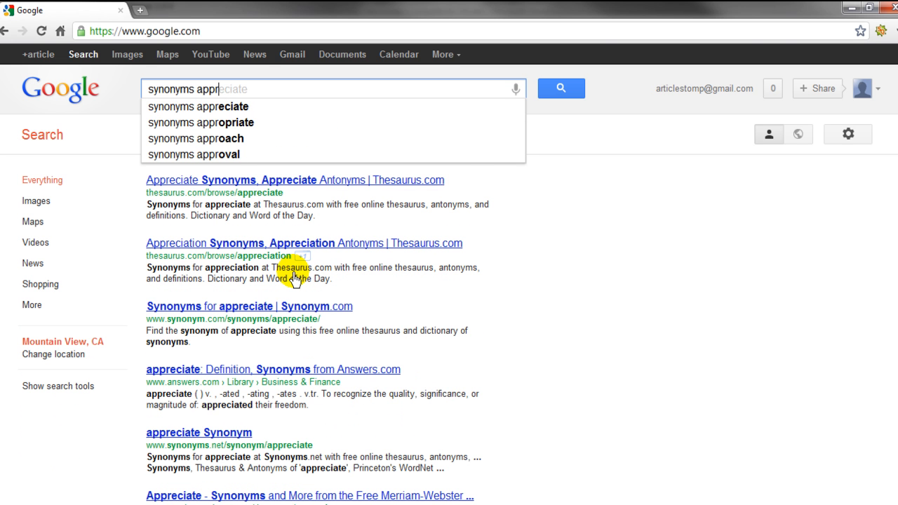
{"action": "type", "text": "i"}
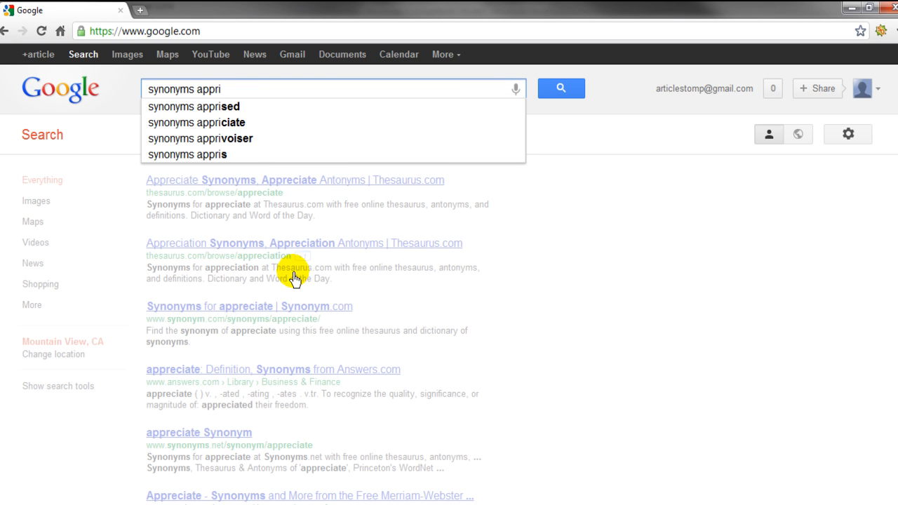
{"action": "type", "text": "ated"}
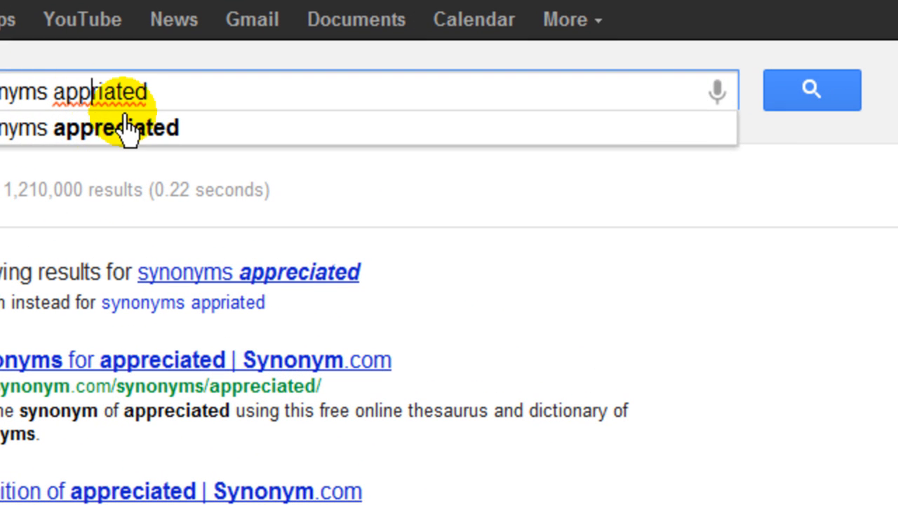
{"action": "left_click", "coordinate": [99, 92]}
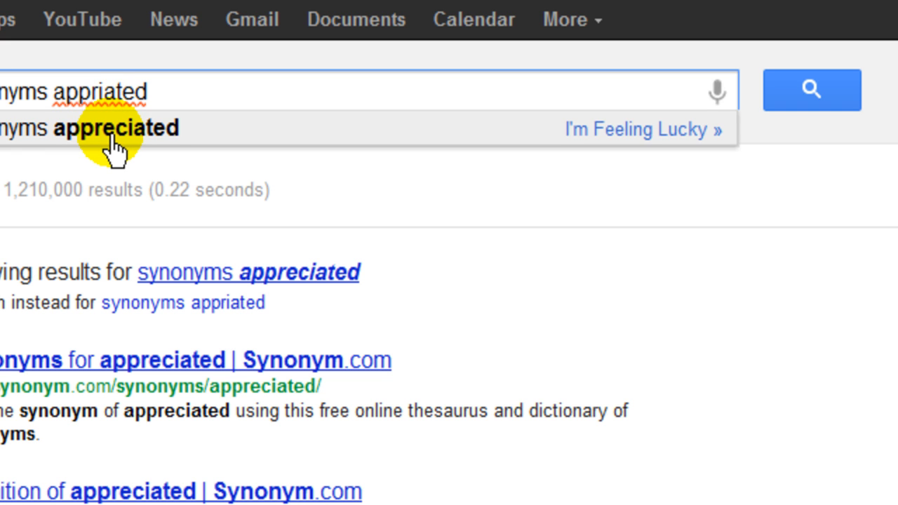
{"action": "type", "text": "o"}
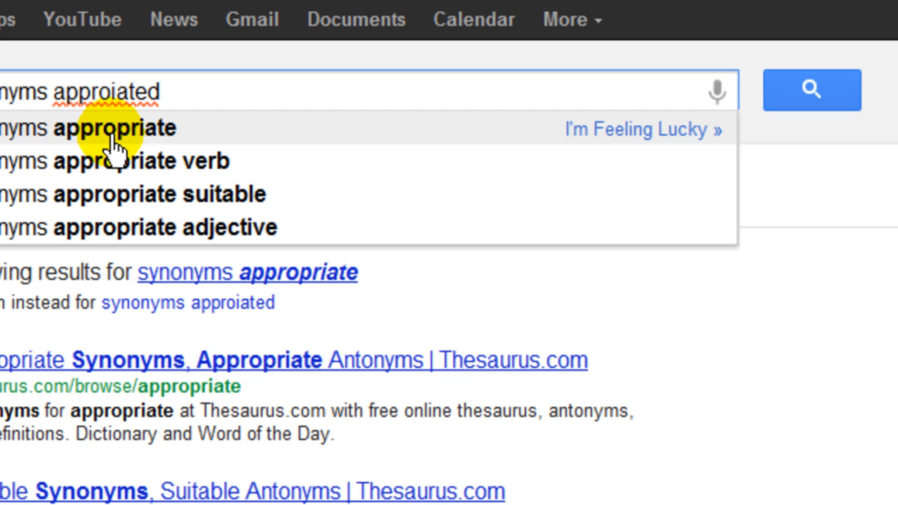
{"action": "left_click", "coordinate": [112, 137]}
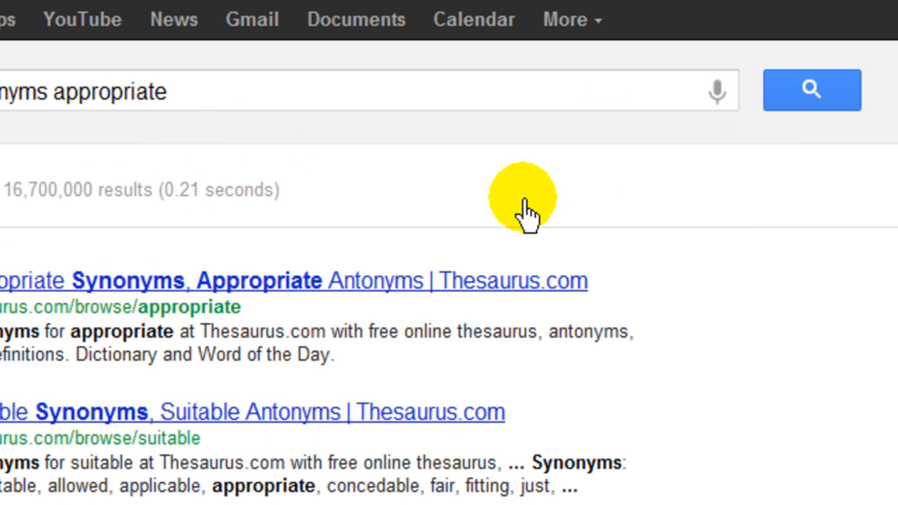
Open the Thesaurus.com result for "appropriate" and look through its adjective and verb synonyms
{"action": "left_click", "coordinate": [181, 284]}
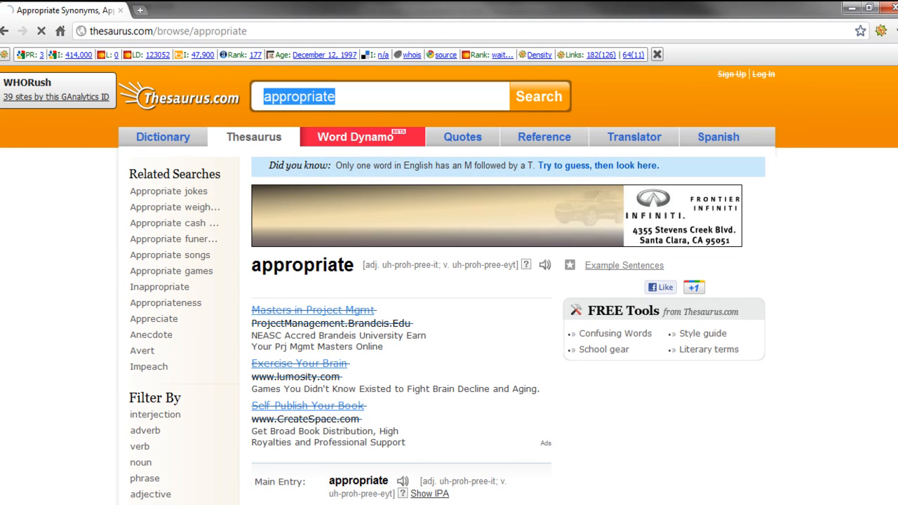
{"action": "scroll", "coordinate": [450, 274], "scroll_direction": "down", "scroll_amount": 4}
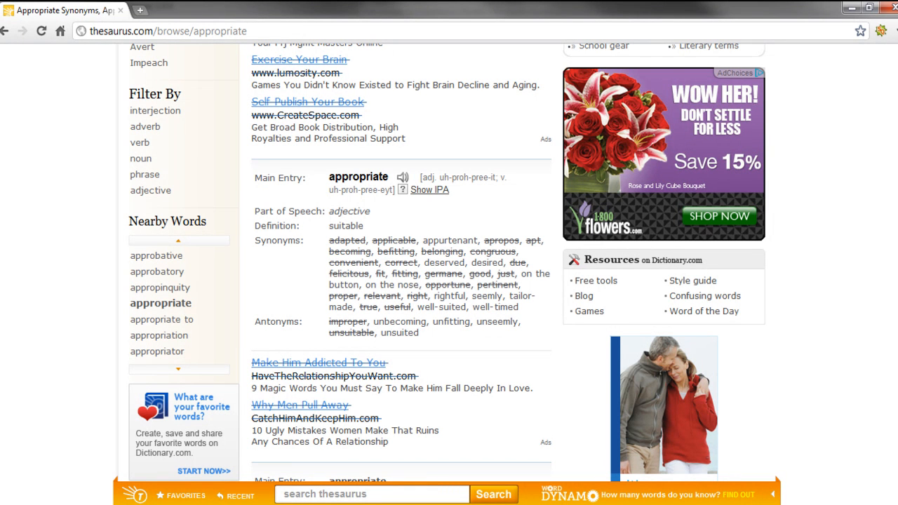
{"action": "scroll", "coordinate": [449, 281], "scroll_direction": "down", "scroll_amount": 3}
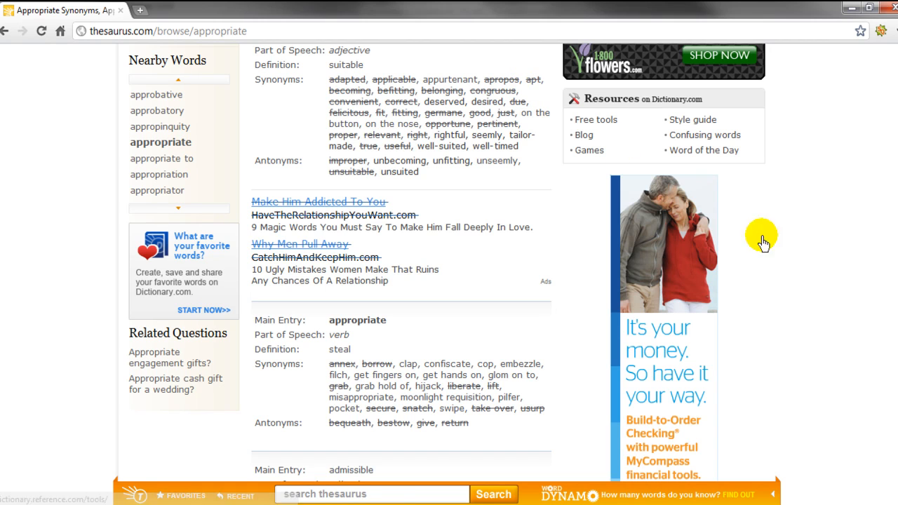
{"action": "scroll", "coordinate": [449, 263], "scroll_direction": "up", "scroll_amount": 6}
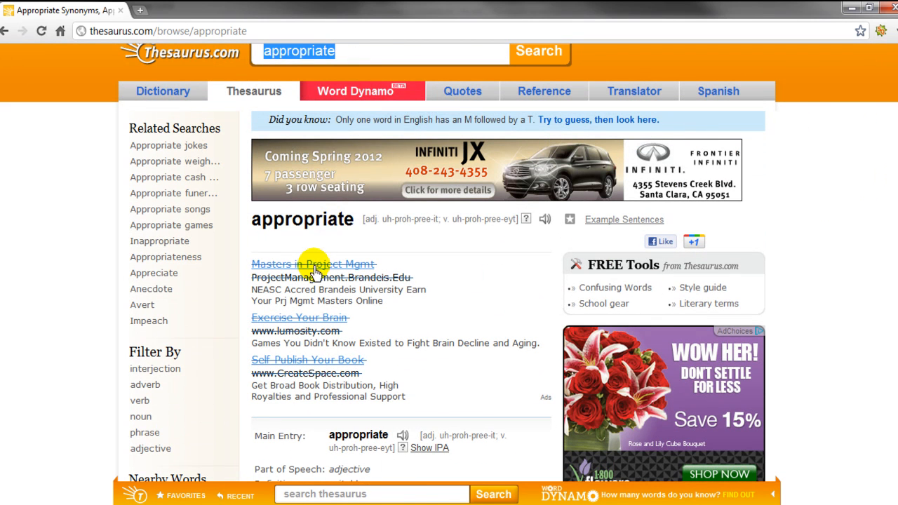
Look up "appropriated" on Thesaurus.com and read the synonyms for the set aside or allocate meaning
{"action": "left_click", "coordinate": [343, 58]}
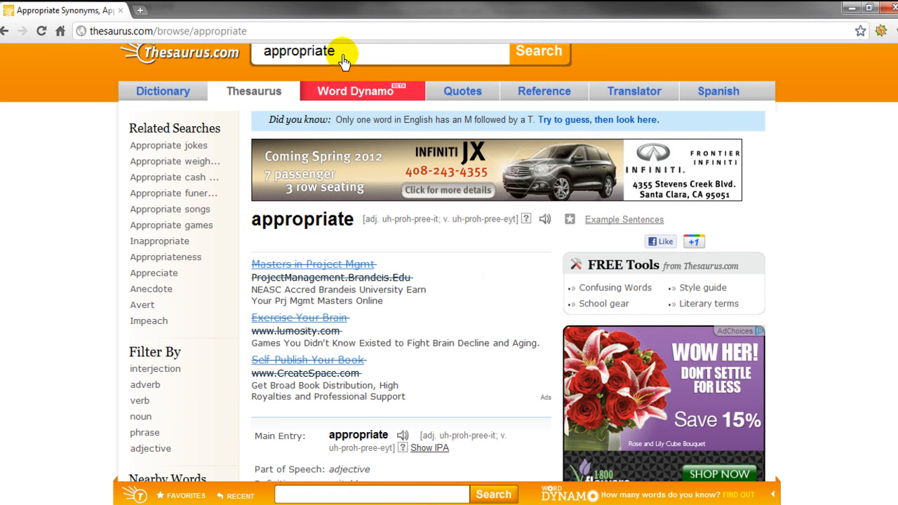
{"action": "type", "text": "d"}
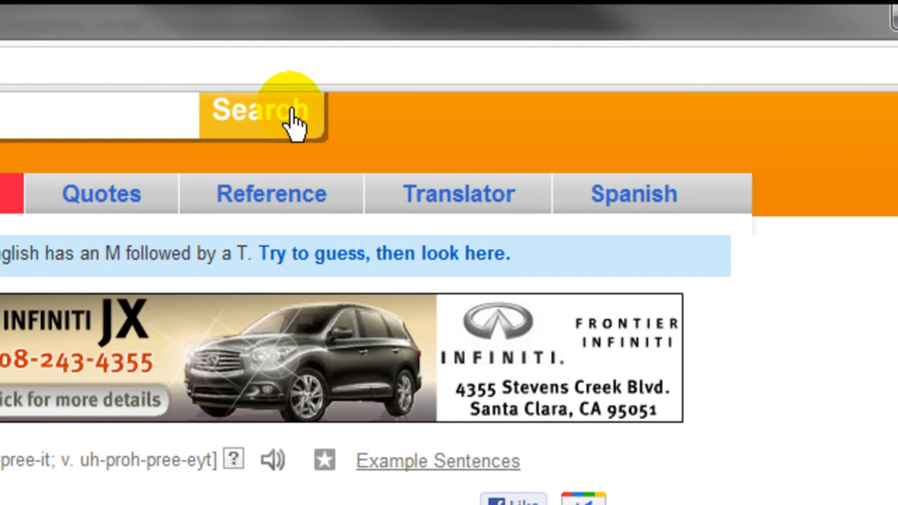
{"action": "left_click", "coordinate": [295, 123]}
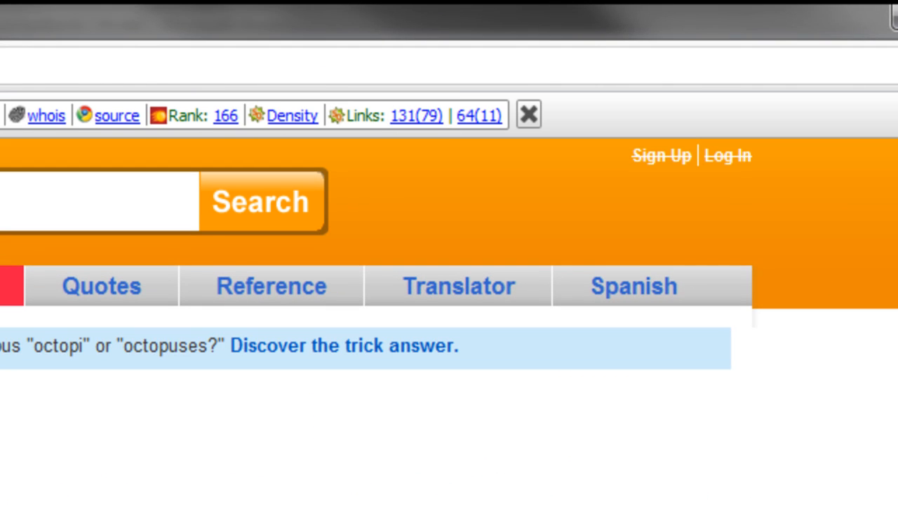
{"action": "scroll", "coordinate": [449, 281], "scroll_direction": "down", "scroll_amount": 8}
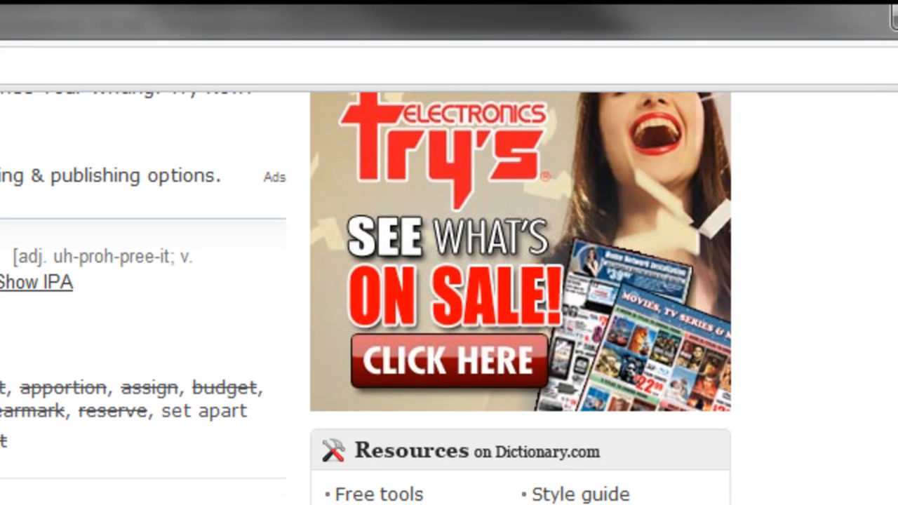
{"action": "scroll", "coordinate": [449, 281], "scroll_direction": "down", "scroll_amount": 1}
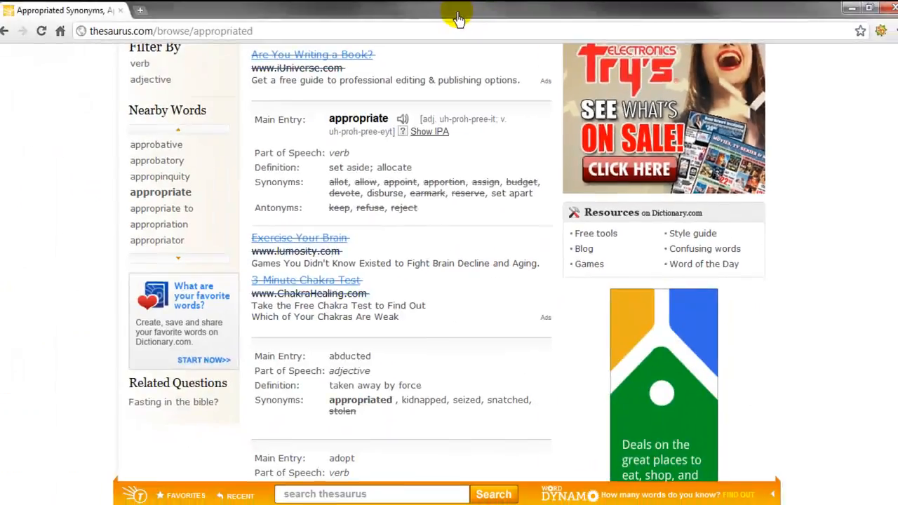
Switch back to The Best Spinner and add alloted, apportioned, budgeted and earmarked to the "appropriated" spin group
{"action": "double_click", "coordinate": [91, 28]}
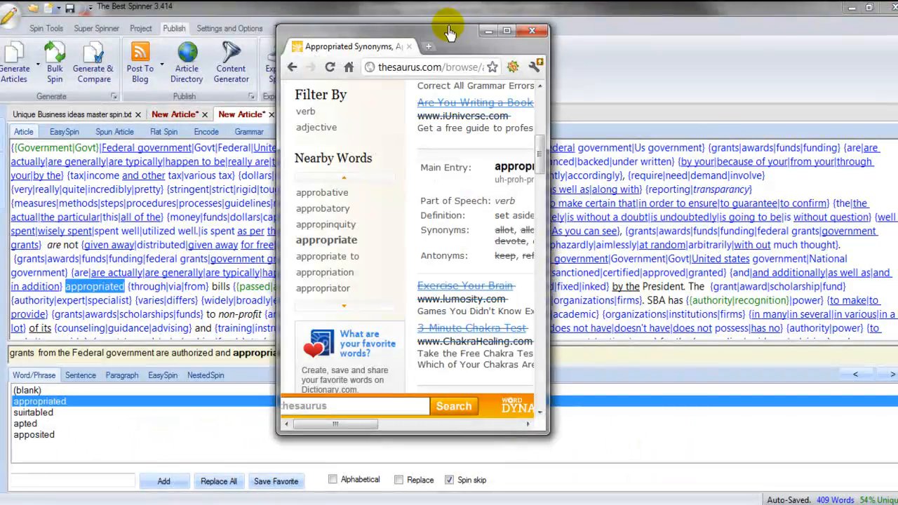
{"action": "left_click_drag", "start_coordinate": [446, 39], "coordinate": [897, 6]}
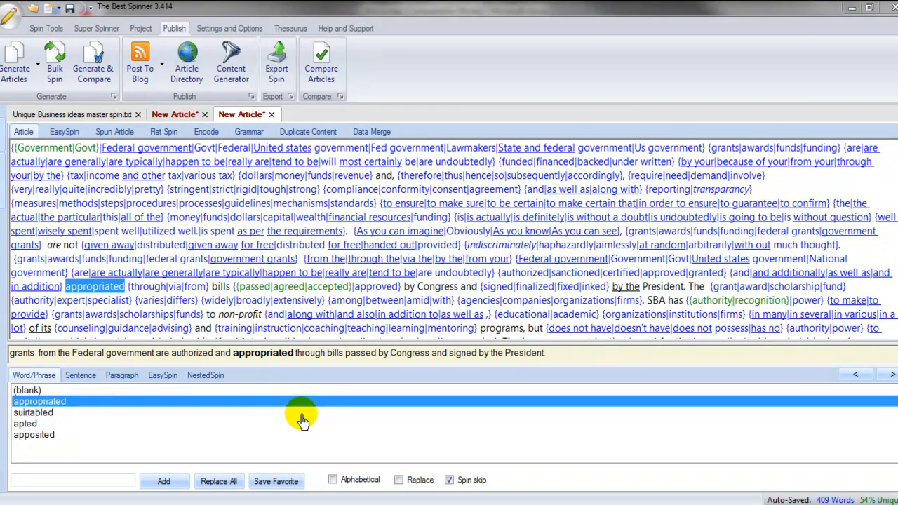
{"action": "left_click", "coordinate": [61, 483]}
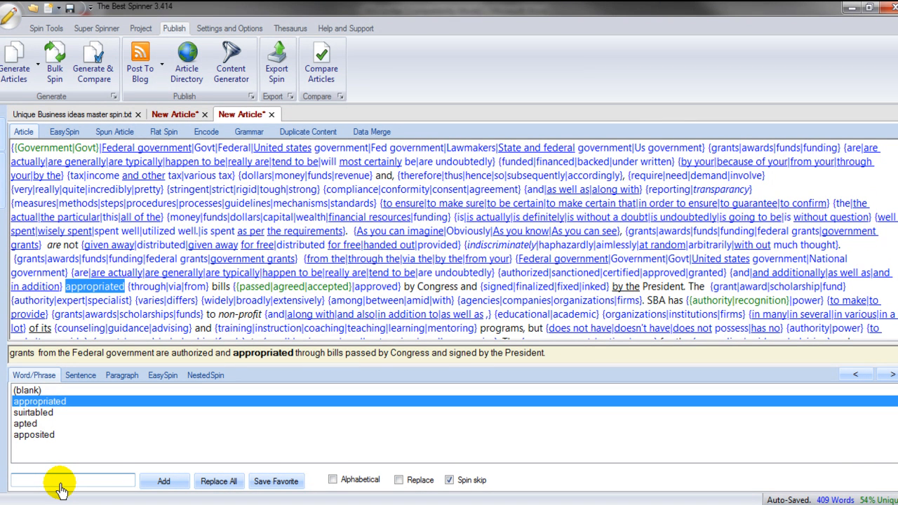
{"action": "type", "text": "alloted"}
{"action": "key", "text": "Return"}
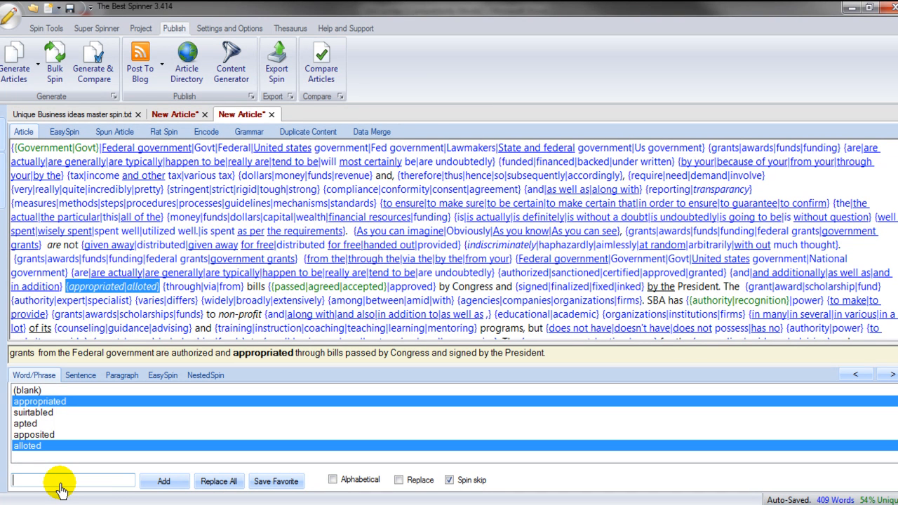
{"action": "type", "text": "apportioned"}
{"action": "key", "text": "Return"}
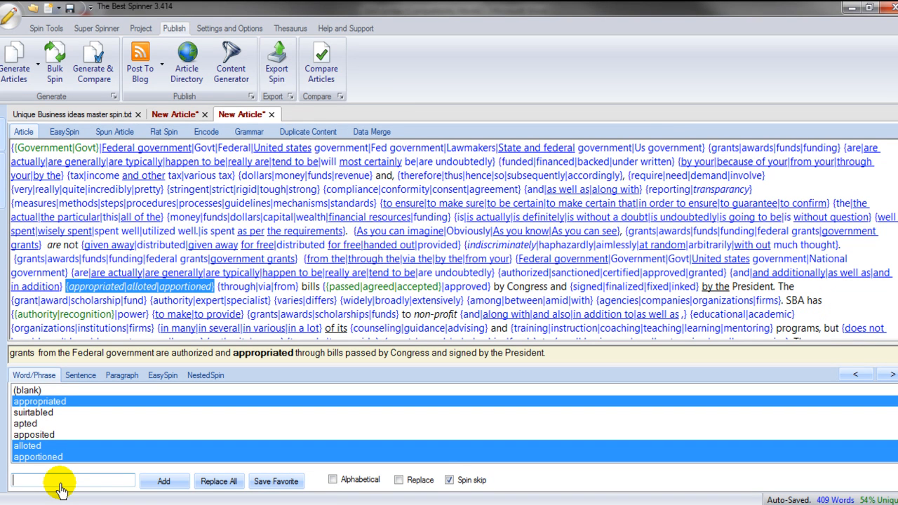
{"action": "type", "text": "budgeted"}
{"action": "key", "text": "Return"}
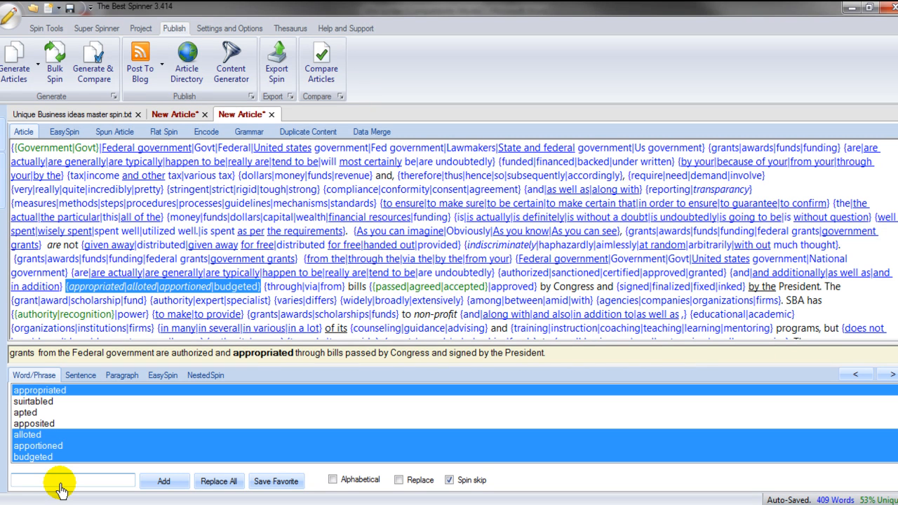
{"action": "type", "text": "earmarked"}
{"action": "key", "text": "Return"}
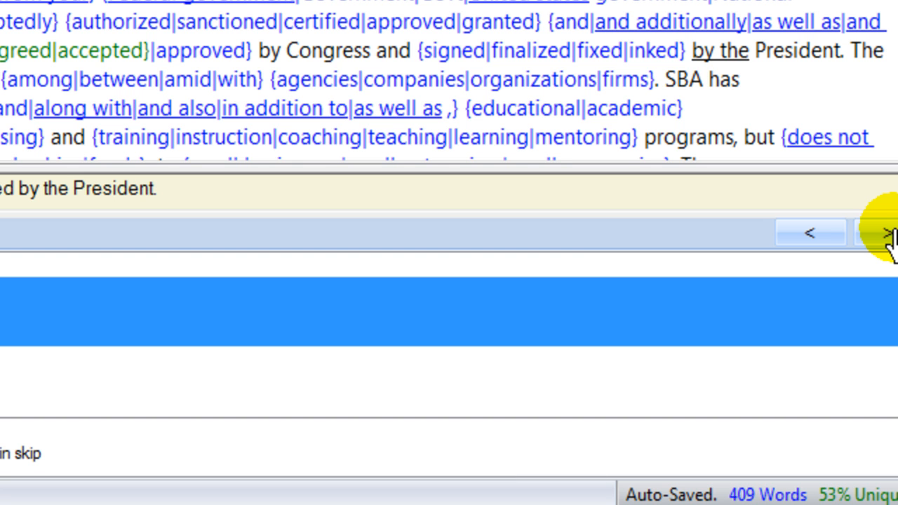
In the "through" spin group, remove from and add by means of, by way of, as a result of, by simply and with the aid of
{"action": "left_click", "coordinate": [888, 236]}
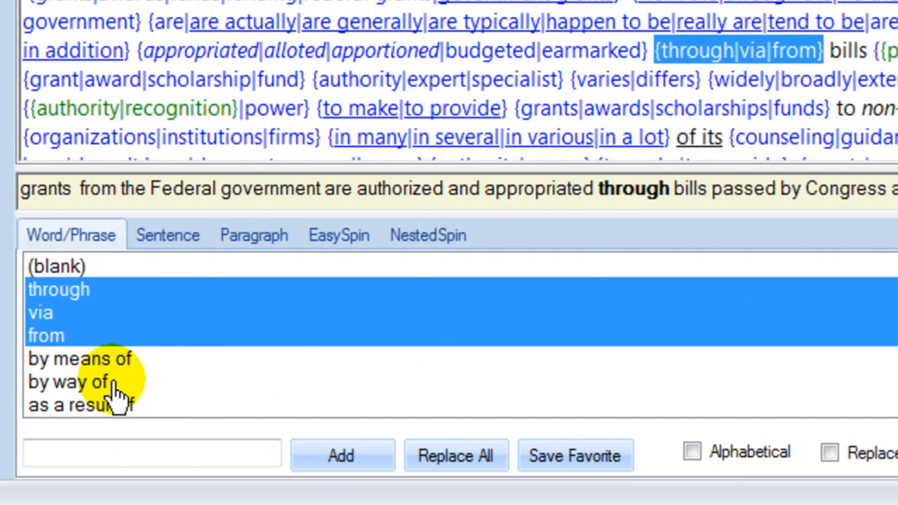
{"action": "left_click", "coordinate": [111, 367]}
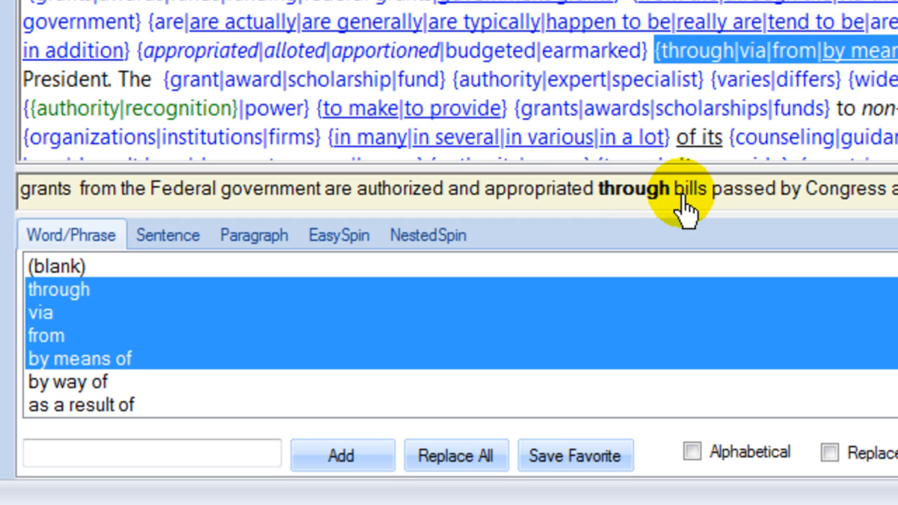
{"action": "left_click", "coordinate": [45, 338], "text": "ctrl"}
{"action": "left_click", "coordinate": [99, 386], "text": "ctrl"}
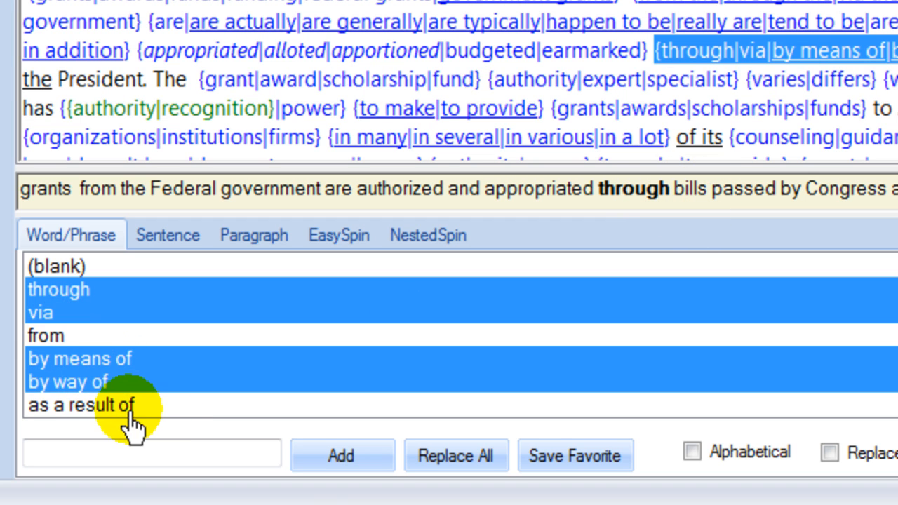
{"action": "left_click", "coordinate": [121, 407], "text": "ctrl"}
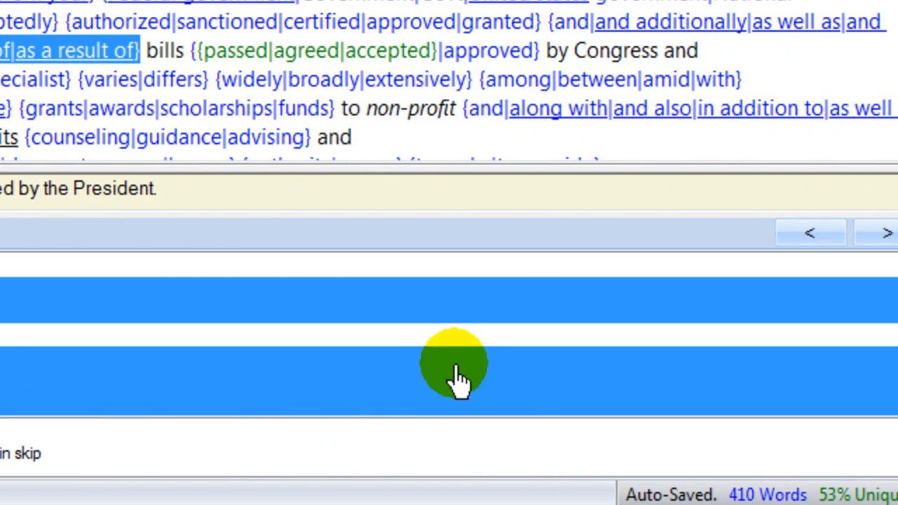
{"action": "left_click_drag", "start_coordinate": [897, 302], "coordinate": [897, 322]}
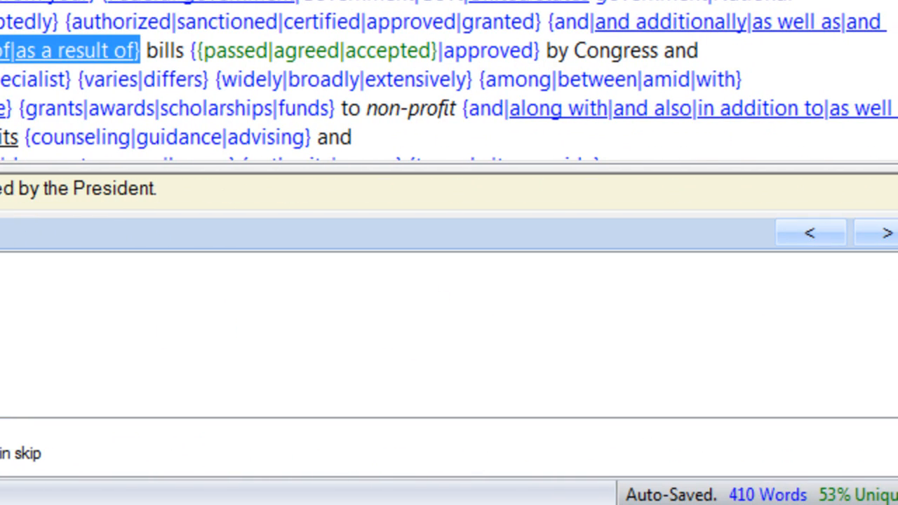
{"action": "left_click", "coordinate": [2, 288], "text": "ctrl"}
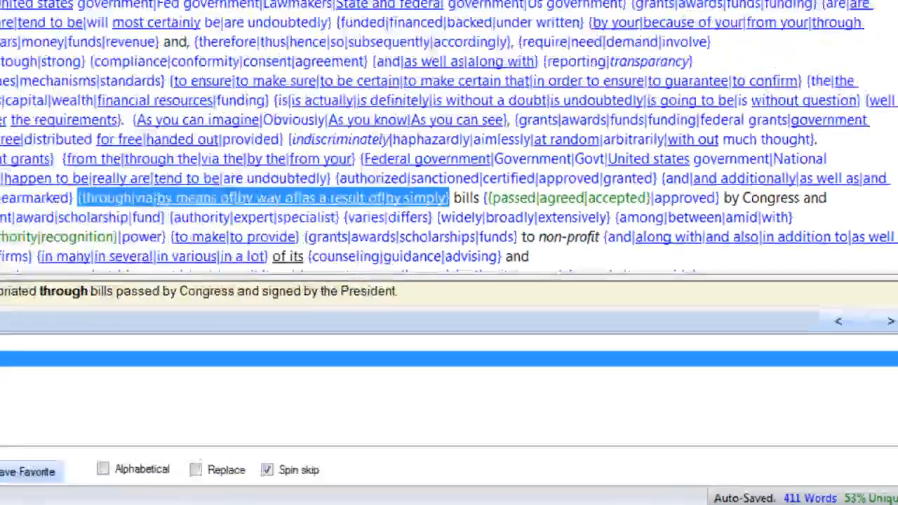
{"action": "left_click", "coordinate": [56, 437]}
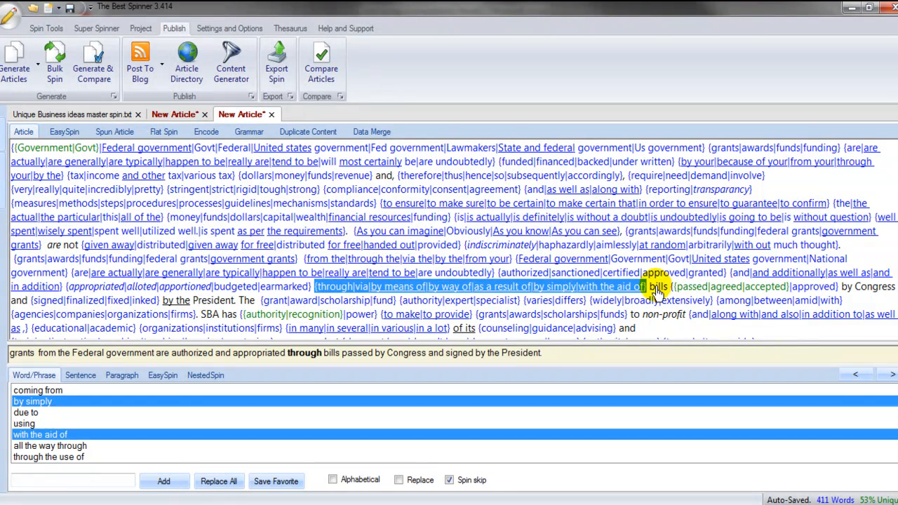
Move on to the word "bills", check its suggested synonyms, and add the custom synonyms laws and regulations
{"action": "left_click", "coordinate": [890, 376]}
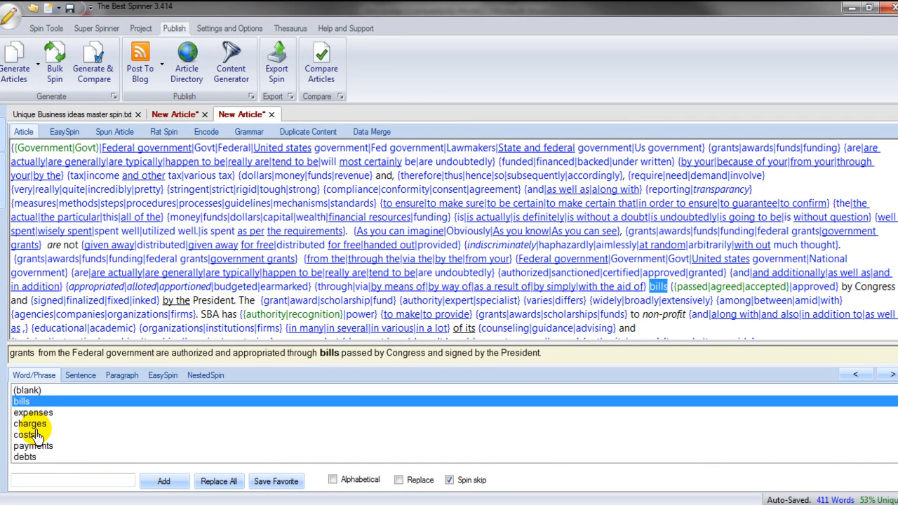
{"action": "scroll", "coordinate": [449, 421], "scroll_direction": "down", "scroll_amount": 2}
{"action": "scroll", "coordinate": [45, 423], "scroll_direction": "down", "scroll_amount": 7}
{"action": "scroll", "coordinate": [45, 423], "scroll_direction": "down", "scroll_amount": 5}
{"action": "scroll", "coordinate": [45, 423], "scroll_direction": "down", "scroll_amount": 6}
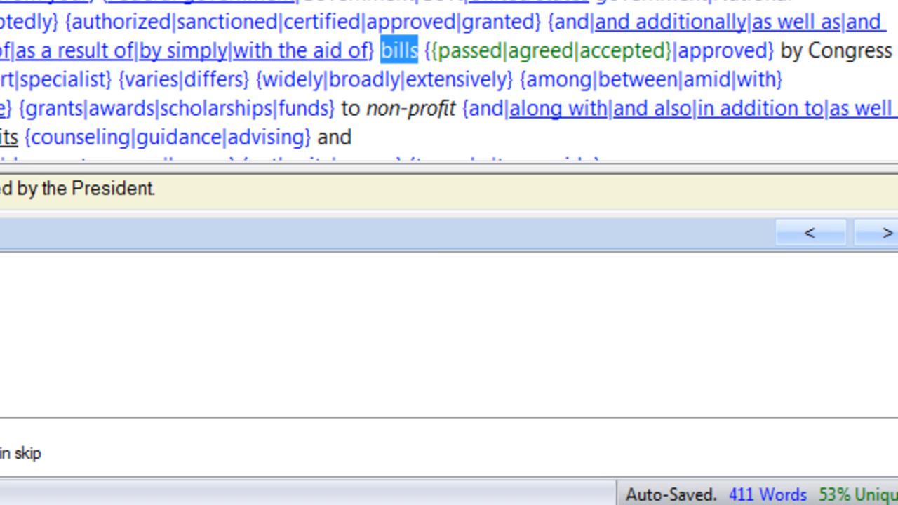
{"action": "type", "text": "laws"}
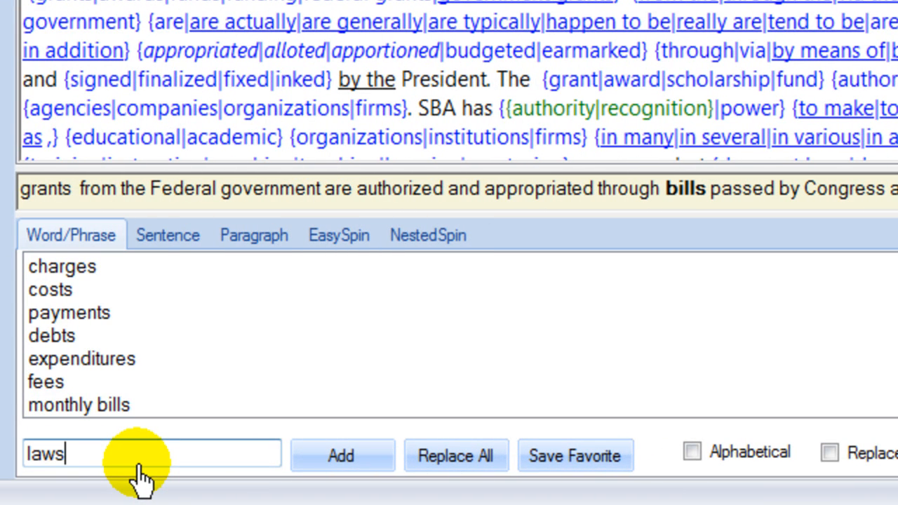
{"action": "key", "text": "Return"}
{"action": "type", "text": "re"}
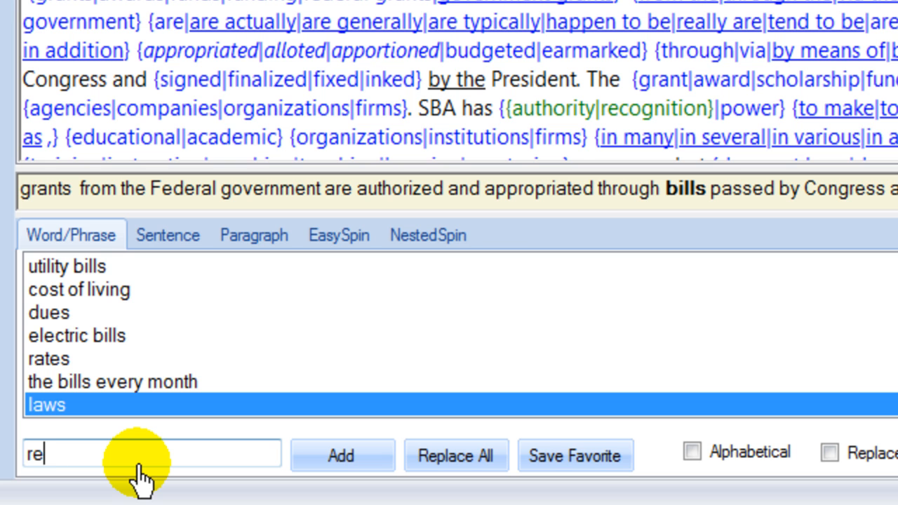
{"action": "type", "text": "gulations"}
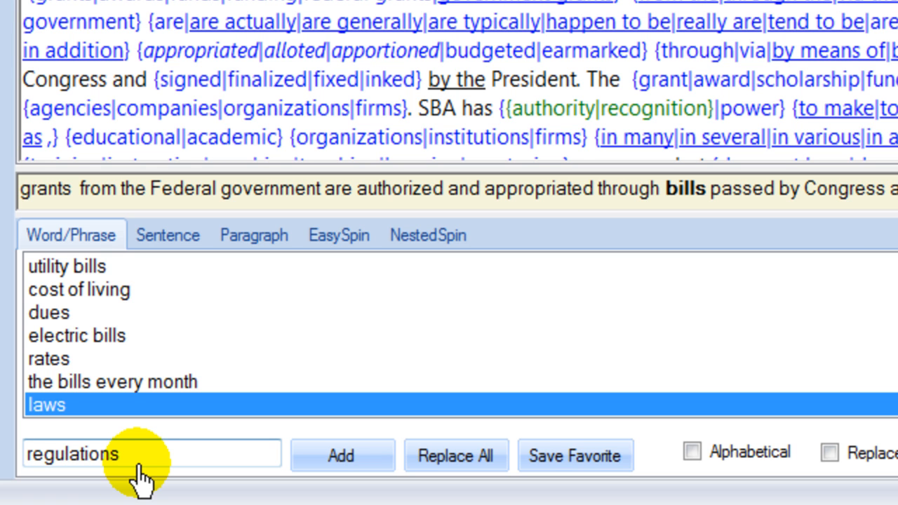
{"action": "key", "text": "Return"}
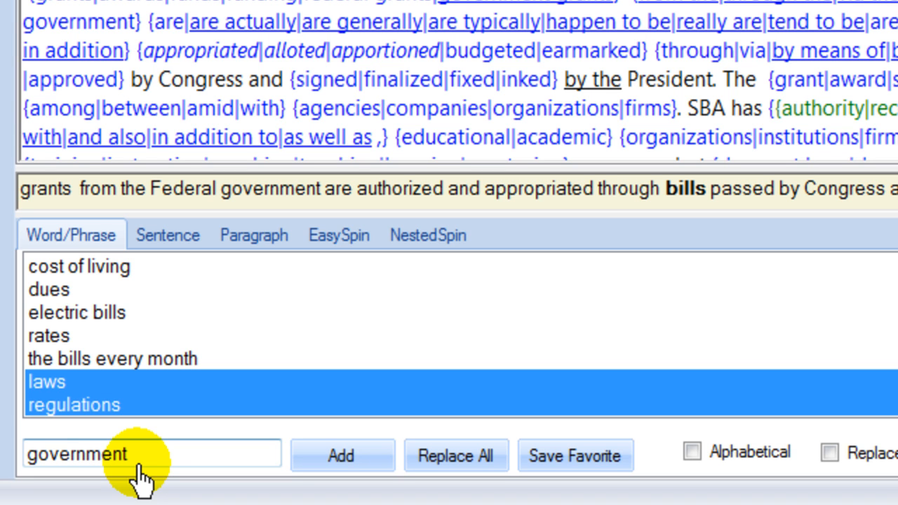
Add the custom phrases government rules and regulations, government laws and federal laws to the "bills" spin group
{"action": "type", "text": "government rules and "}
{"action": "type", "text": "regulations"}
{"action": "key", "text": "Return"}
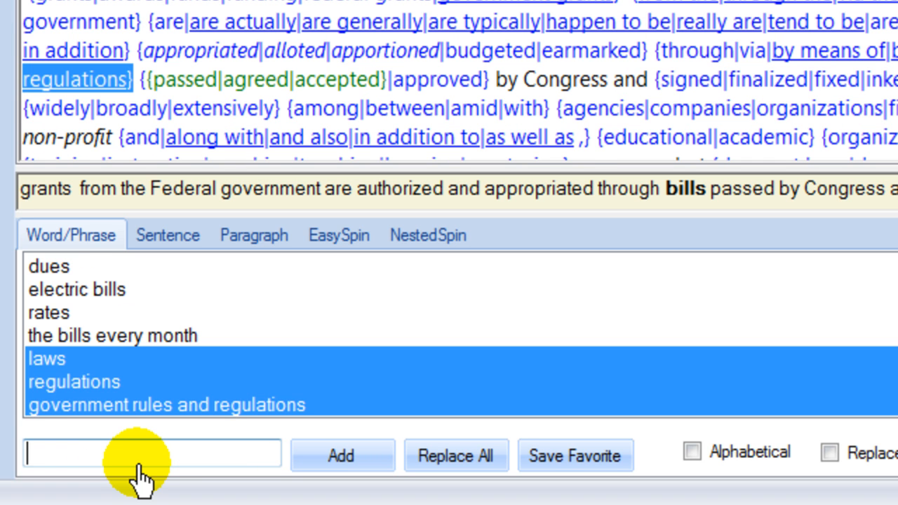
{"action": "type", "text": "governmen"}
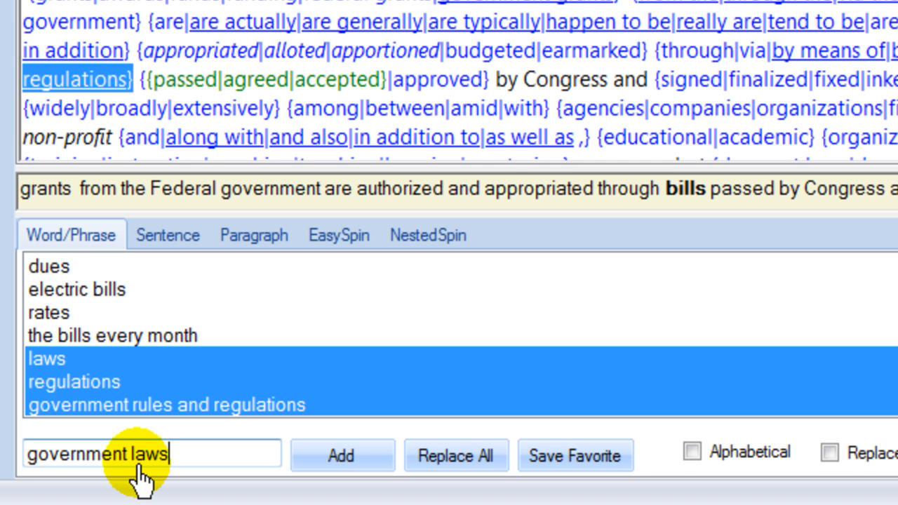
{"action": "type", "text": "t laws"}
{"action": "key", "text": "Return"}
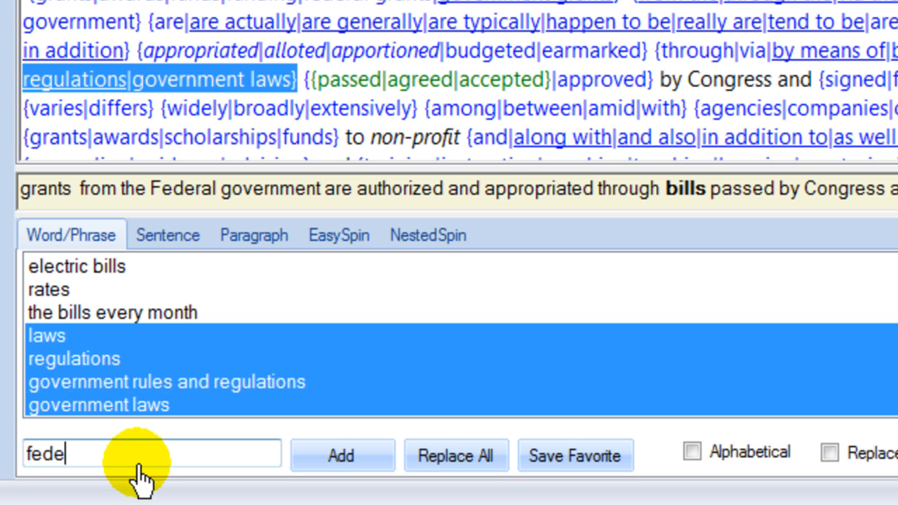
{"action": "type", "text": "federal laws"}
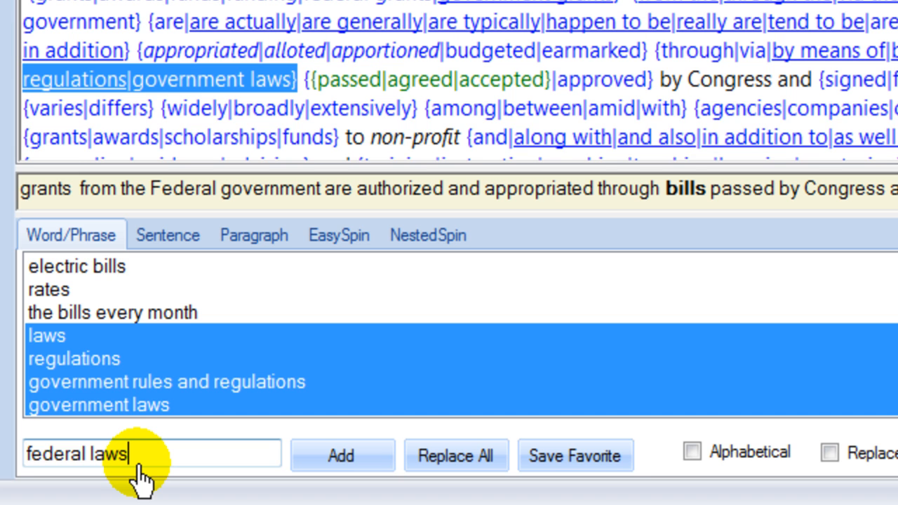
{"action": "key", "text": "Return"}
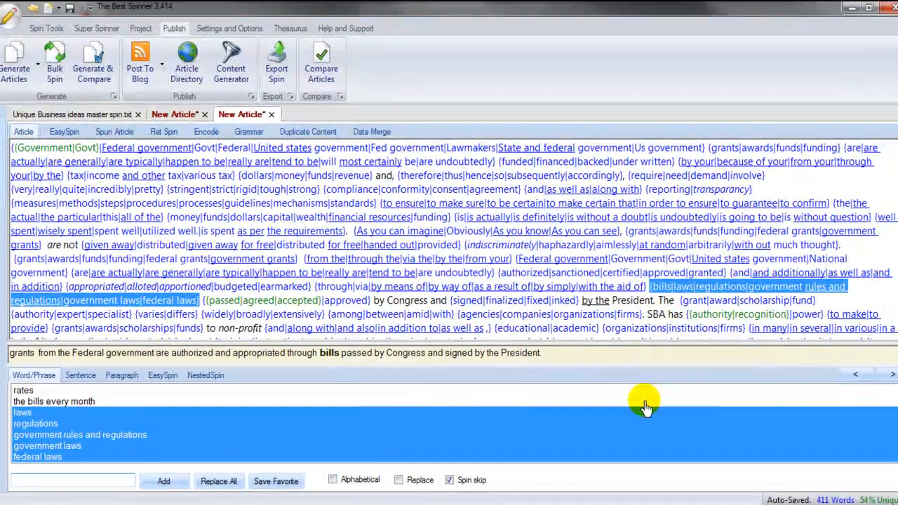
Add the custom synonyms voted and sanctioned to the "passed" spin group
{"action": "left_click", "coordinate": [892, 375]}
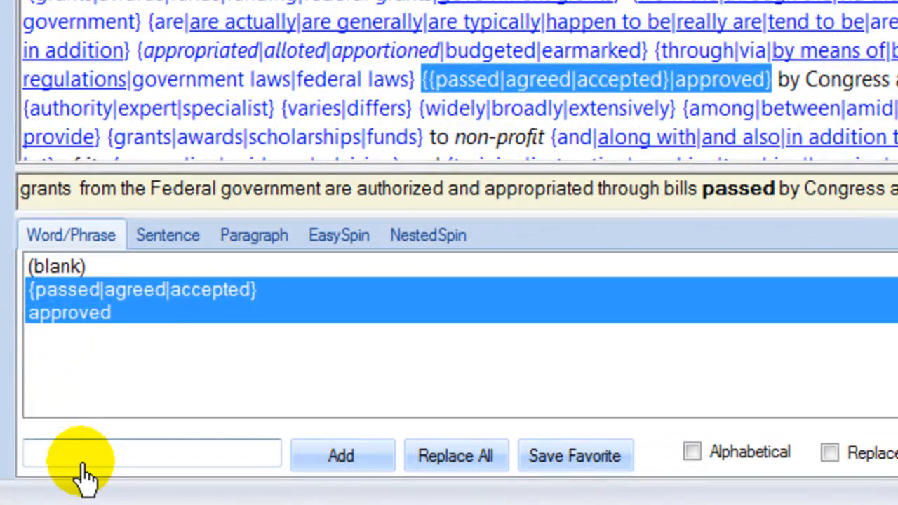
{"action": "left_click", "coordinate": [39, 482]}
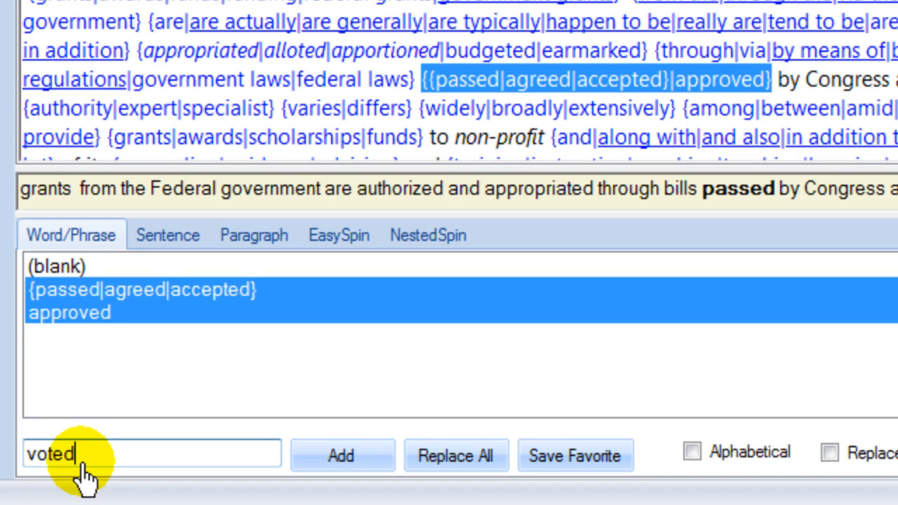
{"action": "key", "text": "Return"}
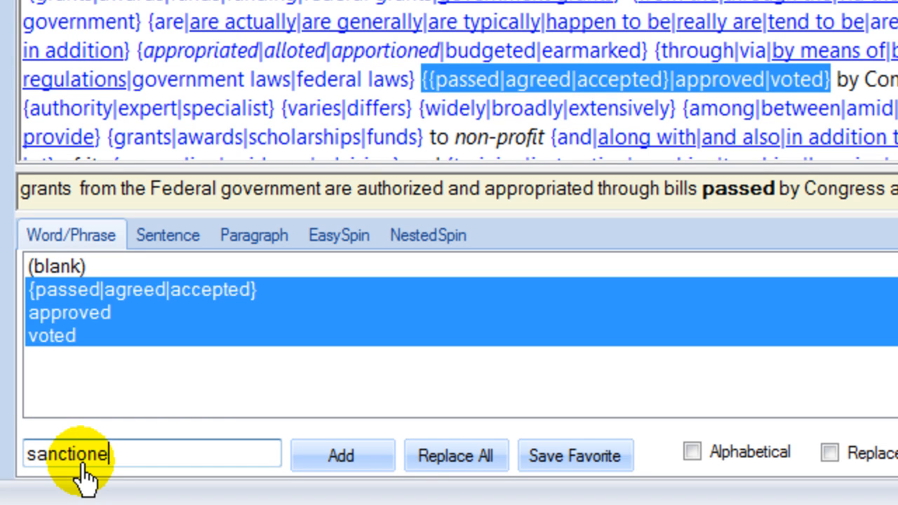
{"action": "type", "text": "sanctioned"}
{"action": "key", "text": "Return"}
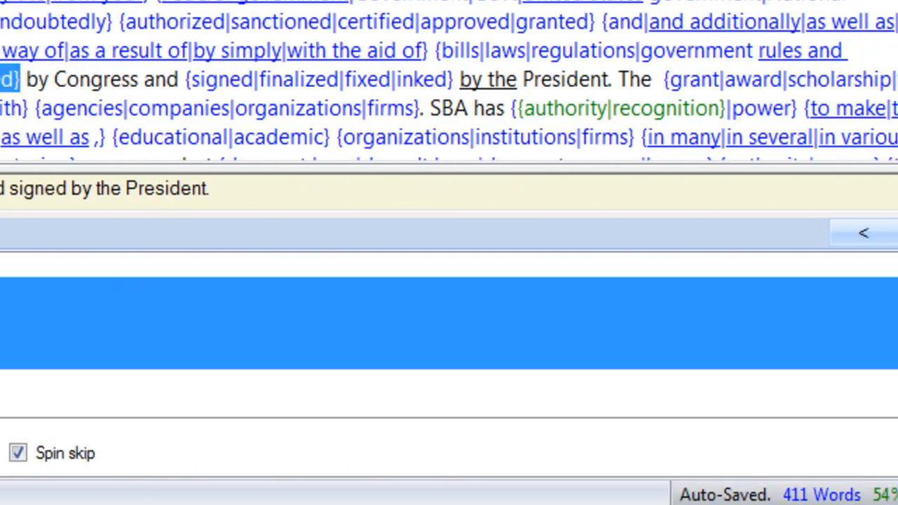
Spin the word "by" before Congress with the suggested synonyms through and from
{"action": "left_click", "coordinate": [888, 234]}
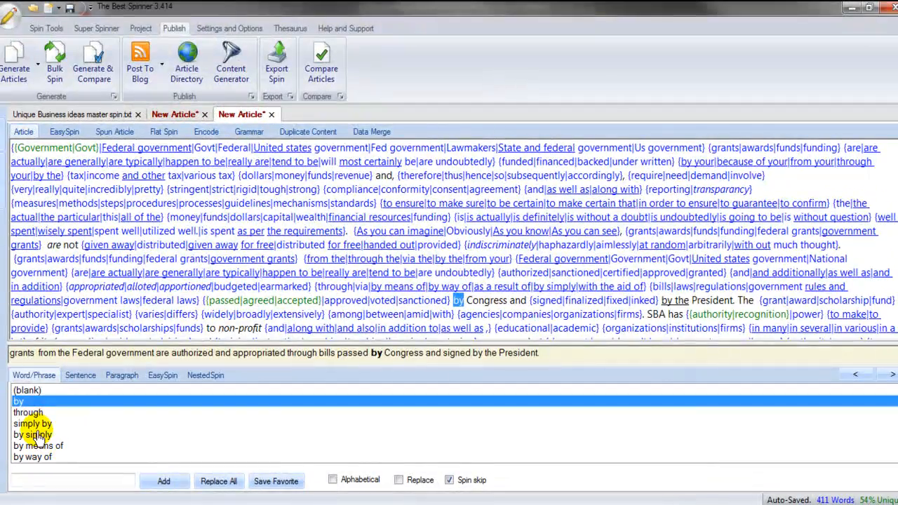
{"action": "left_click", "coordinate": [37, 414]}
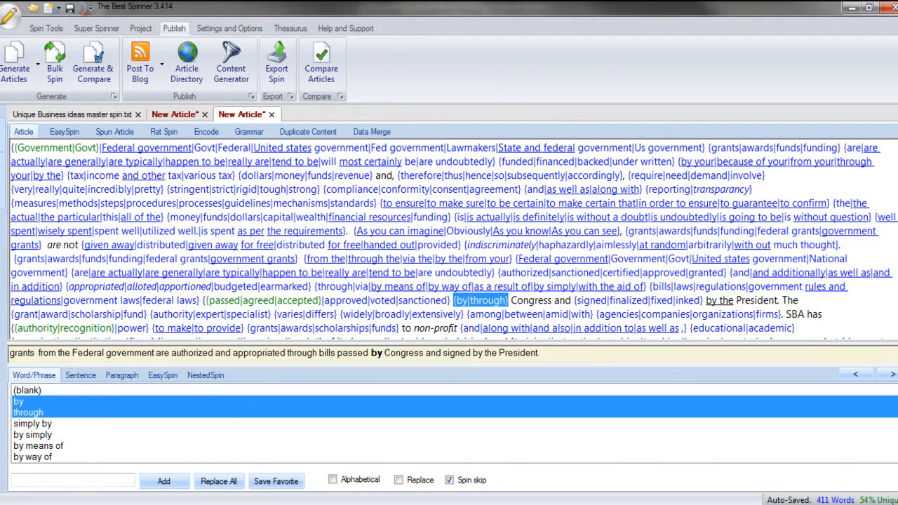
{"action": "scroll", "coordinate": [455, 424], "scroll_direction": "down", "scroll_amount": 3}
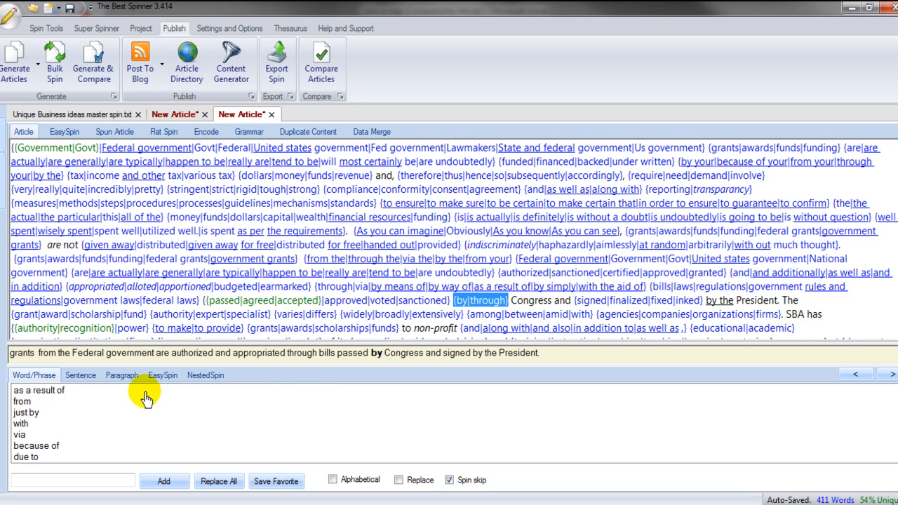
{"action": "left_click", "coordinate": [15, 402]}
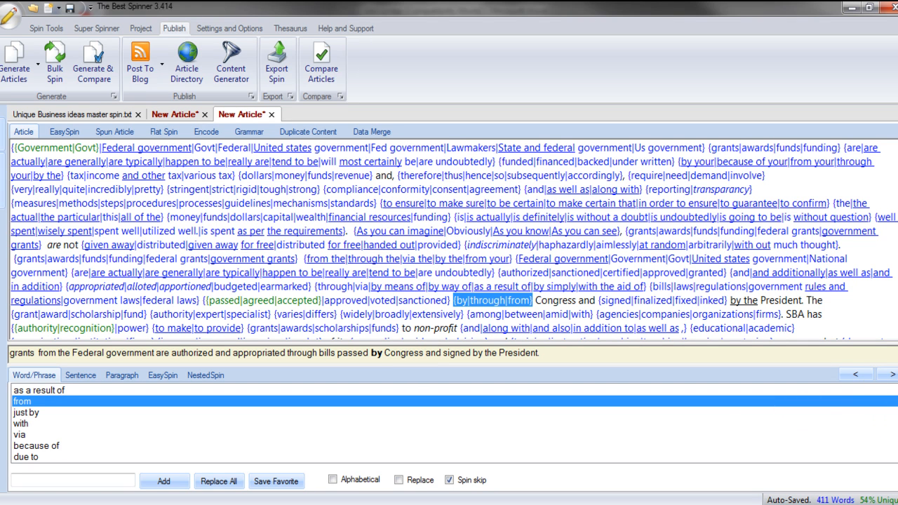
{"action": "scroll", "coordinate": [449, 423], "scroll_direction": "down", "scroll_amount": 3}
{"action": "scroll", "coordinate": [889, 421], "scroll_direction": "down", "scroll_amount": 4}
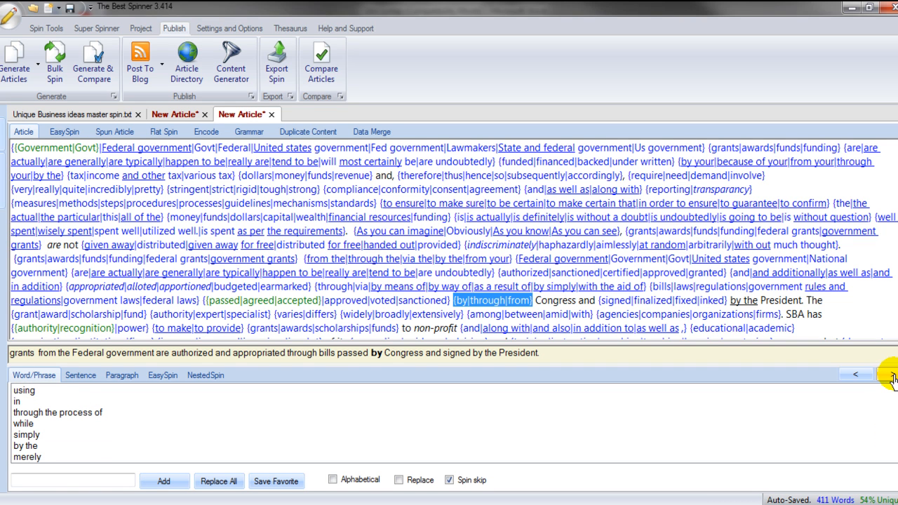
Spin "Congress" with Our elected representatives, The legislature, The nation's lawmakers and Our lawmakers
{"action": "left_click", "coordinate": [892, 376]}
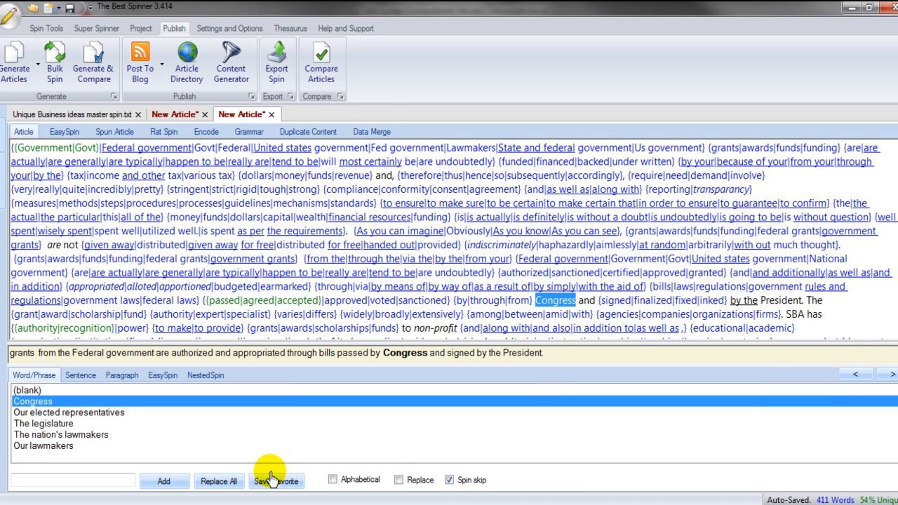
{"action": "left_click", "coordinate": [83, 412]}
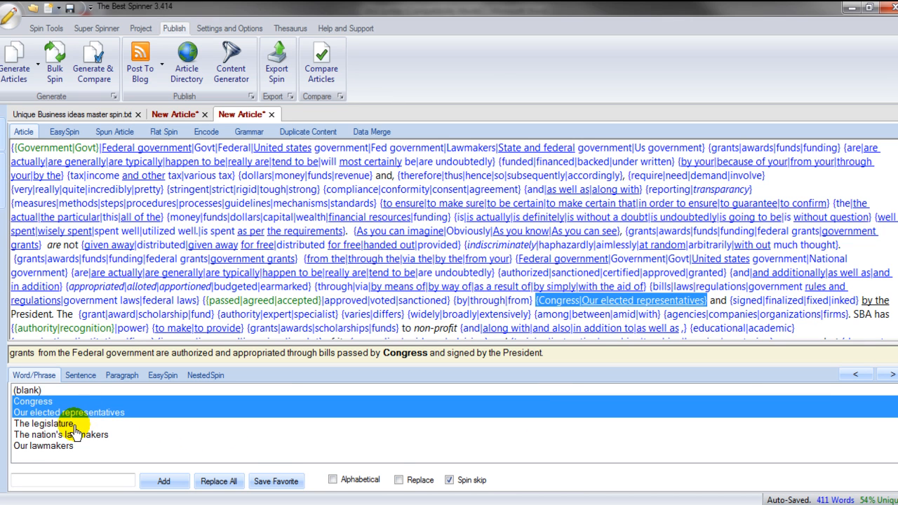
{"action": "left_click", "coordinate": [74, 425]}
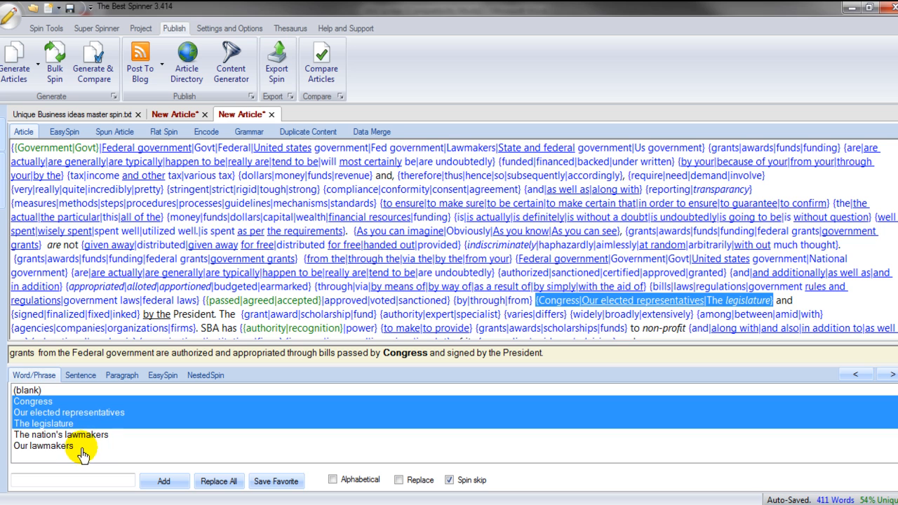
{"action": "left_click", "coordinate": [70, 447]}
{"action": "left_click", "coordinate": [79, 435]}
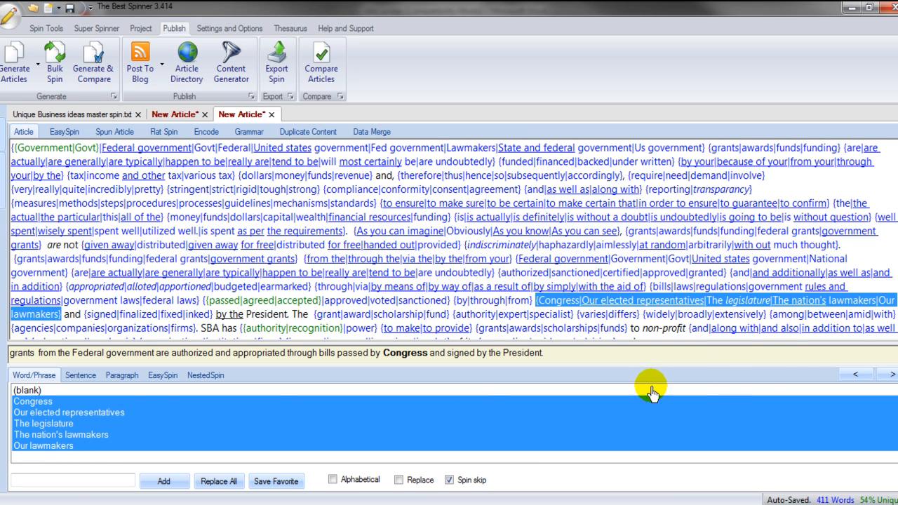
Spin the word "and" after the Congress group with "and additionally" and "and in addition", leaving out "along with"
{"action": "left_click", "coordinate": [893, 375]}
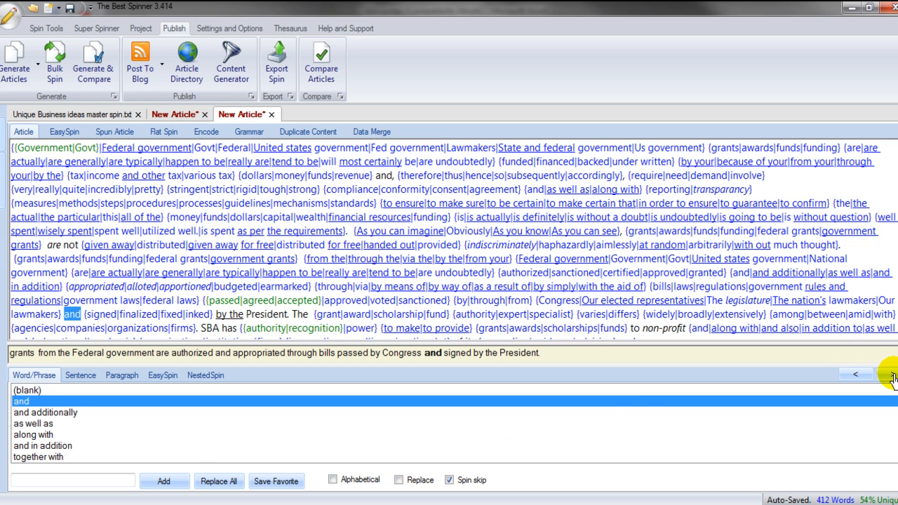
{"action": "left_click", "coordinate": [48, 413]}
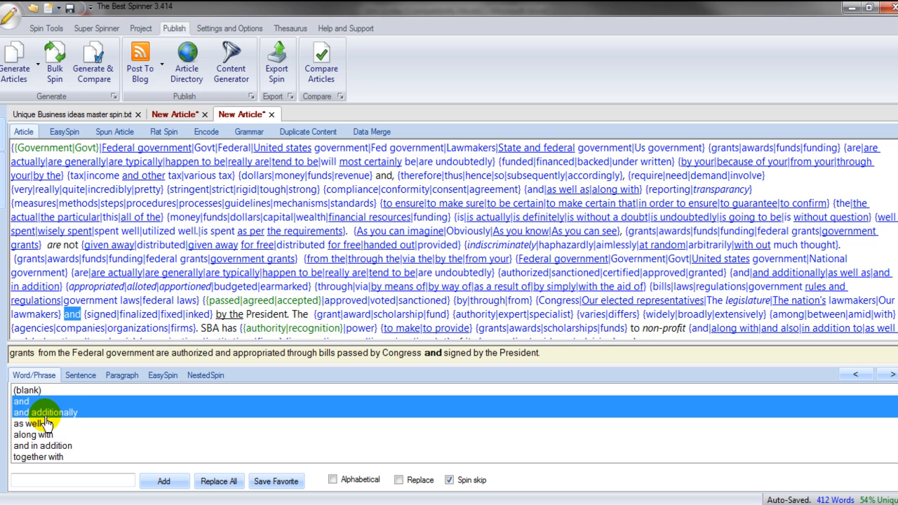
{"action": "left_click", "coordinate": [49, 436]}
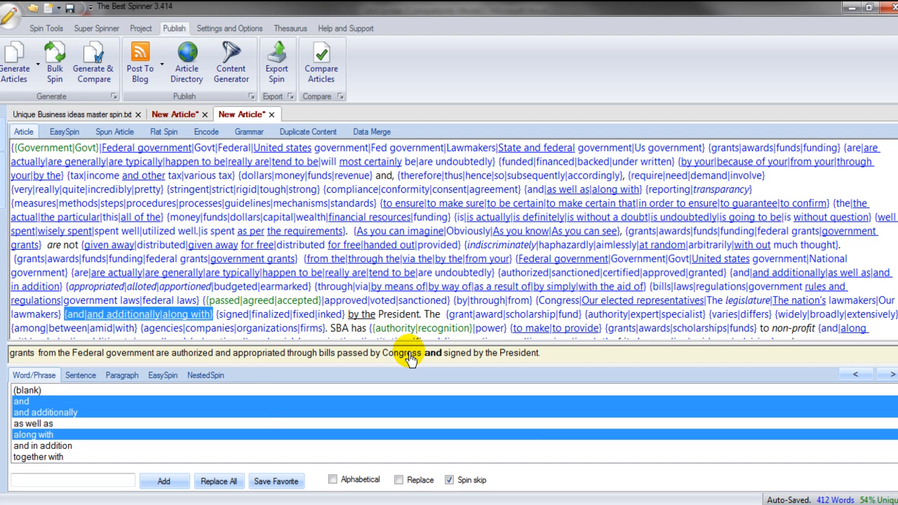
{"action": "left_click", "coordinate": [53, 438]}
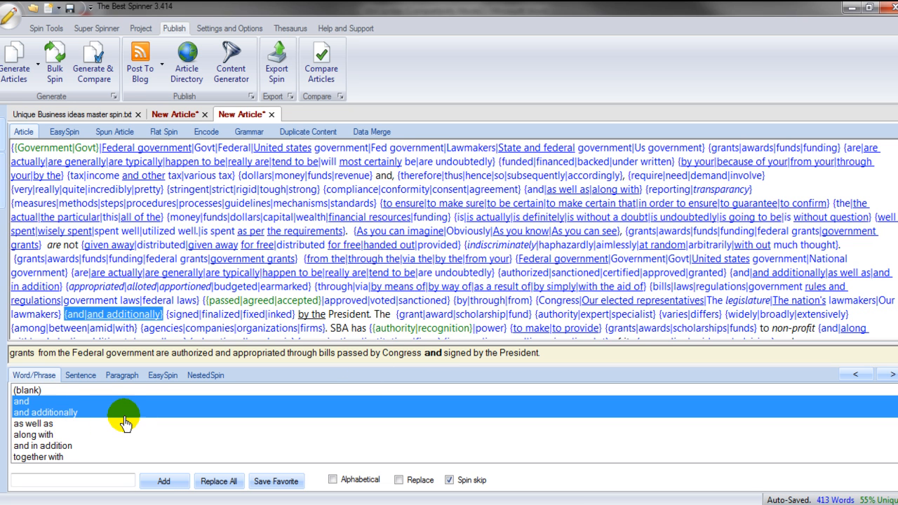
{"action": "left_click", "coordinate": [66, 450]}
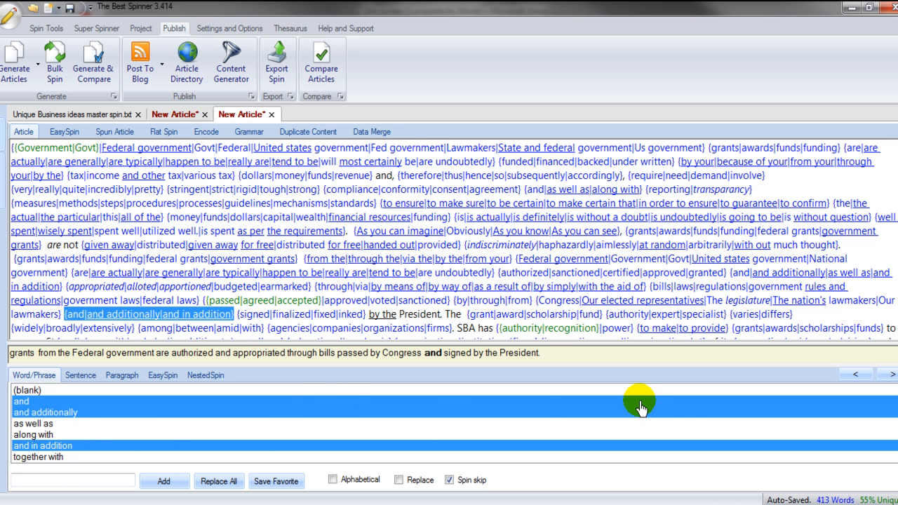
Extend the "and" spin group after Congress with plus, "and furthermore" and "and moreover"
{"action": "left_click_drag", "start_coordinate": [897, 414], "coordinate": [897, 435]}
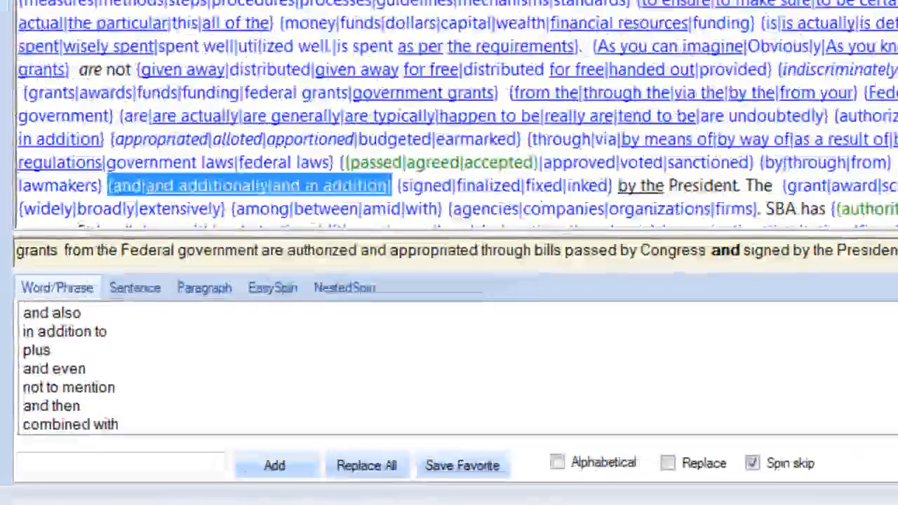
{"action": "left_click", "coordinate": [58, 414]}
{"action": "double_click", "coordinate": [119, 321]}
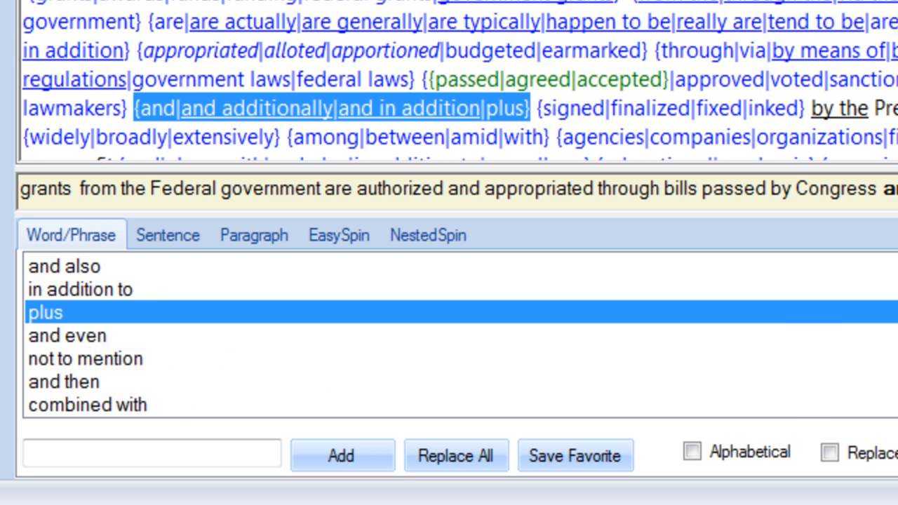
{"action": "scroll", "coordinate": [461, 335], "scroll_direction": "down", "scroll_amount": 2}
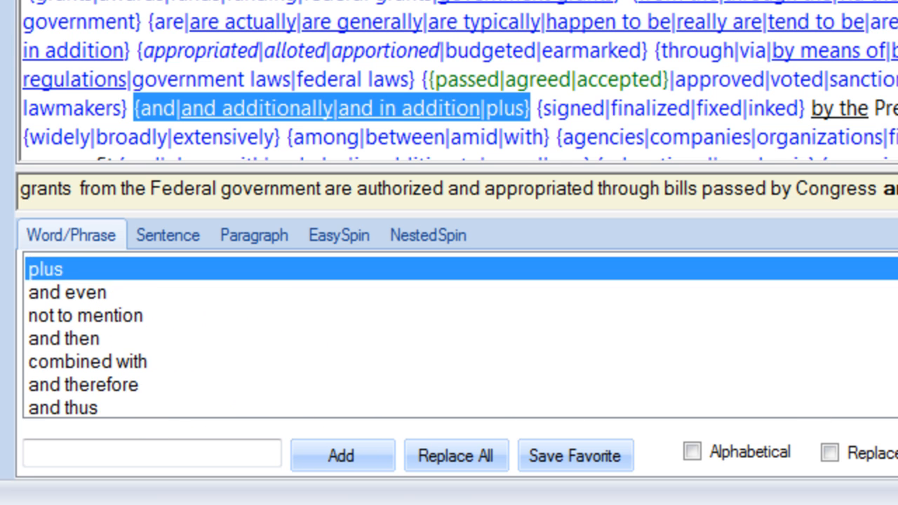
{"action": "scroll", "coordinate": [103, 335], "scroll_direction": "down", "scroll_amount": 2}
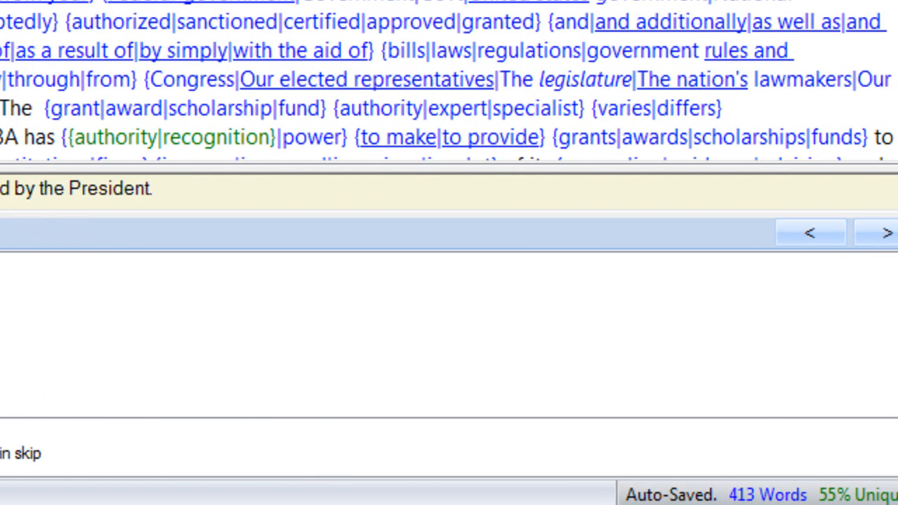
{"action": "left_click", "coordinate": [3, 265]}
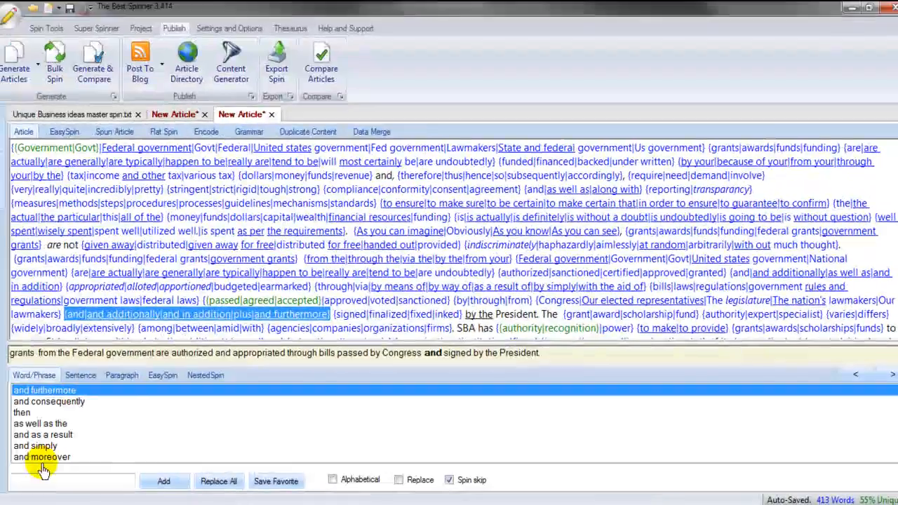
{"action": "left_click", "coordinate": [42, 457]}
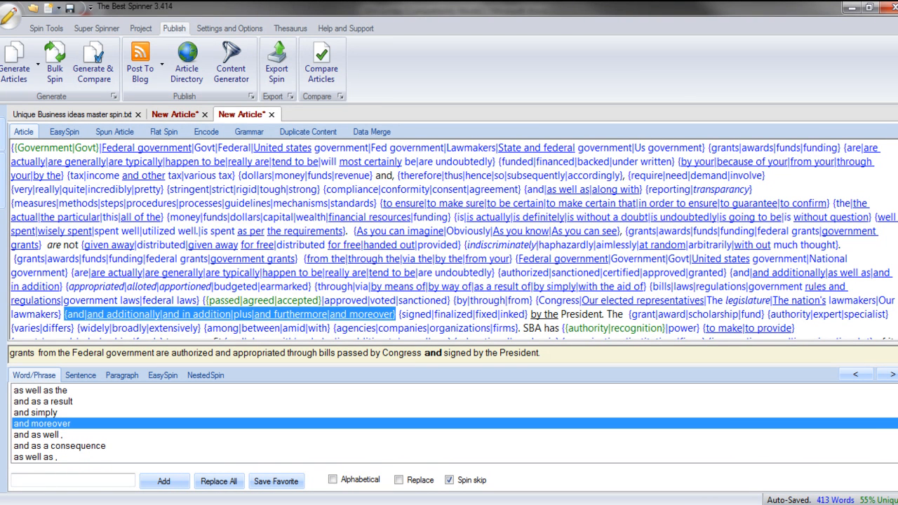
Remove finalized and fixed from the "signed" spin group after Congress, keeping signed and inked
{"action": "left_click", "coordinate": [891, 379]}
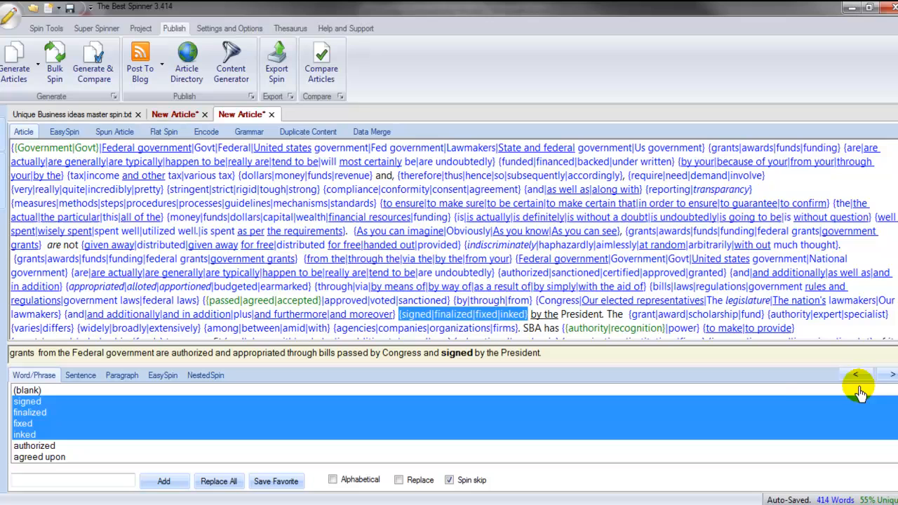
{"action": "left_click", "coordinate": [43, 414]}
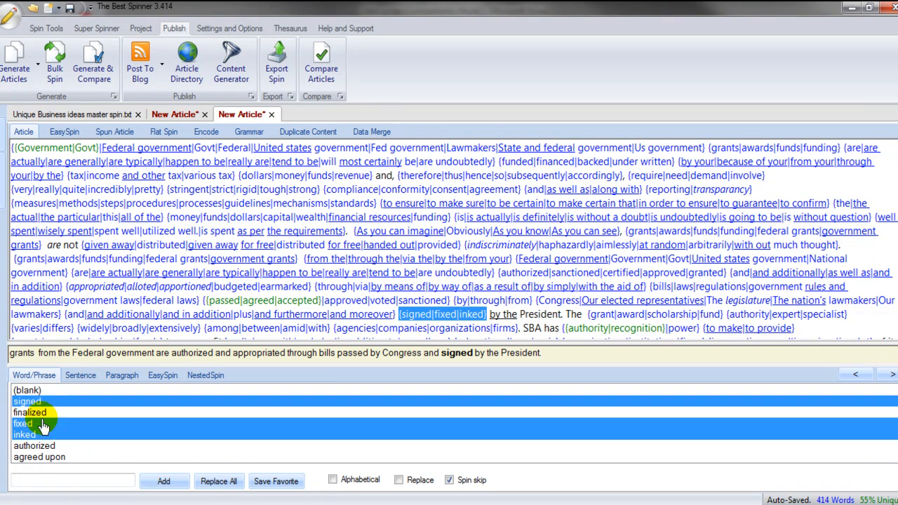
{"action": "left_click", "coordinate": [34, 424]}
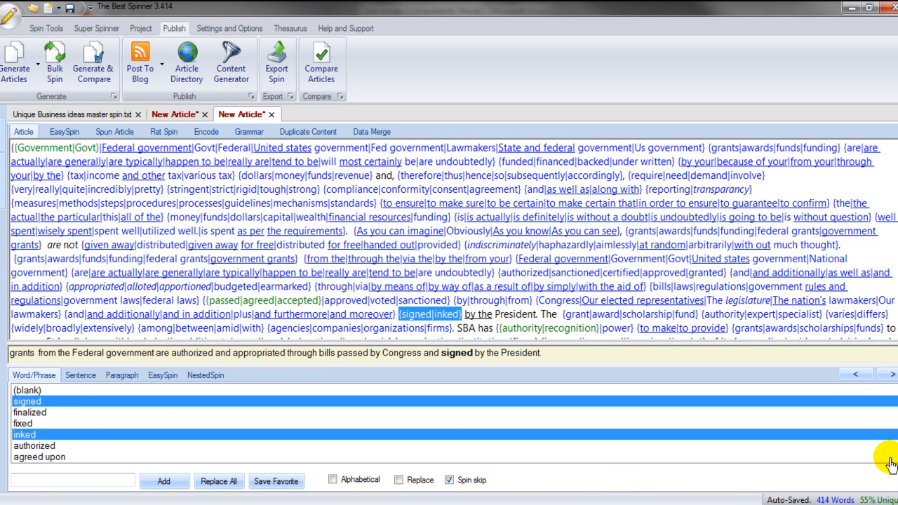
Extend the "signed" spin group with the suggested synonym approved and the custom synonym endorsed
{"action": "scroll", "coordinate": [888, 435], "scroll_direction": "down", "scroll_amount": 1}
{"action": "scroll", "coordinate": [455, 424], "scroll_direction": "down", "scroll_amount": 1}
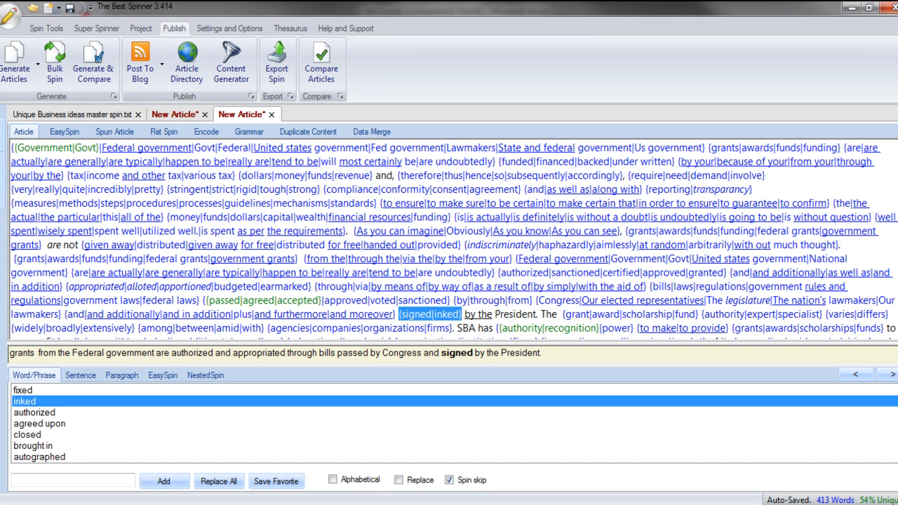
{"action": "scroll", "coordinate": [455, 423], "scroll_direction": "down", "scroll_amount": 2}
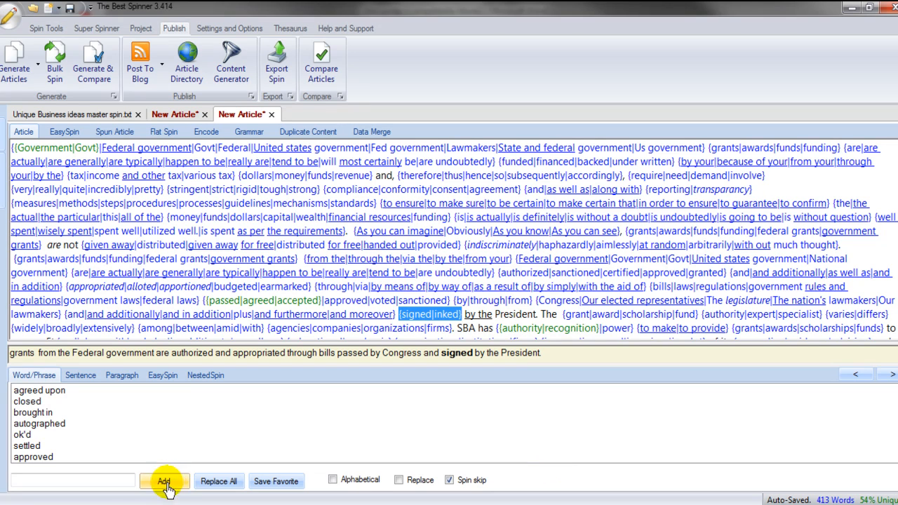
{"action": "left_click", "coordinate": [35, 458]}
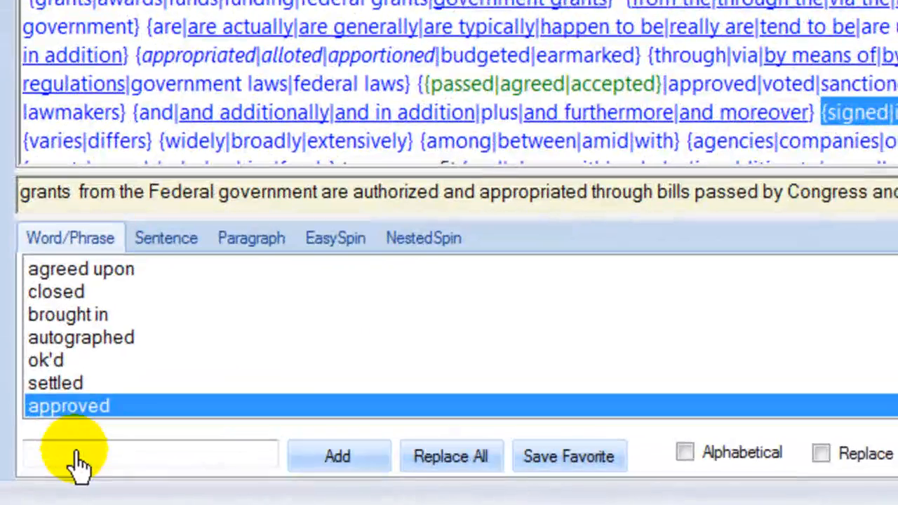
{"action": "left_click", "coordinate": [36, 485]}
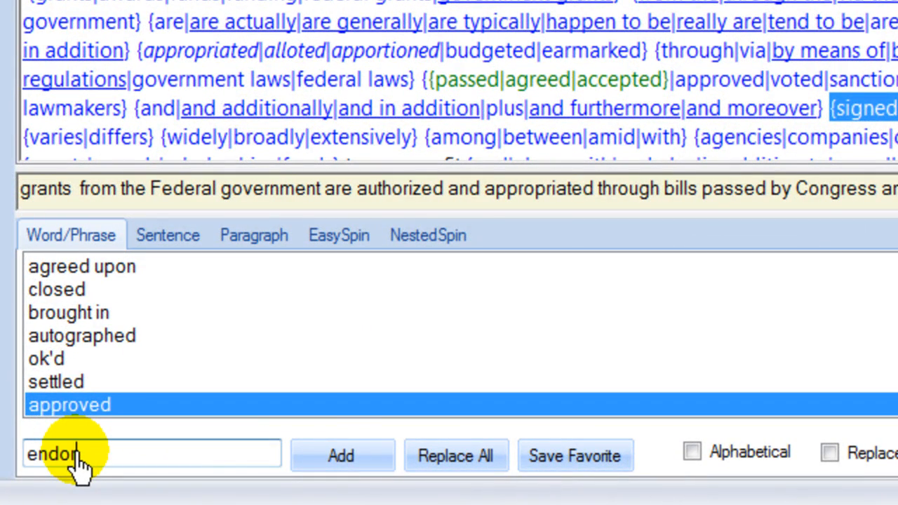
{"action": "key", "text": "Return"}
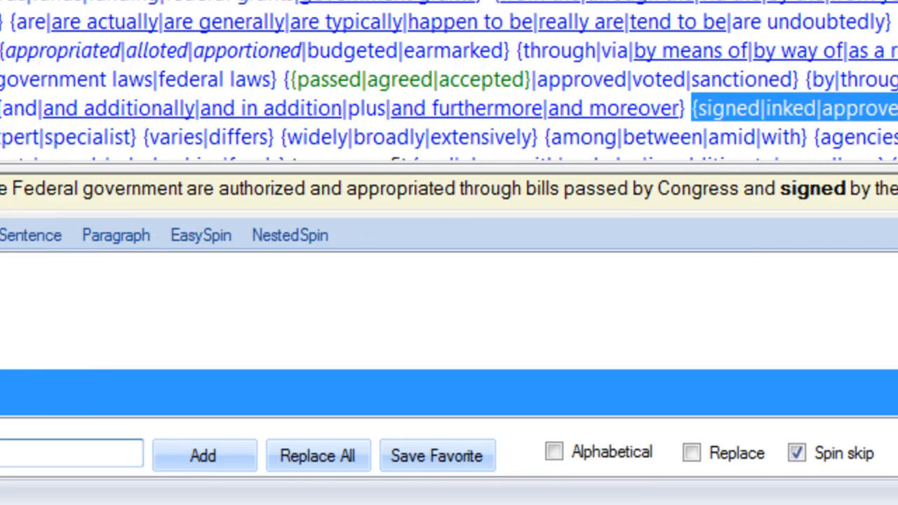
Spin "by the" before President with "from the" and check the remaining suggestions for other suitable phrases
{"action": "left_click", "coordinate": [873, 239]}
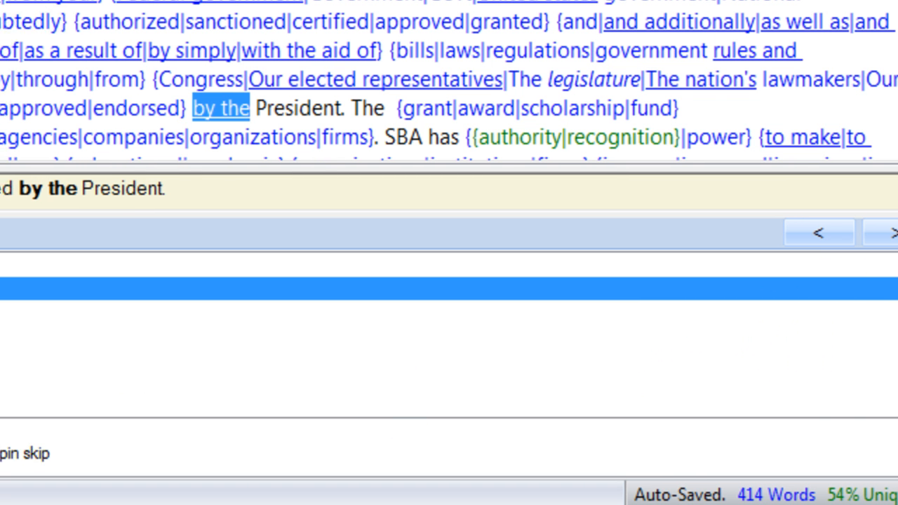
{"action": "left_click", "coordinate": [97, 343]}
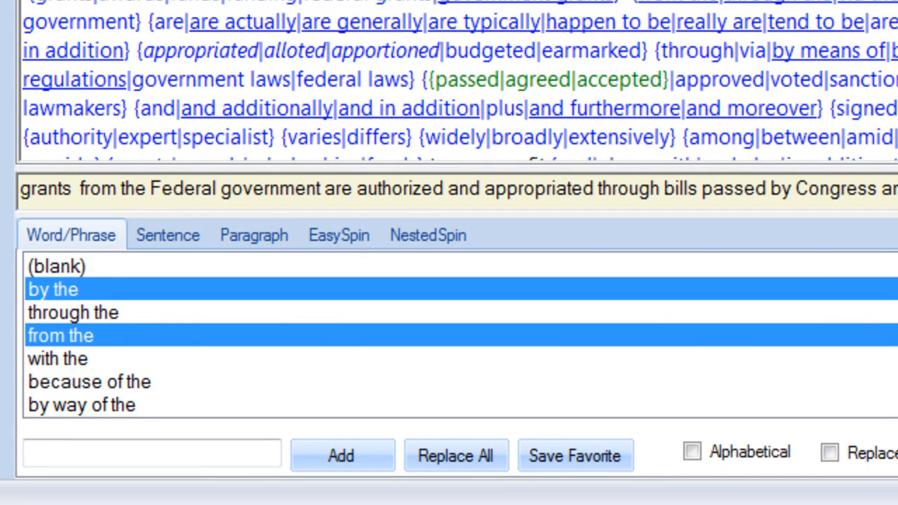
{"action": "scroll", "coordinate": [456, 335], "scroll_direction": "down", "scroll_amount": 6}
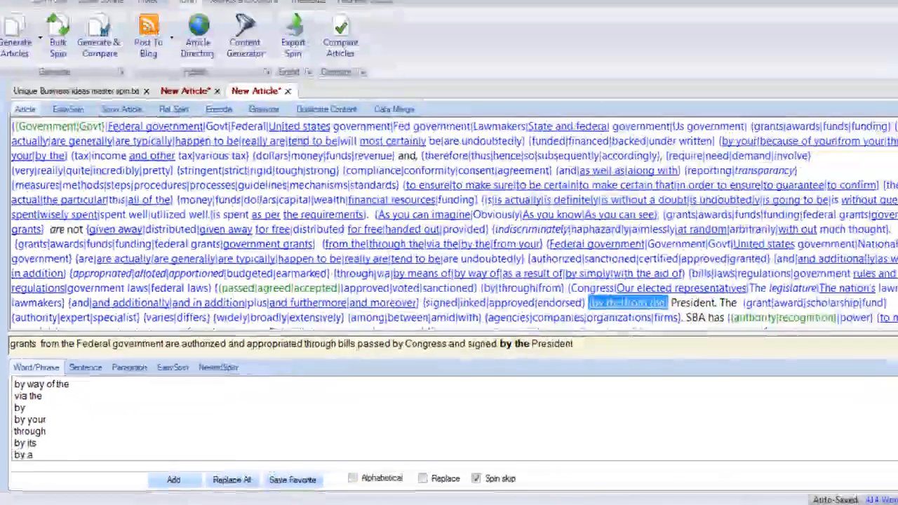
{"action": "scroll", "coordinate": [891, 457], "scroll_direction": "down", "scroll_amount": 1}
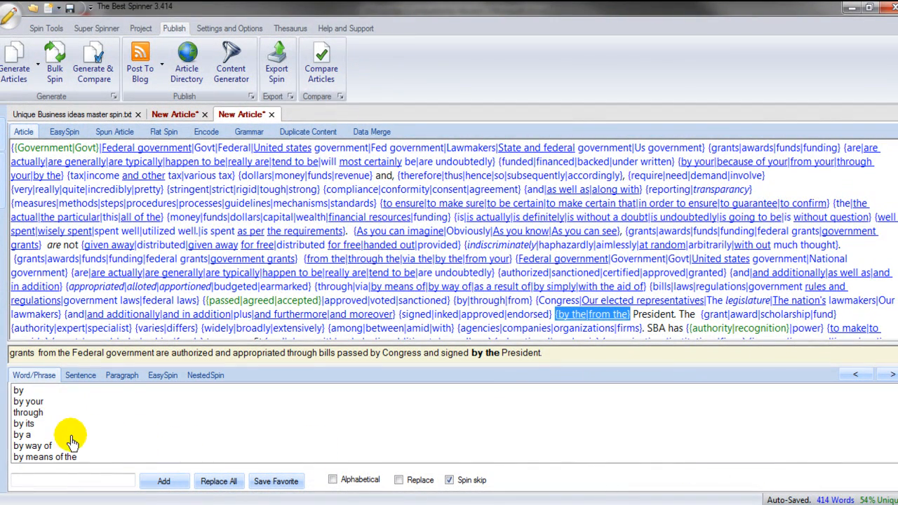
{"action": "scroll", "coordinate": [449, 425], "scroll_direction": "down", "scroll_amount": 6}
{"action": "scroll", "coordinate": [449, 424], "scroll_direction": "down", "scroll_amount": 3}
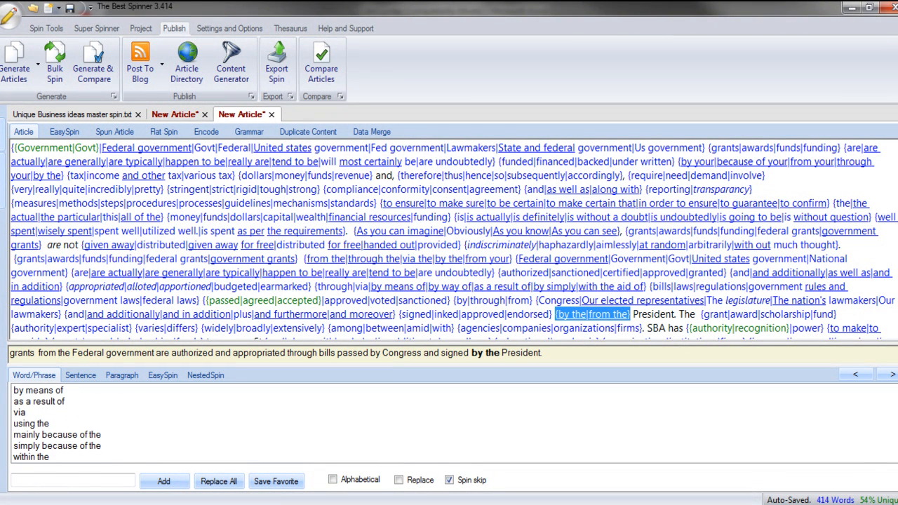
{"action": "scroll", "coordinate": [449, 424], "scroll_direction": "down", "scroll_amount": 6}
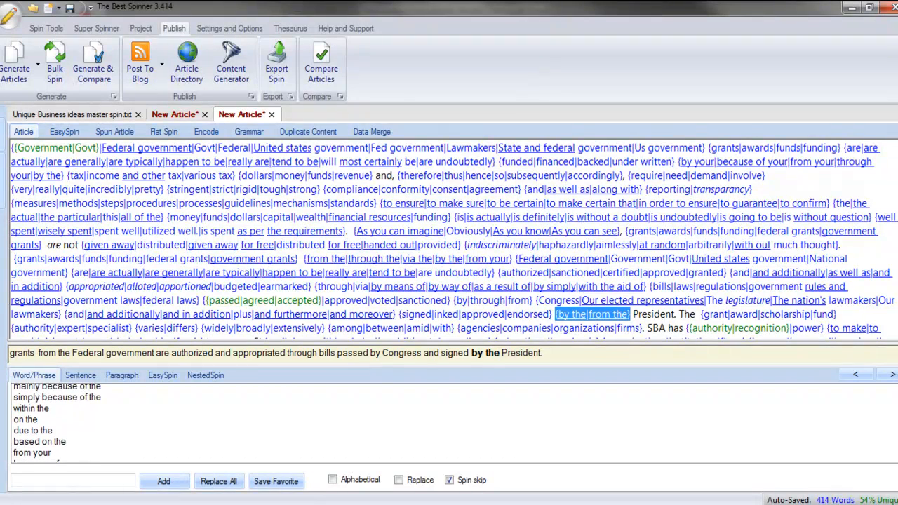
{"action": "scroll", "coordinate": [449, 425], "scroll_direction": "down", "scroll_amount": 3}
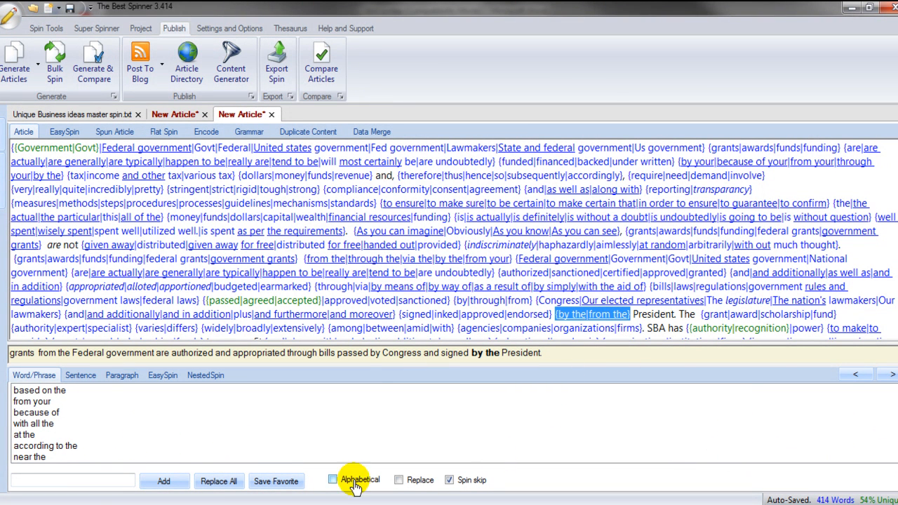
Spin "President" with Chief executive, Us president and American president
{"action": "left_click", "coordinate": [890, 379]}
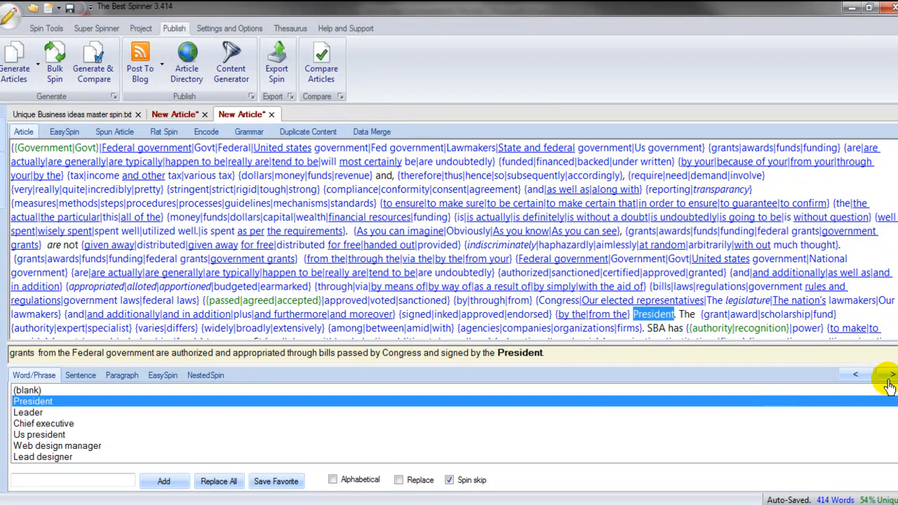
{"action": "left_click", "coordinate": [70, 424]}
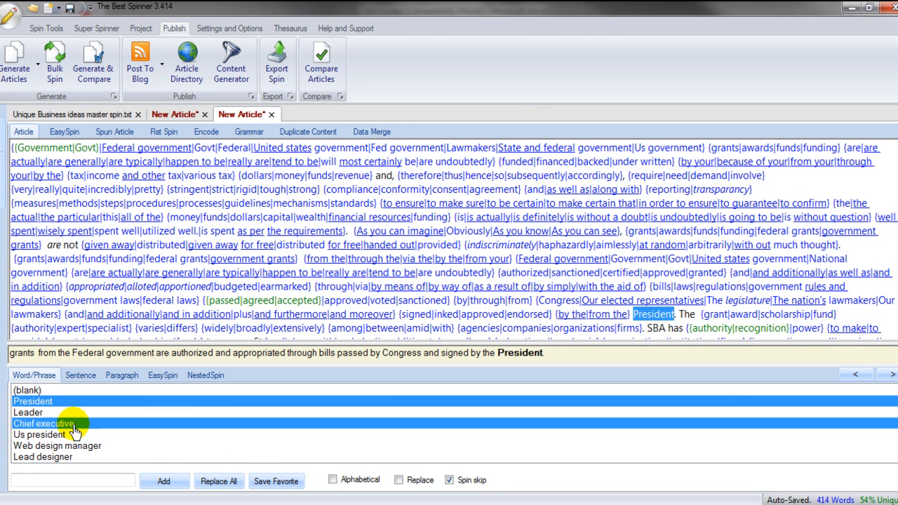
{"action": "left_click", "coordinate": [57, 435]}
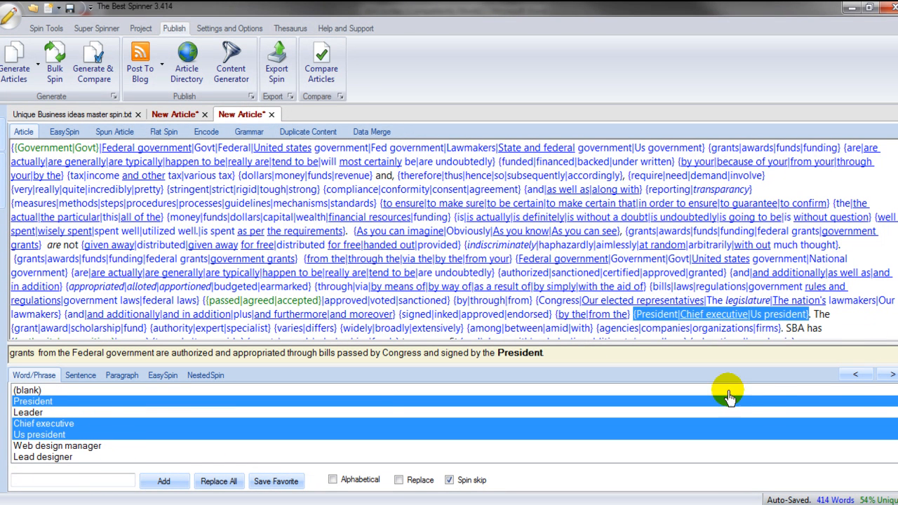
{"action": "scroll", "coordinate": [455, 424], "scroll_direction": "down", "scroll_amount": 1}
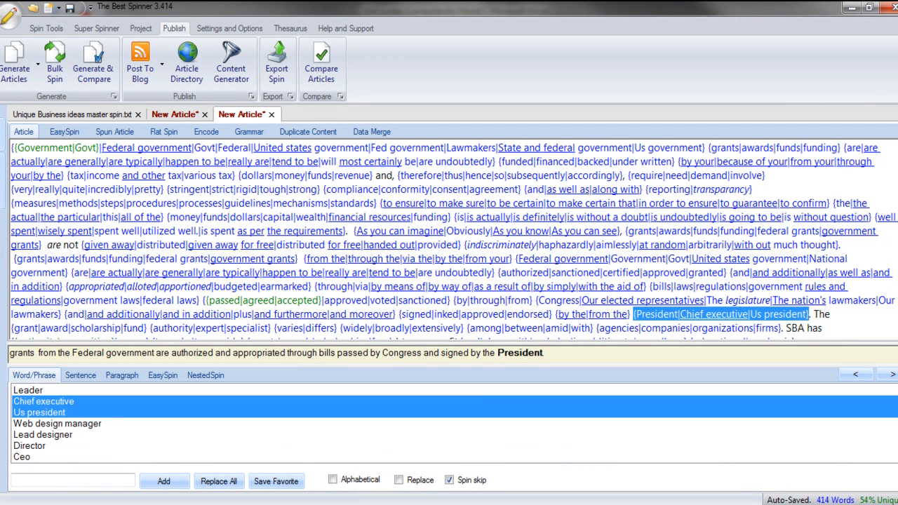
{"action": "left_click", "coordinate": [897, 457]}
{"action": "scroll", "coordinate": [455, 424], "scroll_direction": "down", "scroll_amount": 1}
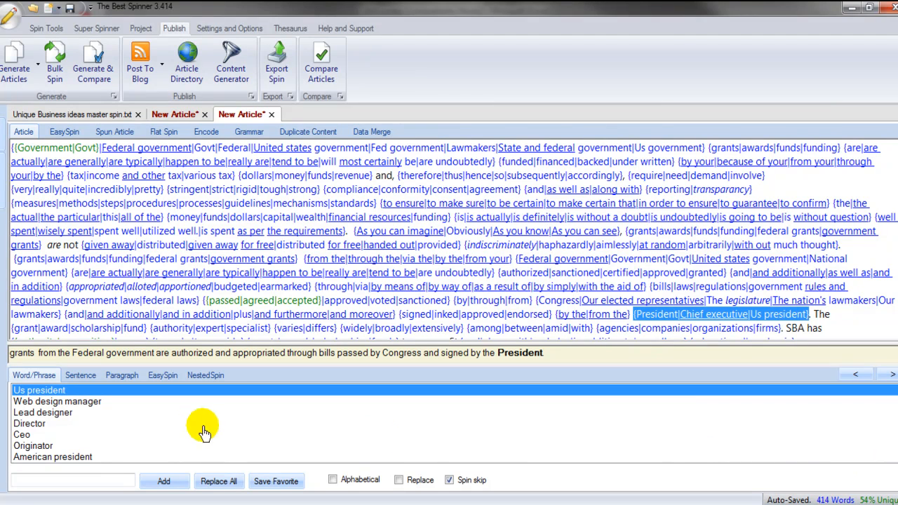
{"action": "left_click", "coordinate": [95, 457]}
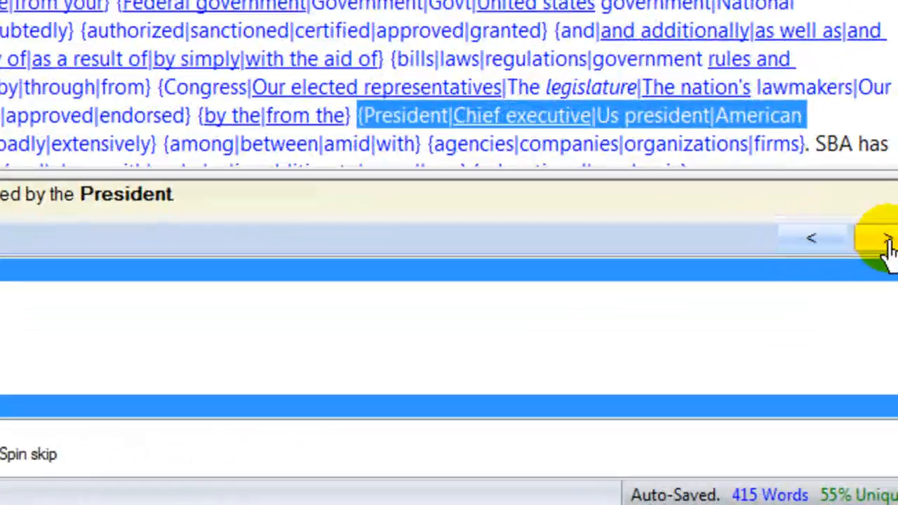
Spin "The" at the start of the grant authority sentence with The actual, The particular, This, Typically the and All the
{"action": "left_click", "coordinate": [892, 376]}
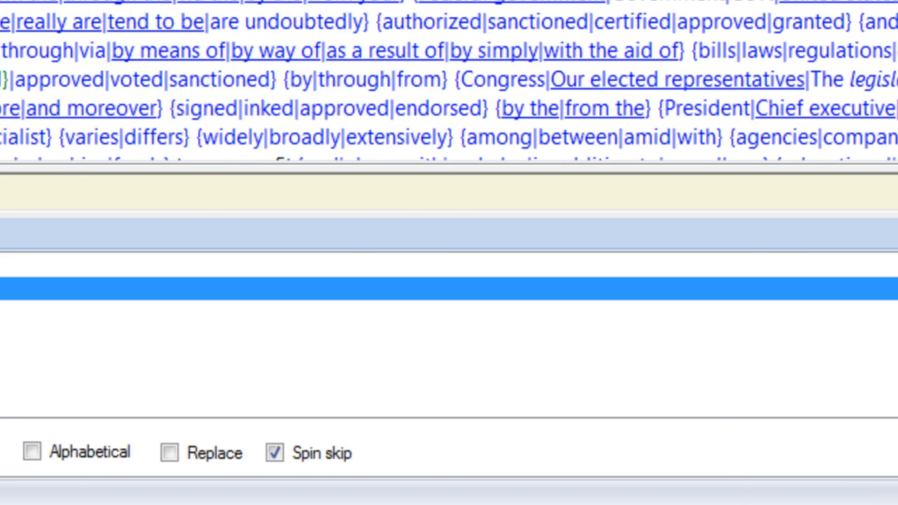
{"action": "left_click", "coordinate": [99, 343]}
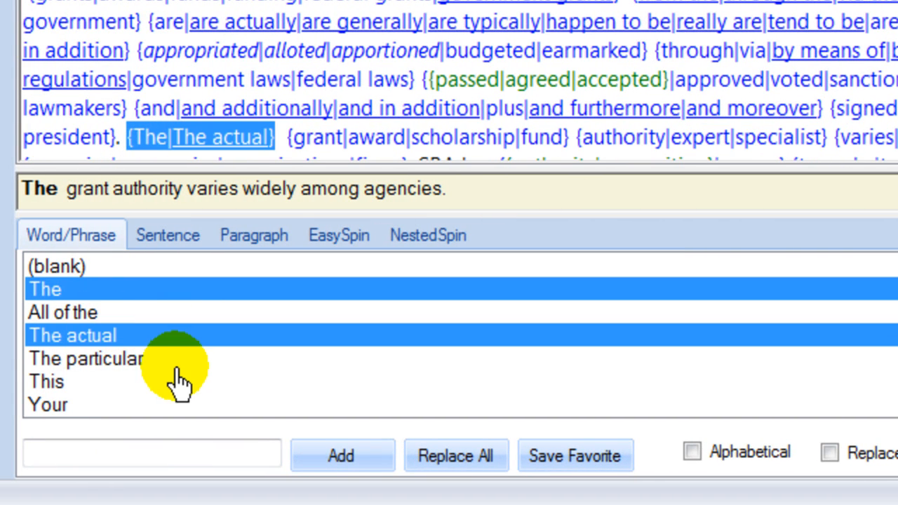
{"action": "left_click", "coordinate": [114, 362]}
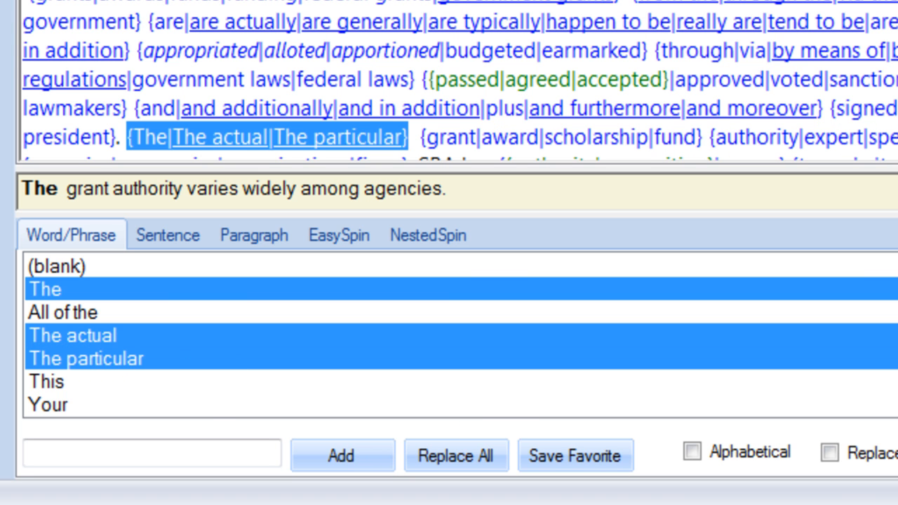
{"action": "left_click", "coordinate": [52, 383]}
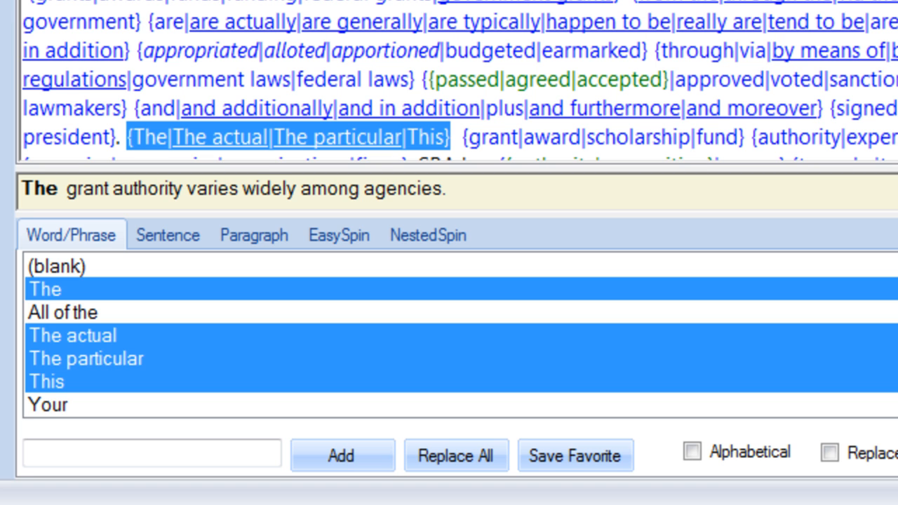
{"action": "scroll", "coordinate": [461, 335], "scroll_direction": "down", "scroll_amount": 5}
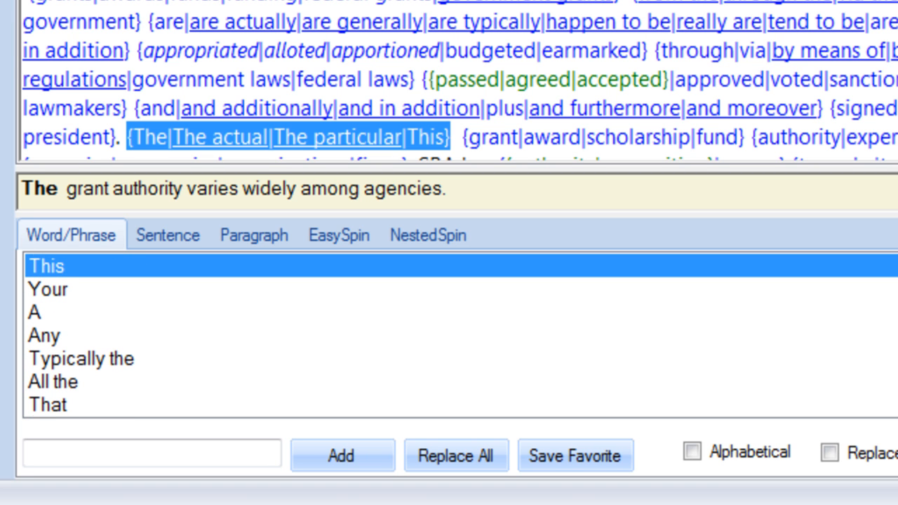
{"action": "left_click", "coordinate": [98, 383]}
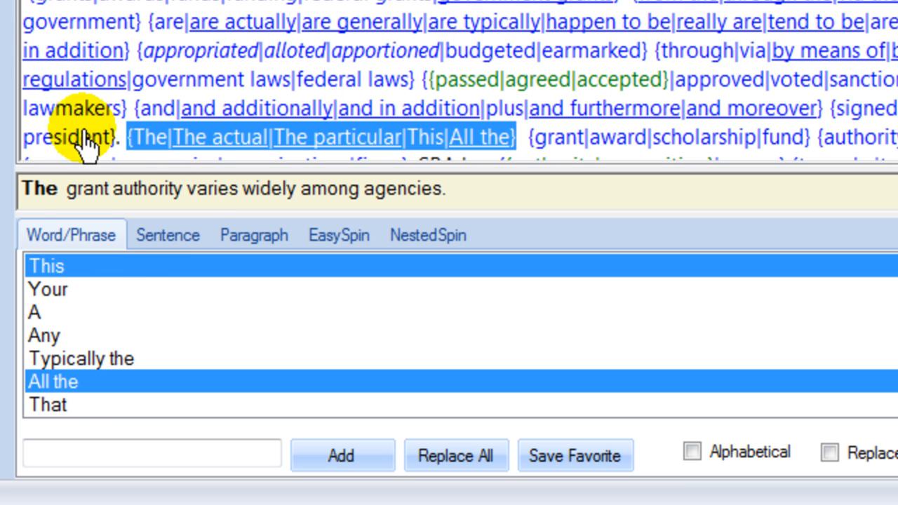
{"action": "left_click", "coordinate": [112, 361]}
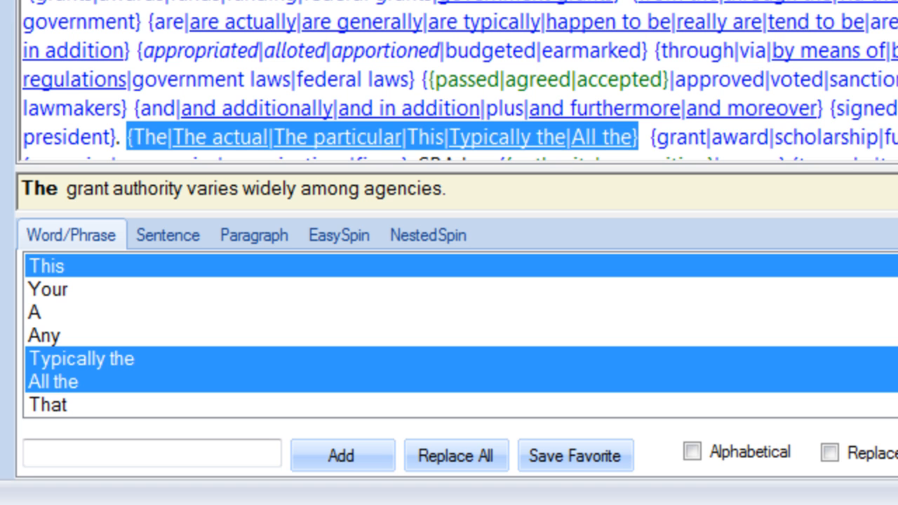
Remove scholarship from the "grant" spin group before authority and add grant making, federal grant, government funding and funding
{"action": "key", "text": "Right"}
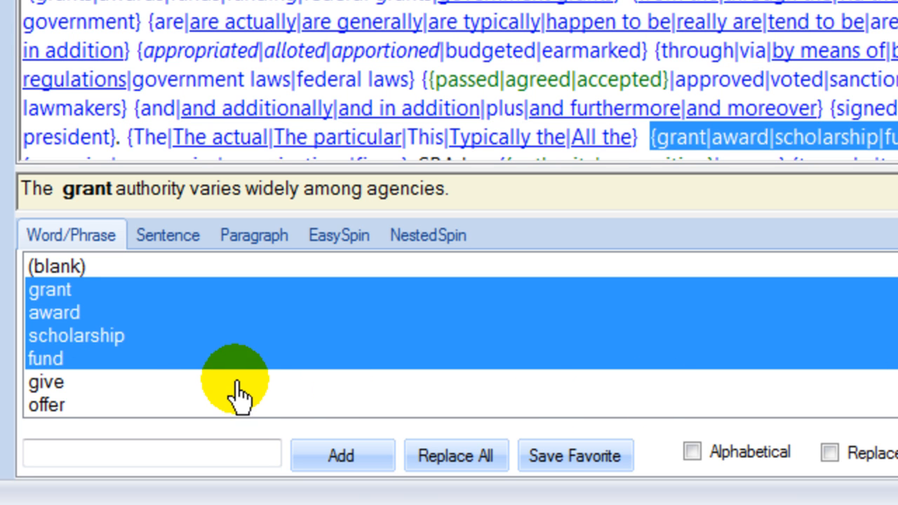
{"action": "left_click", "coordinate": [100, 338]}
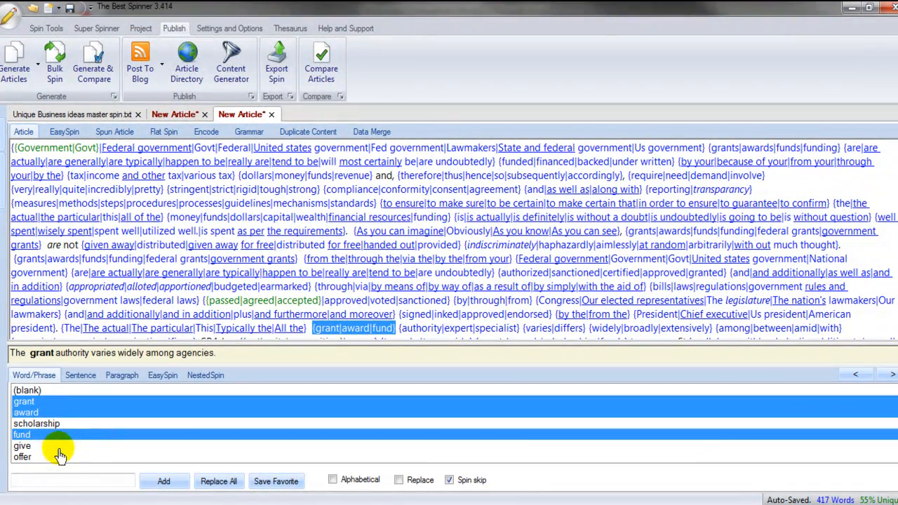
{"action": "scroll", "coordinate": [455, 423], "scroll_direction": "down", "scroll_amount": 2}
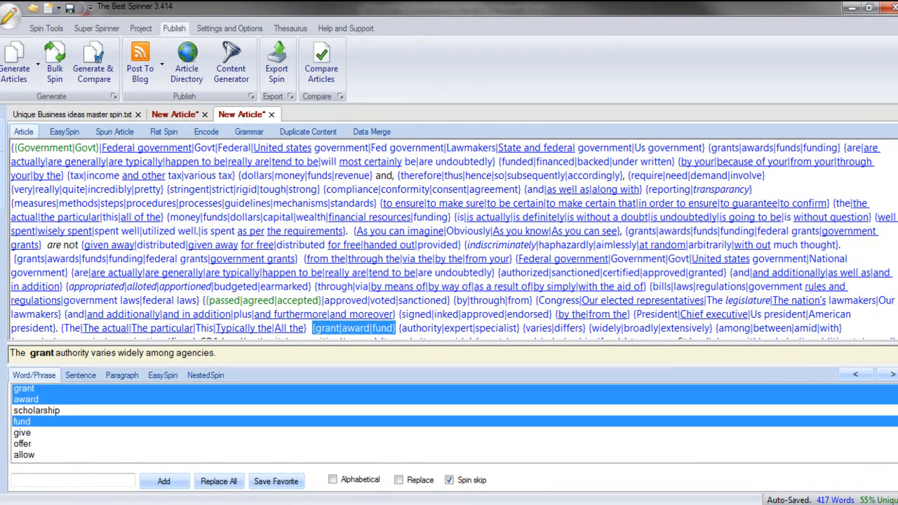
{"action": "scroll", "coordinate": [454, 424], "scroll_direction": "down", "scroll_amount": 2}
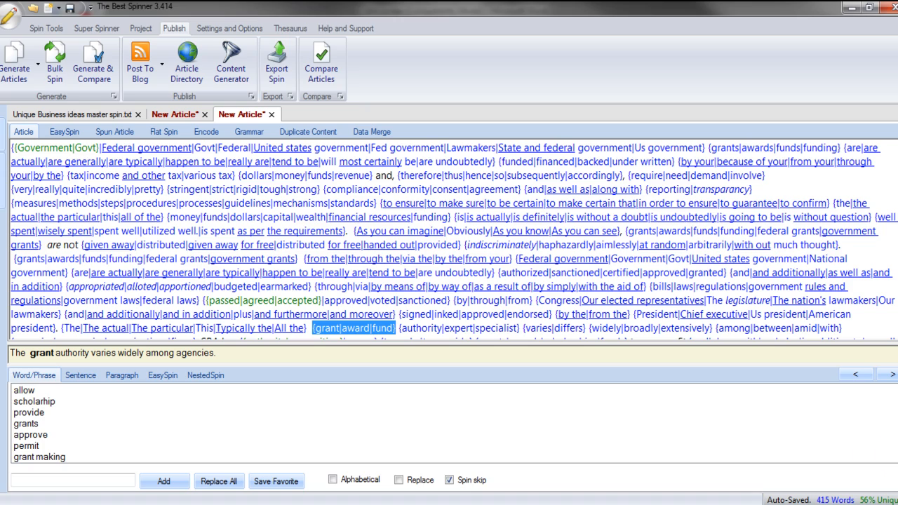
{"action": "scroll", "coordinate": [892, 460], "scroll_direction": "down", "scroll_amount": 4}
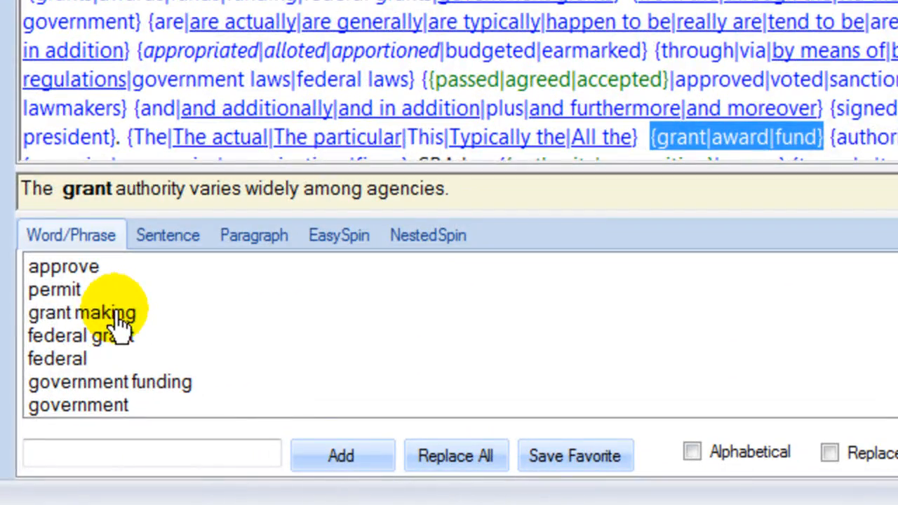
{"action": "double_click", "coordinate": [56, 415]}
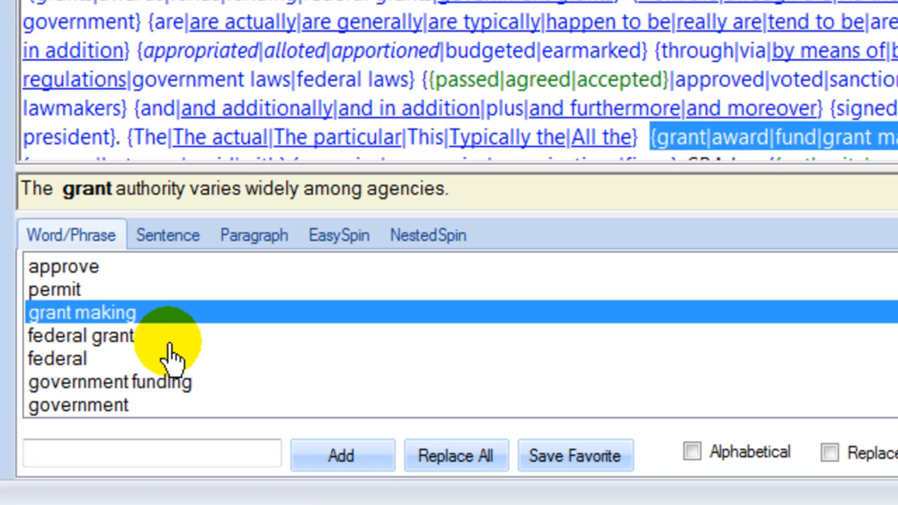
{"action": "double_click", "coordinate": [92, 337]}
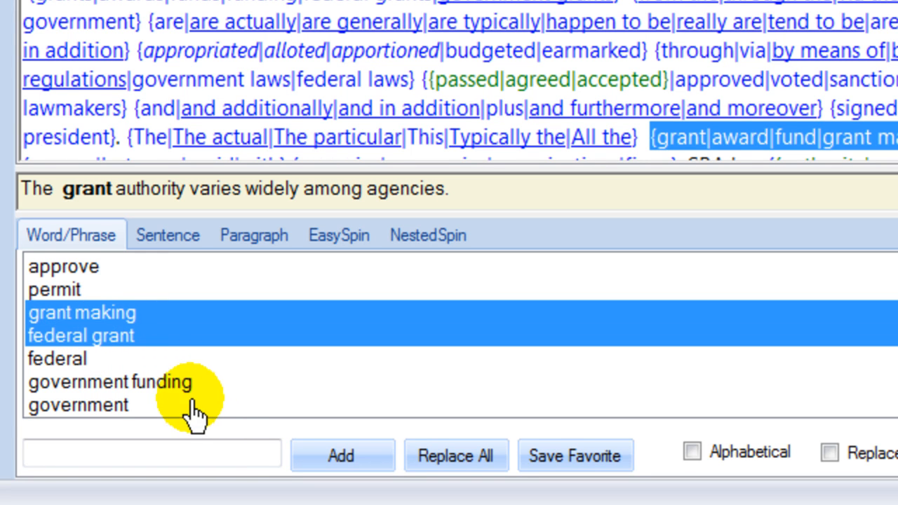
{"action": "double_click", "coordinate": [140, 385]}
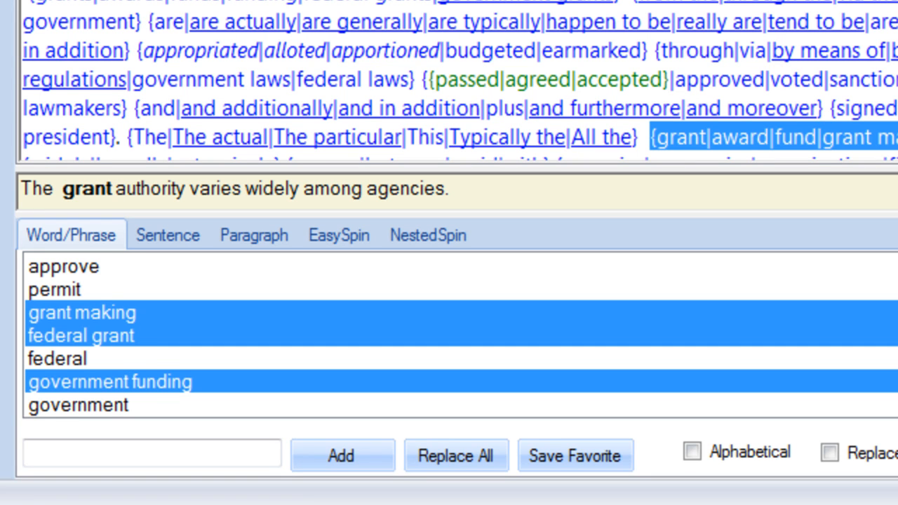
{"action": "scroll", "coordinate": [462, 334], "scroll_direction": "down", "scroll_amount": 3}
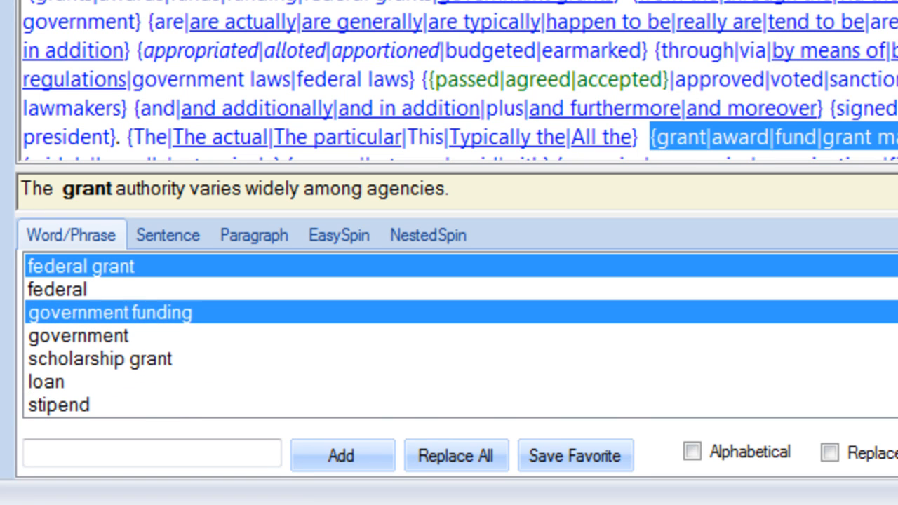
{"action": "scroll", "coordinate": [461, 335], "scroll_direction": "down", "scroll_amount": 1}
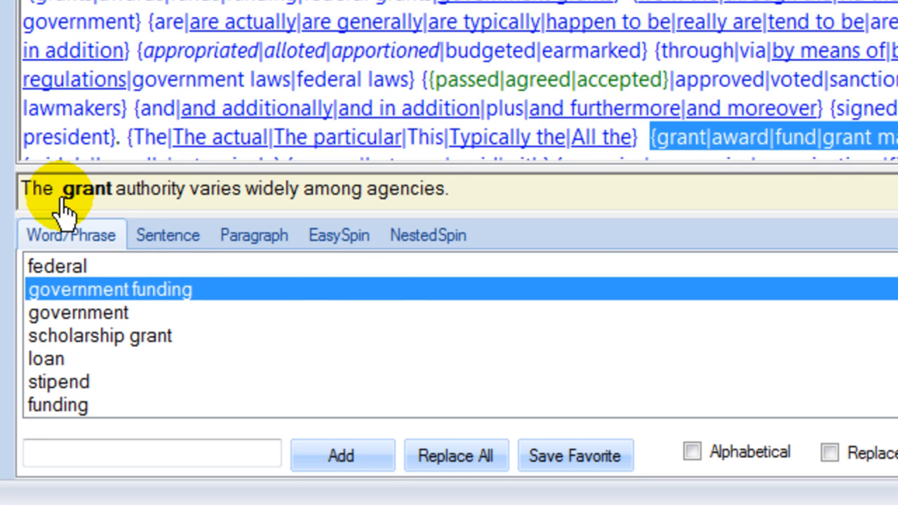
{"action": "left_click", "coordinate": [53, 407]}
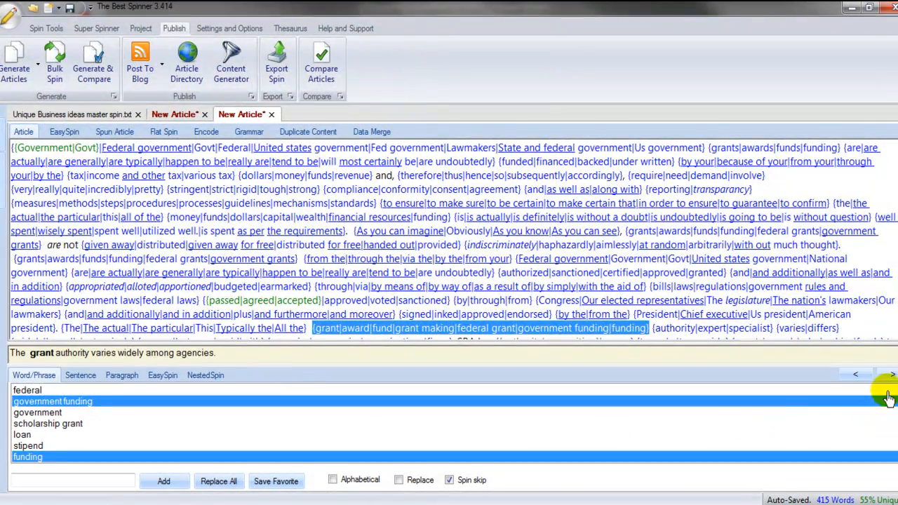
Remove expert and specialist from the "authority" spin group in the grant authority sentence and add power
{"action": "left_click", "coordinate": [892, 377]}
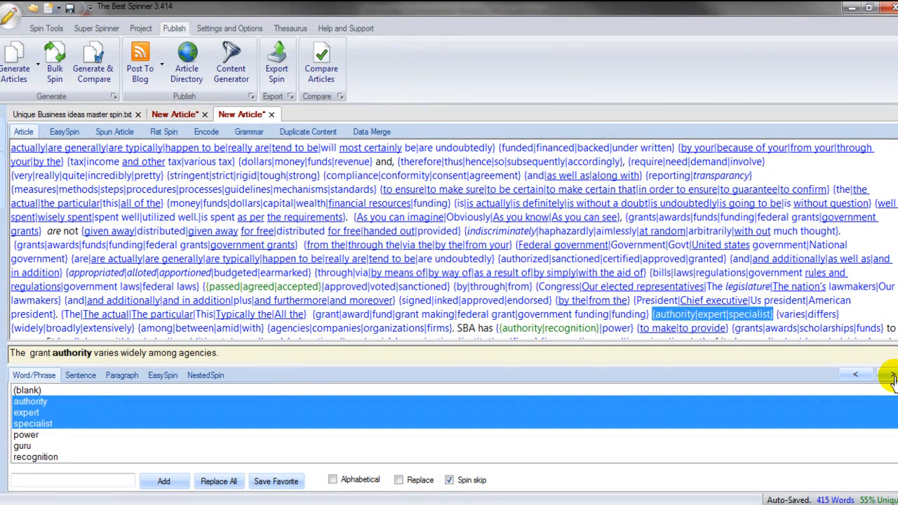
{"action": "left_click", "coordinate": [41, 414]}
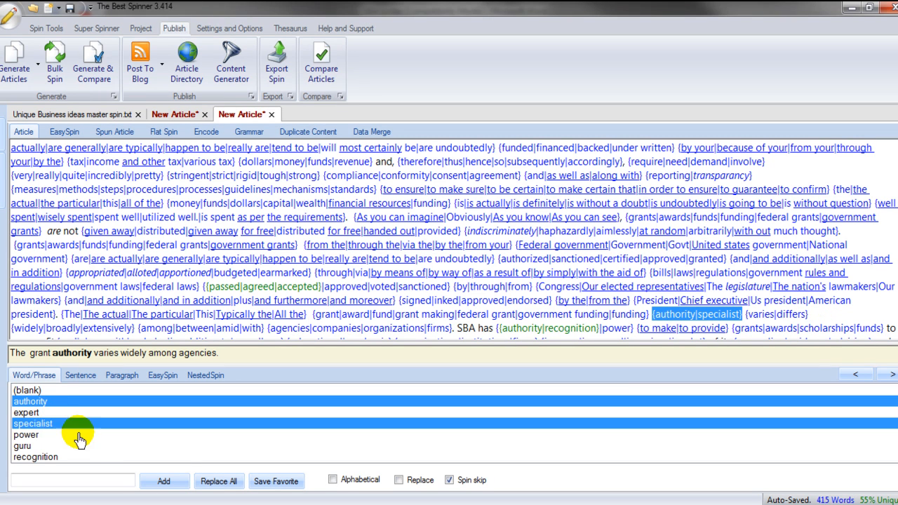
{"action": "left_click", "coordinate": [31, 436]}
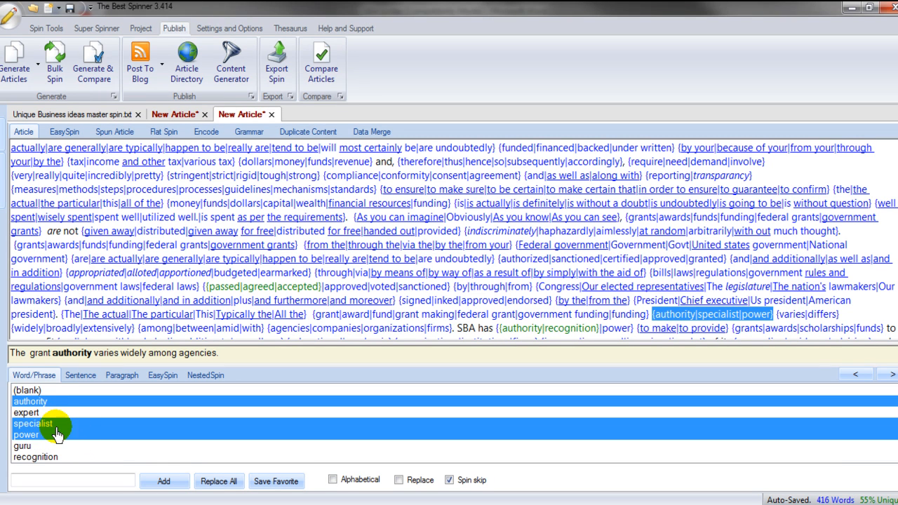
{"action": "left_click", "coordinate": [49, 424]}
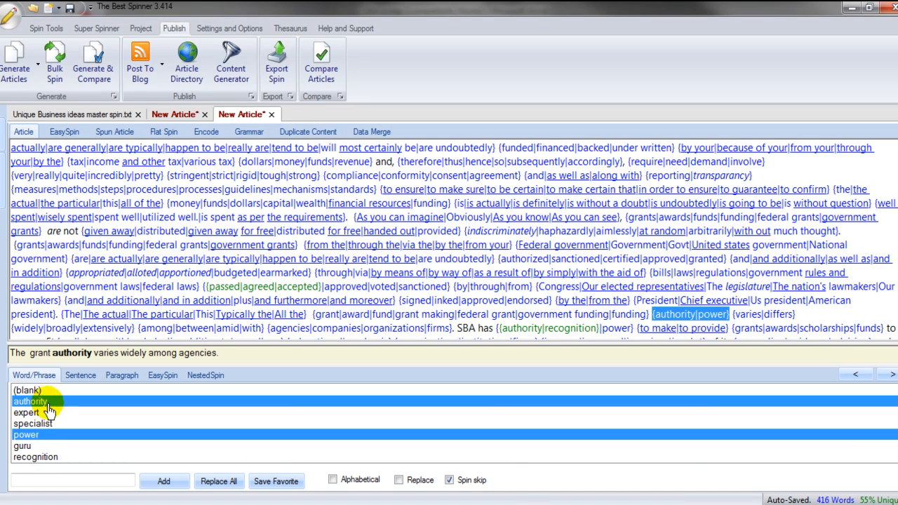
Try capacity as a synonym for "authority" and check the remaining suggestions for other suitable words
{"action": "scroll", "coordinate": [449, 423], "scroll_direction": "down", "scroll_amount": 3}
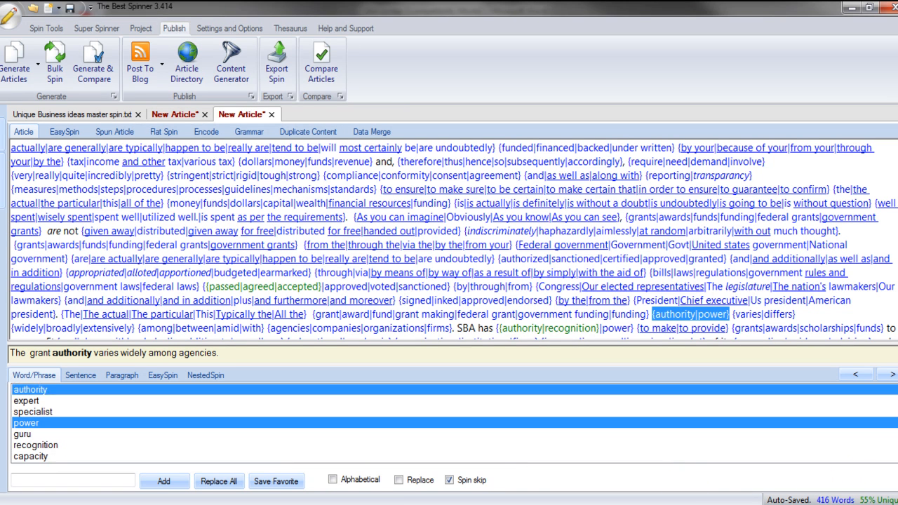
{"action": "scroll", "coordinate": [895, 460], "scroll_direction": "down", "scroll_amount": 1}
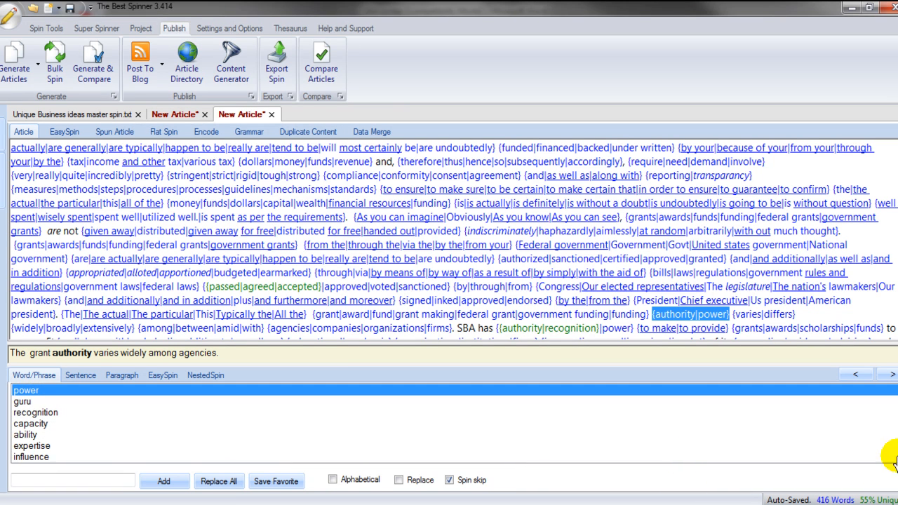
{"action": "left_click", "coordinate": [31, 424]}
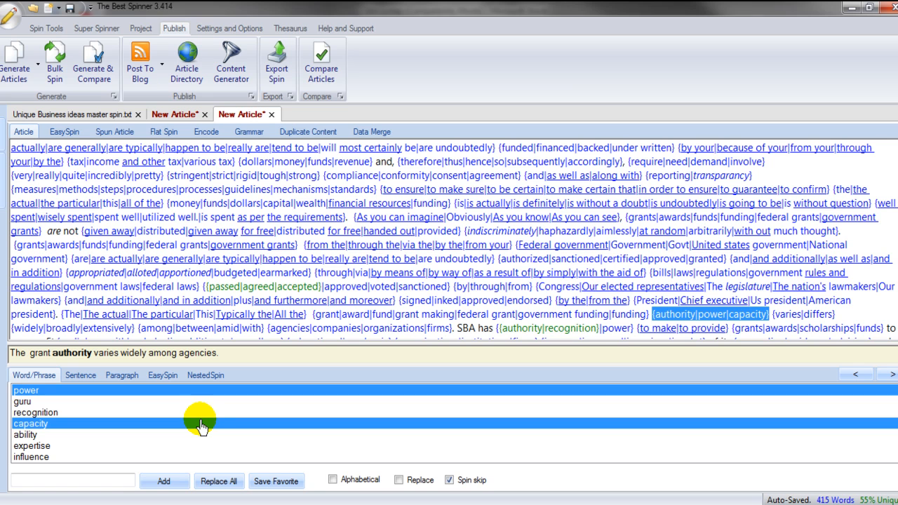
{"action": "left_click", "coordinate": [897, 458]}
{"action": "left_click", "coordinate": [39, 416]}
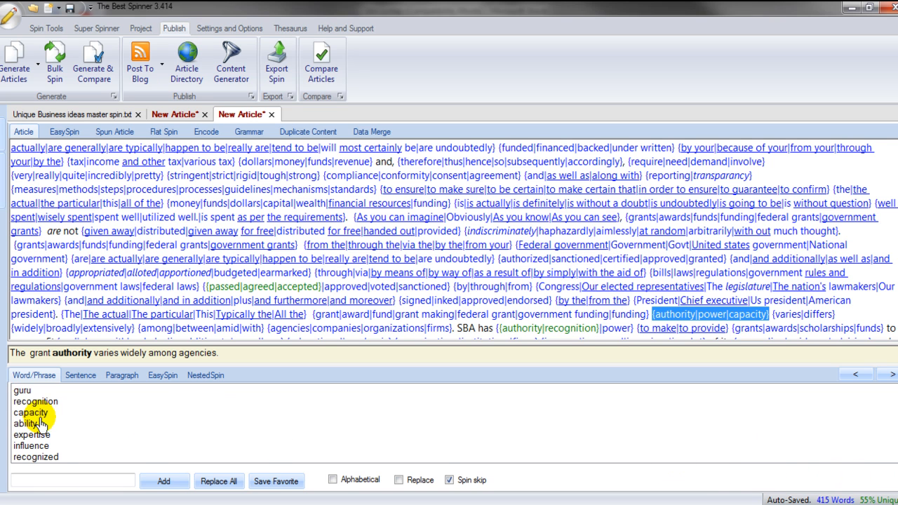
{"action": "left_click", "coordinate": [897, 457]}
{"action": "scroll", "coordinate": [454, 424], "scroll_direction": "down", "scroll_amount": 2}
{"action": "scroll", "coordinate": [453, 424], "scroll_direction": "down", "scroll_amount": 2}
{"action": "scroll", "coordinate": [454, 424], "scroll_direction": "down", "scroll_amount": 2}
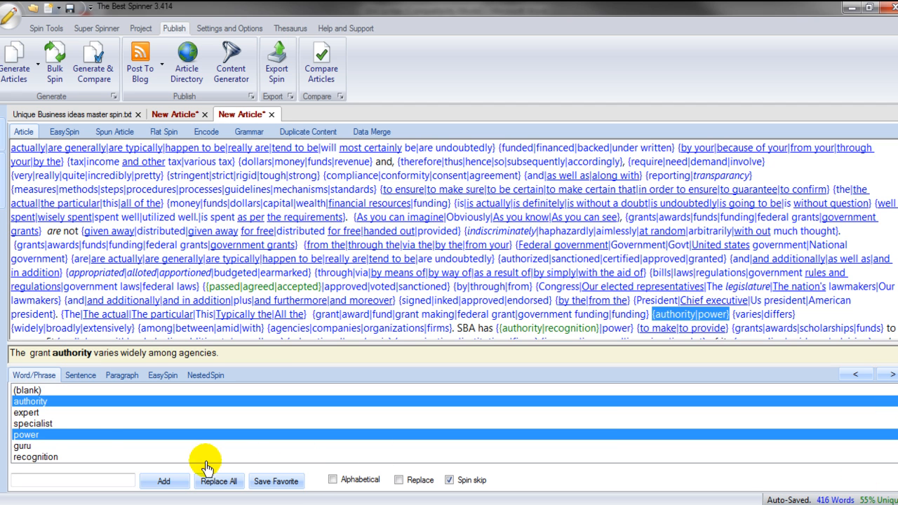
Replace power in the "authority" spin group with the custom synonym power to approve
{"action": "left_click", "coordinate": [69, 435]}
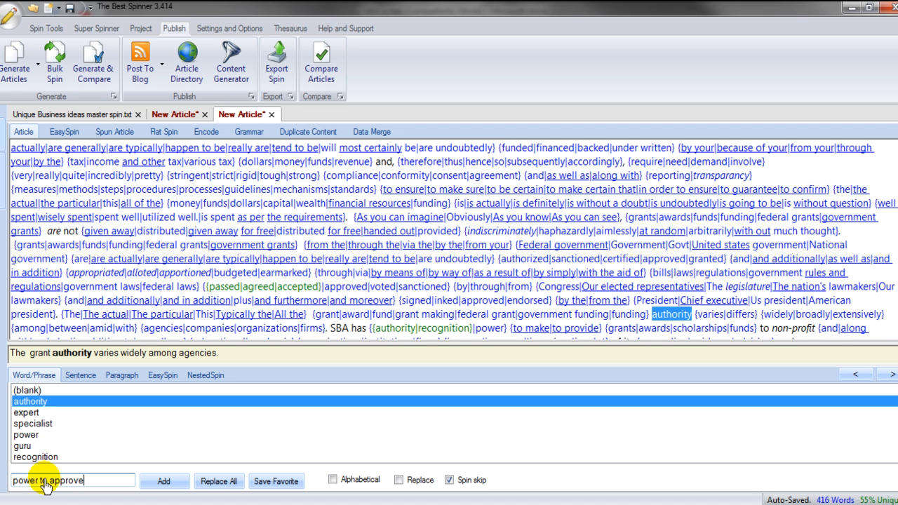
{"action": "key", "text": "Return"}
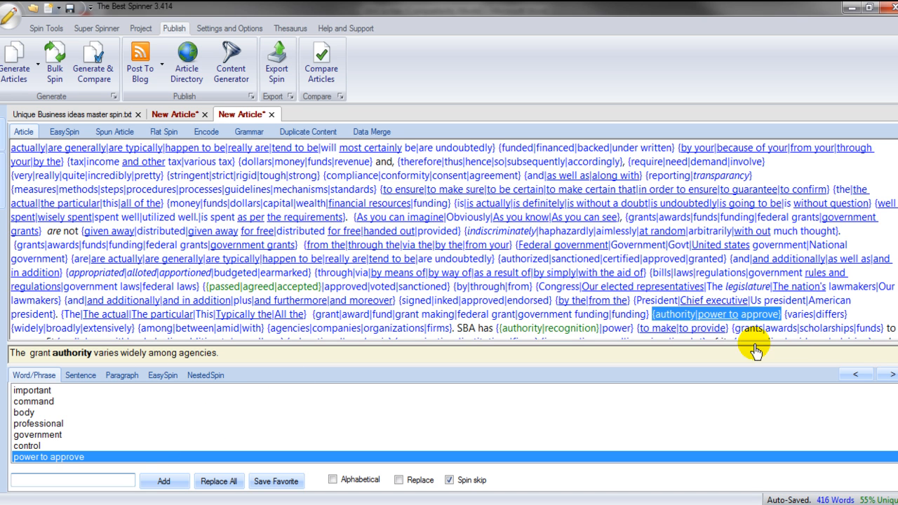
Extend the "varies" spin group with the suggested synonyms may differ, can vary and ranges
{"action": "left_click", "coordinate": [891, 375]}
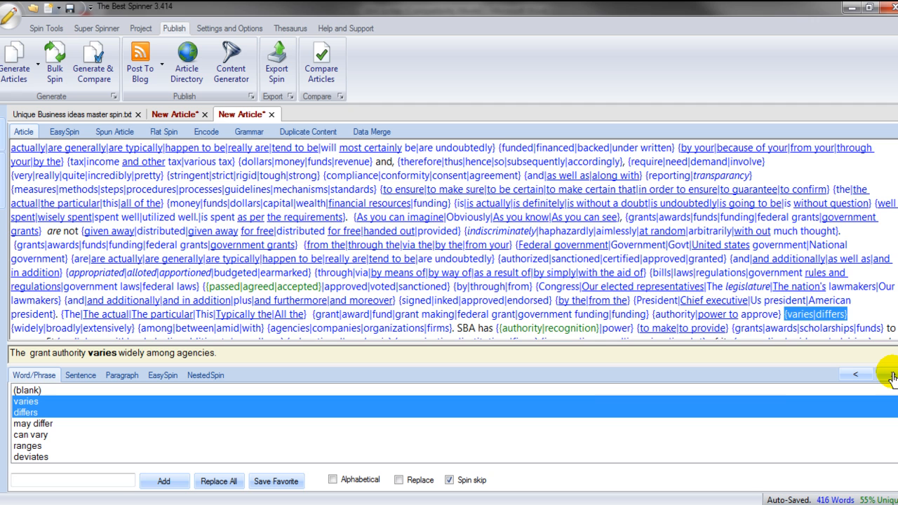
{"action": "left_click", "coordinate": [74, 424]}
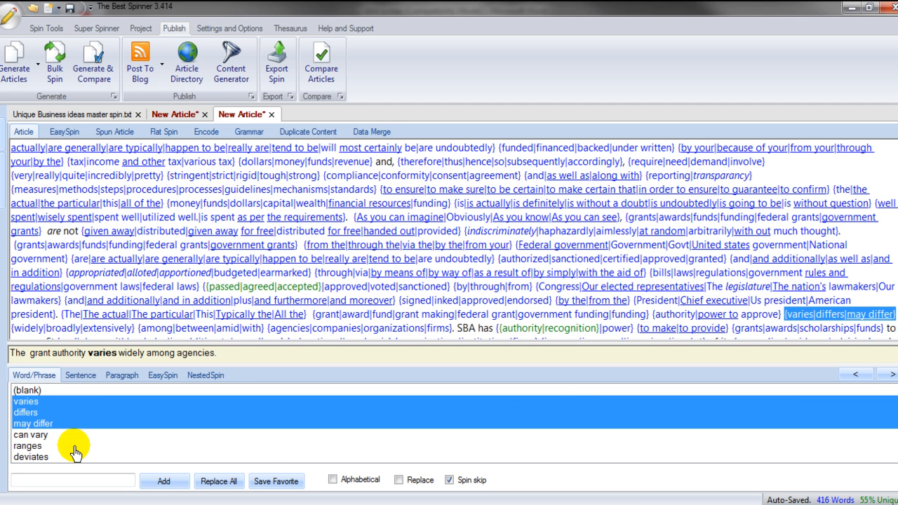
{"action": "left_click", "coordinate": [63, 436]}
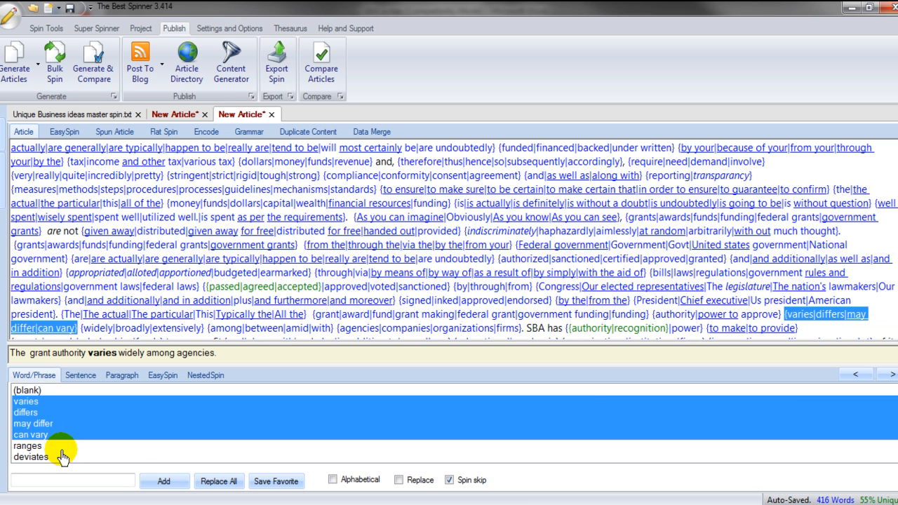
{"action": "left_click", "coordinate": [55, 445]}
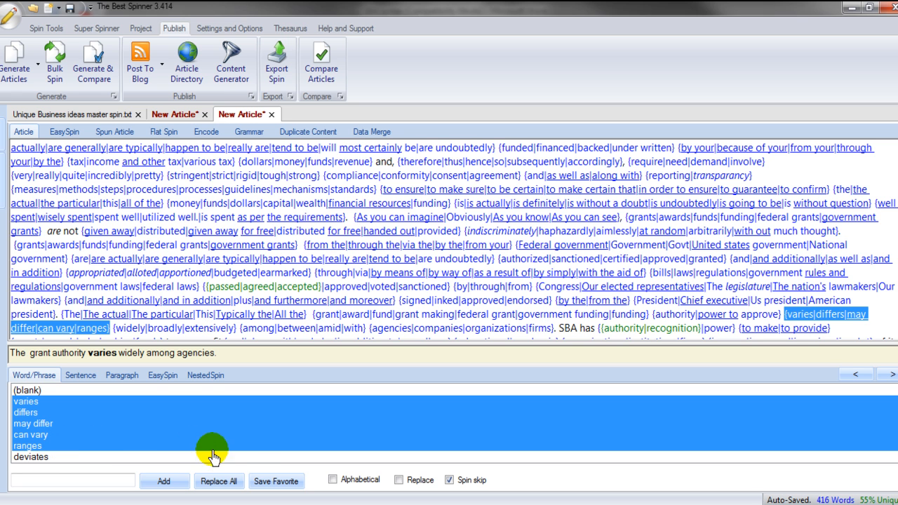
Extend the "widely" spin group with the suggested synonyms greatly and largely
{"action": "left_click", "coordinate": [893, 376]}
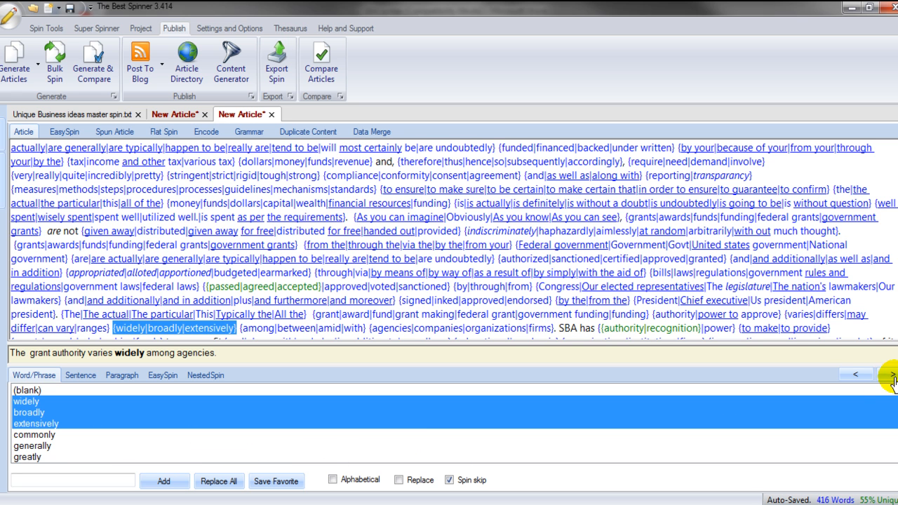
{"action": "left_click", "coordinate": [31, 457]}
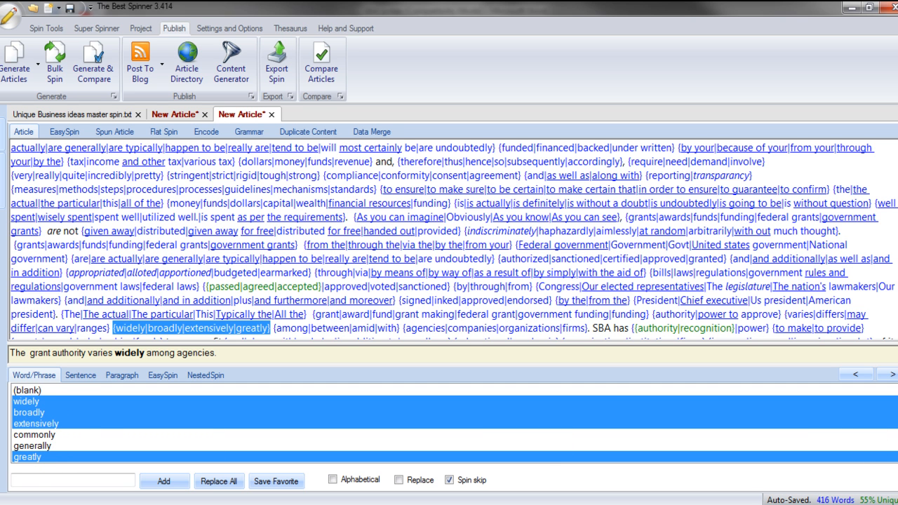
{"action": "scroll", "coordinate": [566, 436], "scroll_direction": "down", "scroll_amount": 3}
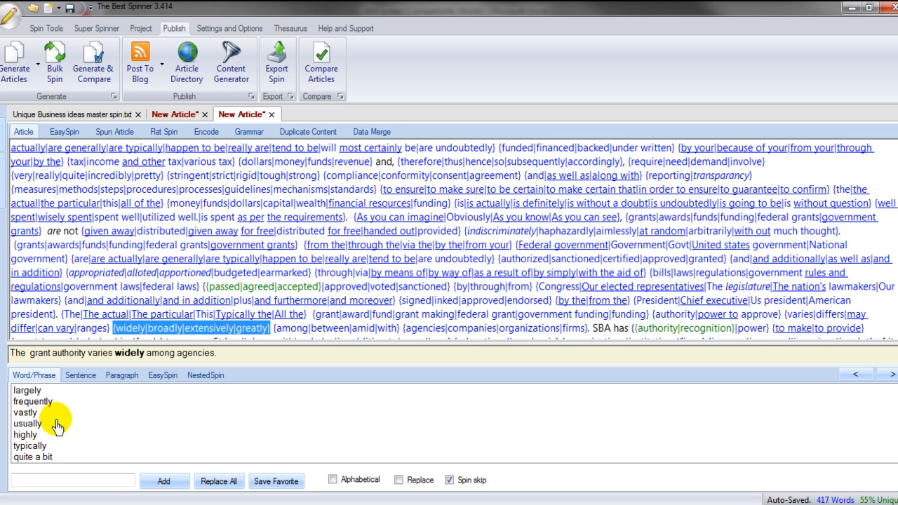
{"action": "double_click", "coordinate": [28, 391]}
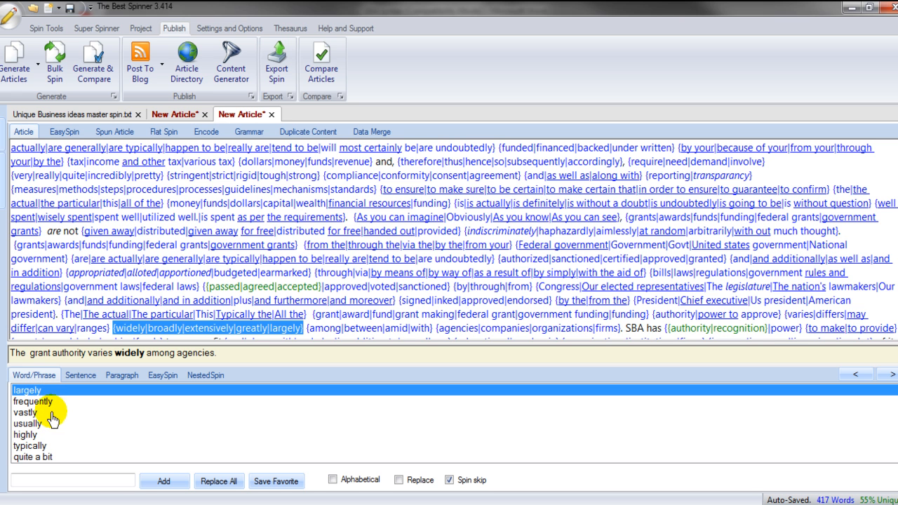
Replace "with" by "amongst" in the "among" spin group and move on to the "agencies" group
{"action": "left_click", "coordinate": [891, 375]}
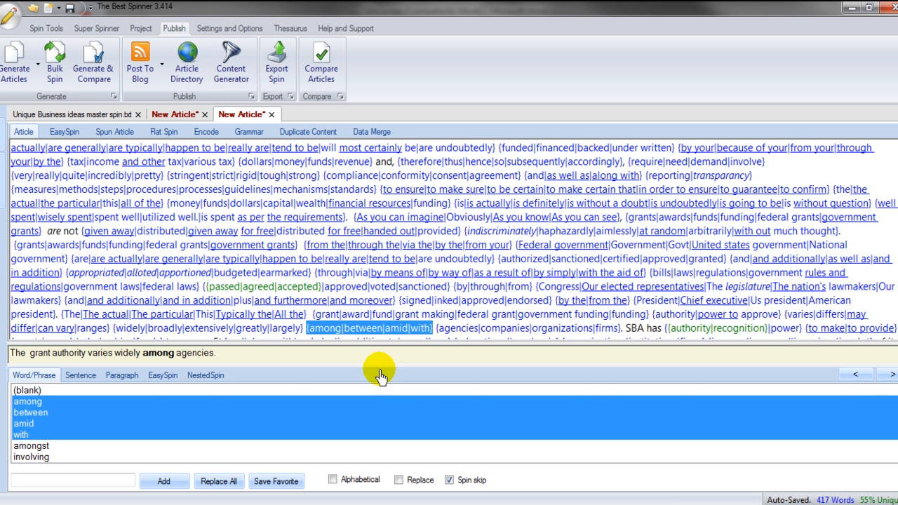
{"action": "left_click", "coordinate": [35, 435]}
{"action": "left_click", "coordinate": [39, 446]}
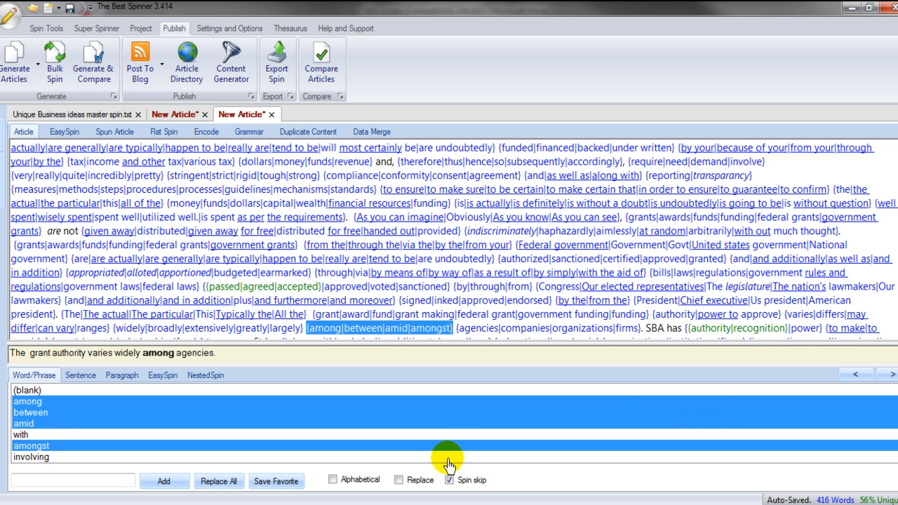
{"action": "scroll", "coordinate": [449, 421], "scroll_direction": "down", "scroll_amount": 3}
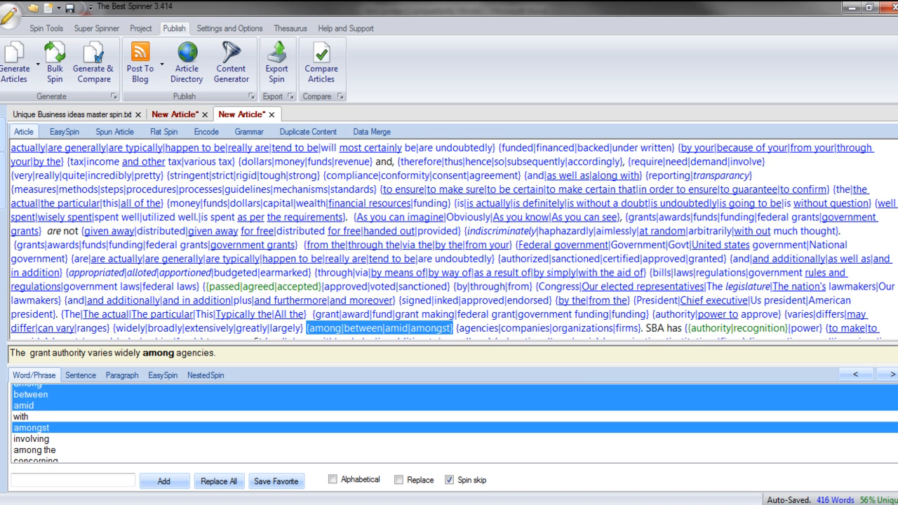
{"action": "scroll", "coordinate": [449, 421], "scroll_direction": "down", "scroll_amount": 3}
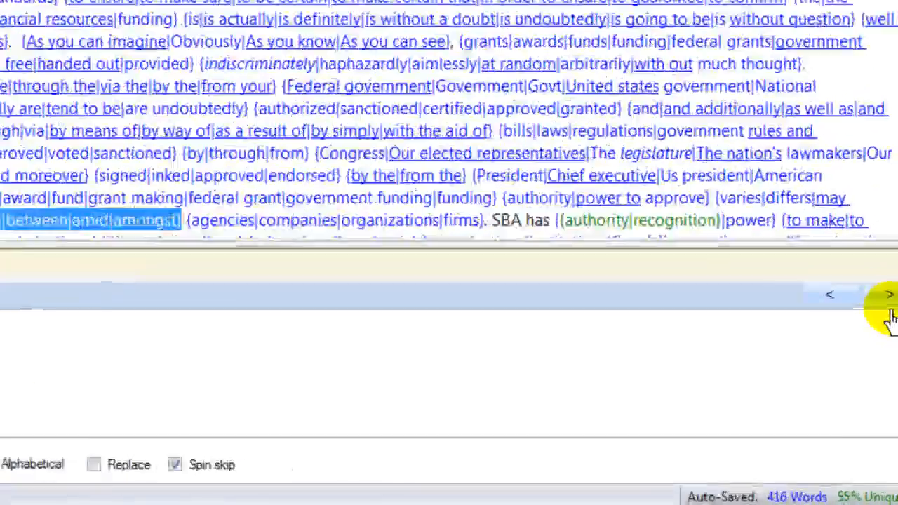
{"action": "left_click", "coordinate": [893, 375]}
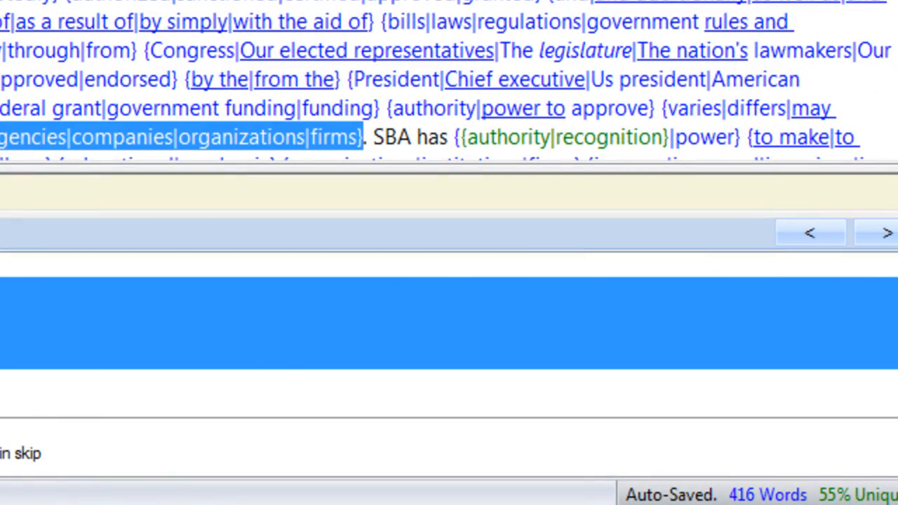
Remove companies and firms from the "agencies" spin group, and add bureaus and the custom synonym government institutions
{"action": "left_click", "coordinate": [120, 313], "text": "ctrl"}
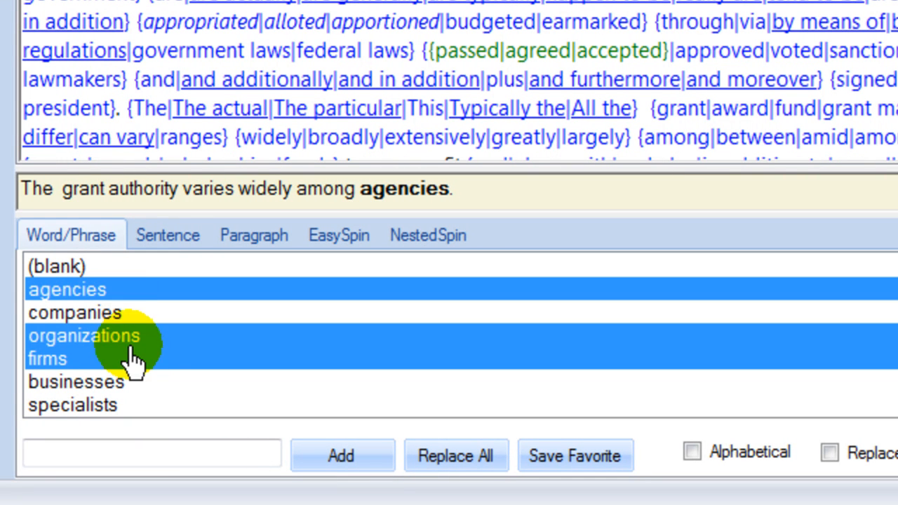
{"action": "left_click", "coordinate": [85, 359], "text": "ctrl"}
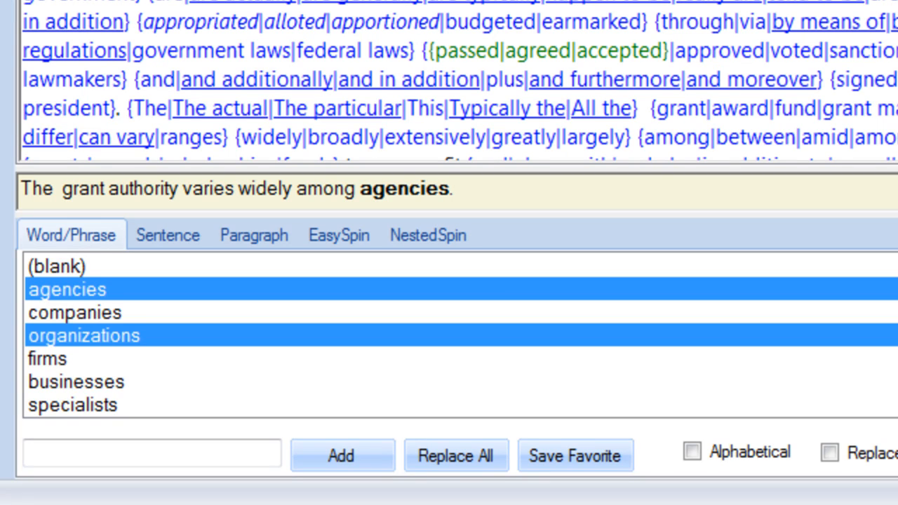
{"action": "scroll", "coordinate": [462, 335], "scroll_direction": "down", "scroll_amount": 4}
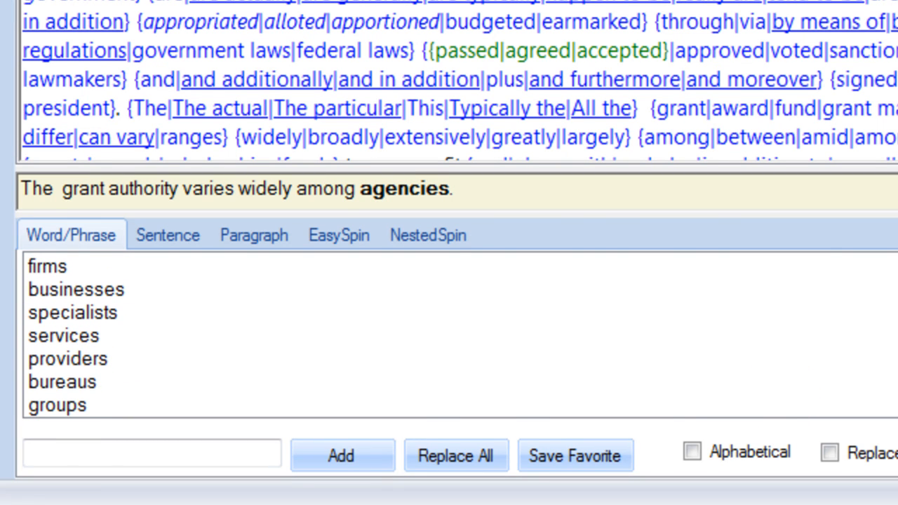
{"action": "left_click", "coordinate": [70, 384]}
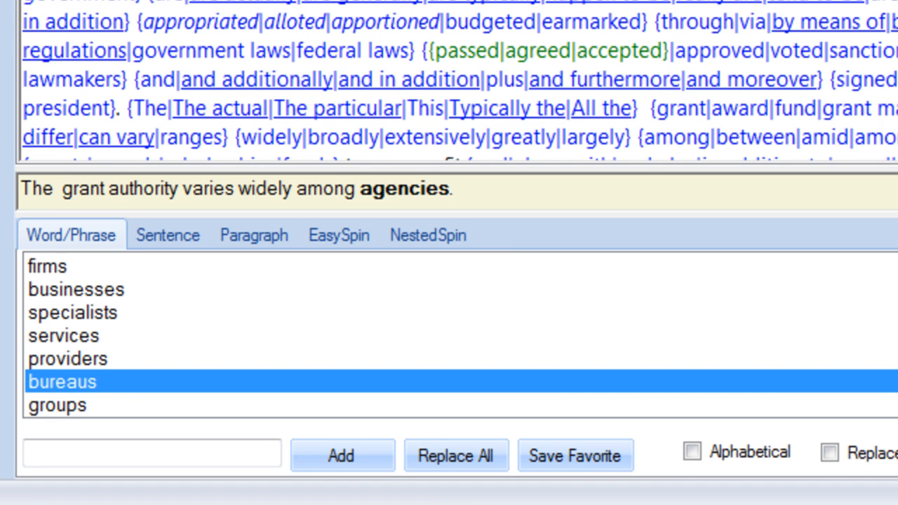
{"action": "scroll", "coordinate": [461, 335], "scroll_direction": "down", "scroll_amount": 3}
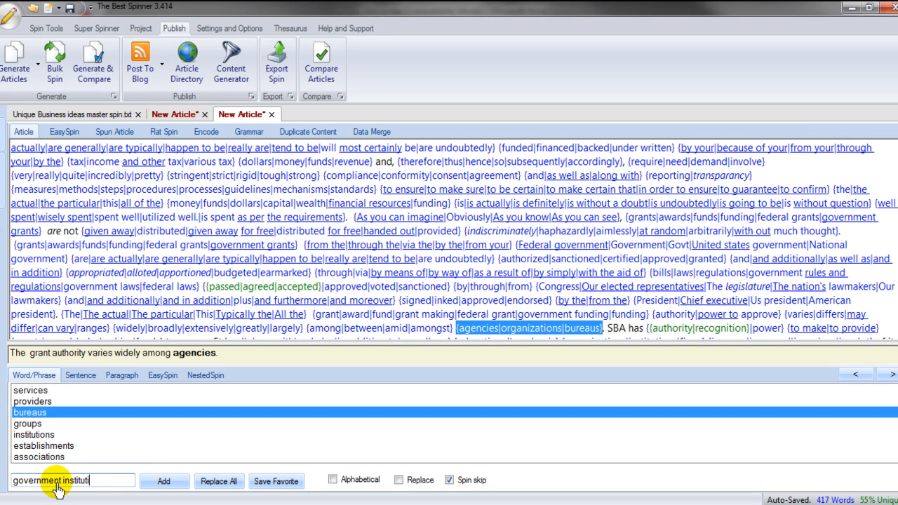
{"action": "key", "text": "Return"}
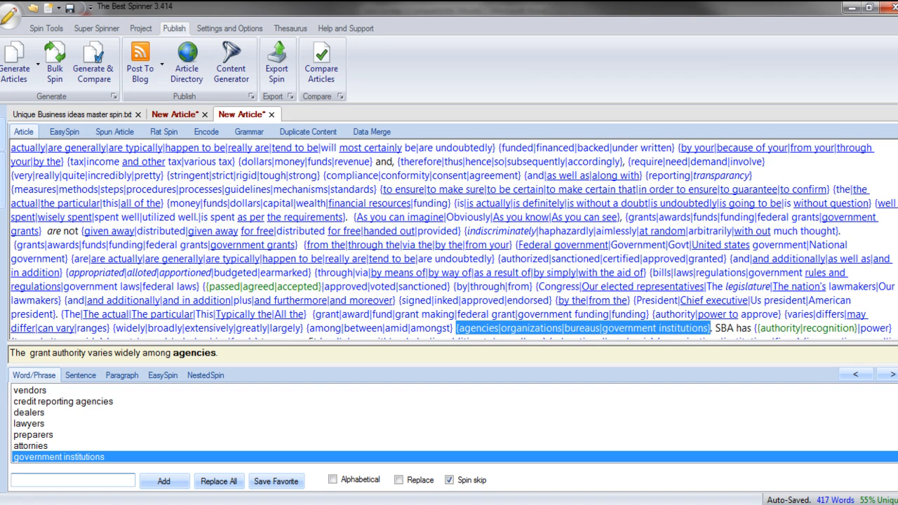
Go to the word "SBA" and spin it with the suggested synonym Small business administration
{"action": "left_click", "coordinate": [889, 374]}
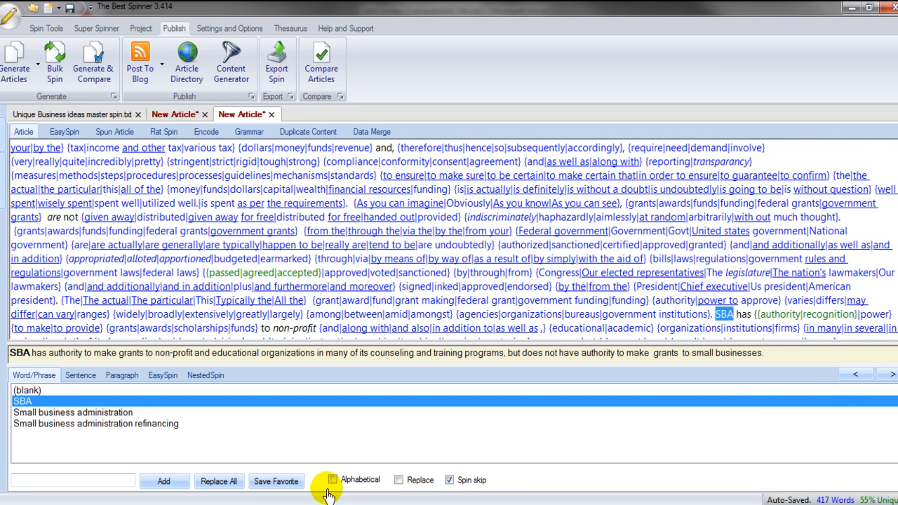
{"action": "left_click", "coordinate": [74, 414]}
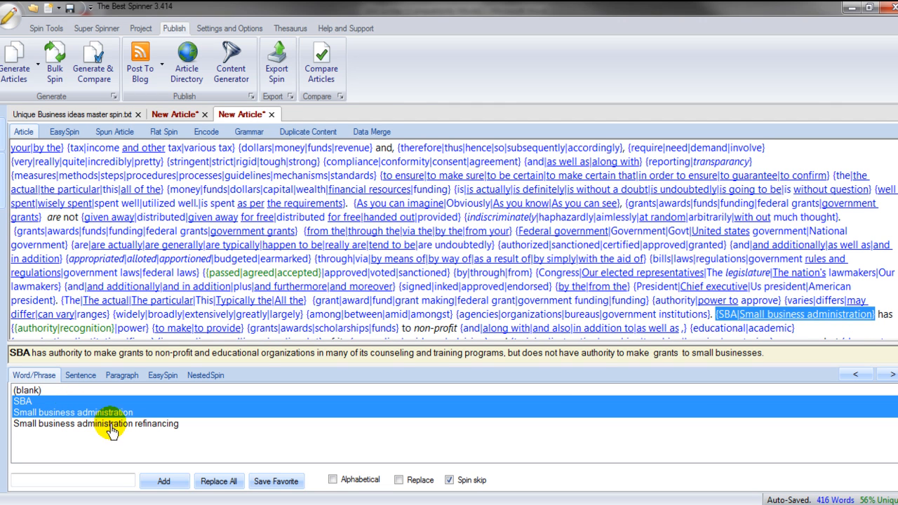
{"action": "left_click", "coordinate": [40, 482]}
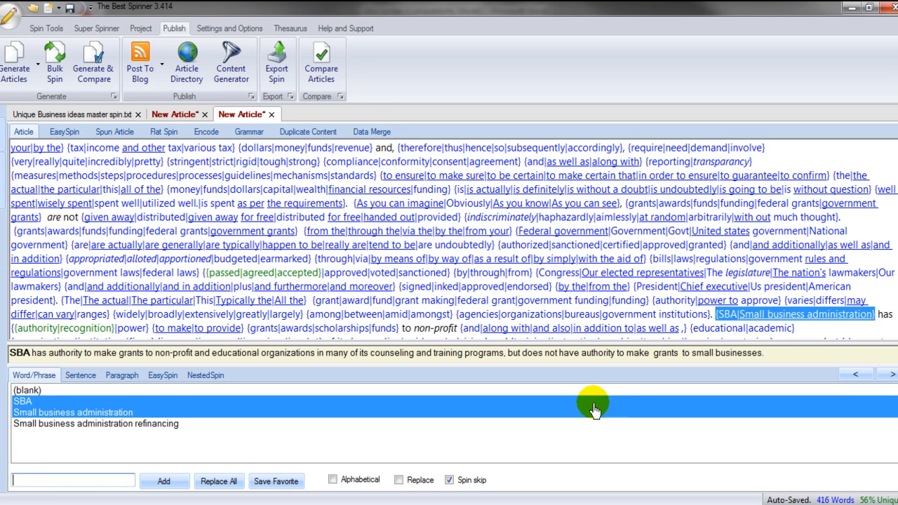
Spin the word "has" after SBA with the suggested synonyms possesses, contains, seems to have and may have
{"action": "left_click", "coordinate": [888, 376]}
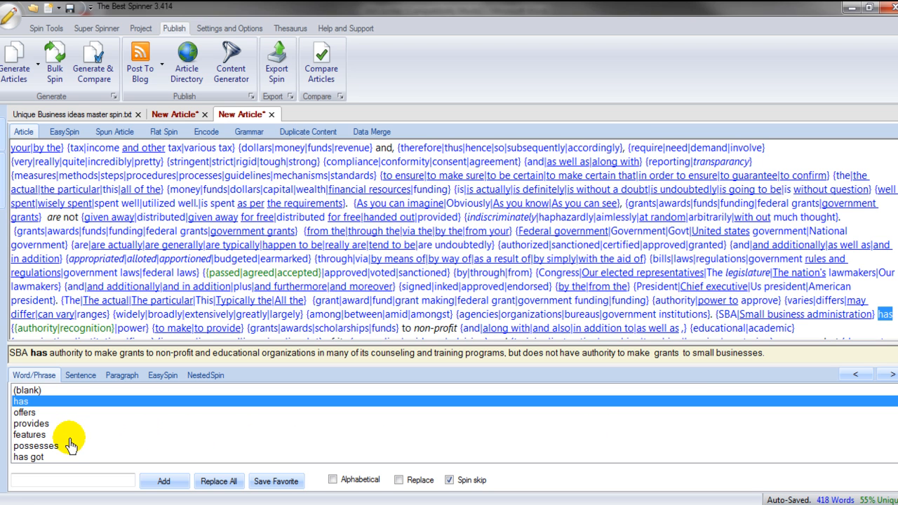
{"action": "left_click", "coordinate": [43, 446]}
{"action": "scroll", "coordinate": [449, 423], "scroll_direction": "down", "scroll_amount": 3}
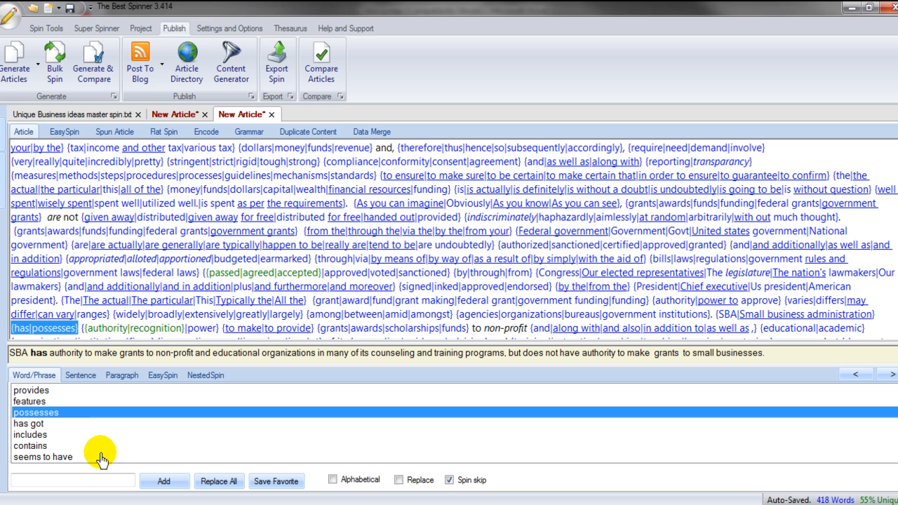
{"action": "left_click", "coordinate": [35, 447]}
{"action": "left_click", "coordinate": [48, 458]}
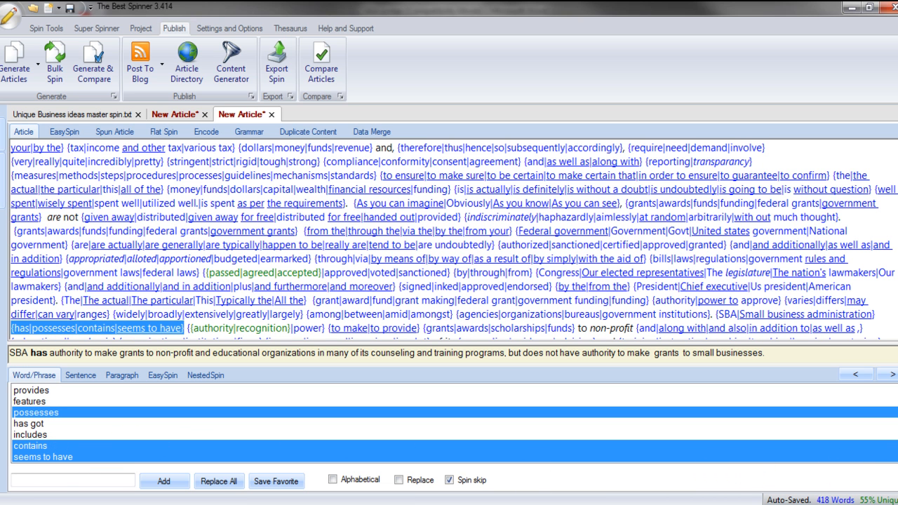
{"action": "scroll", "coordinate": [449, 423], "scroll_direction": "down", "scroll_amount": 2}
{"action": "scroll", "coordinate": [449, 424], "scroll_direction": "down", "scroll_amount": 2}
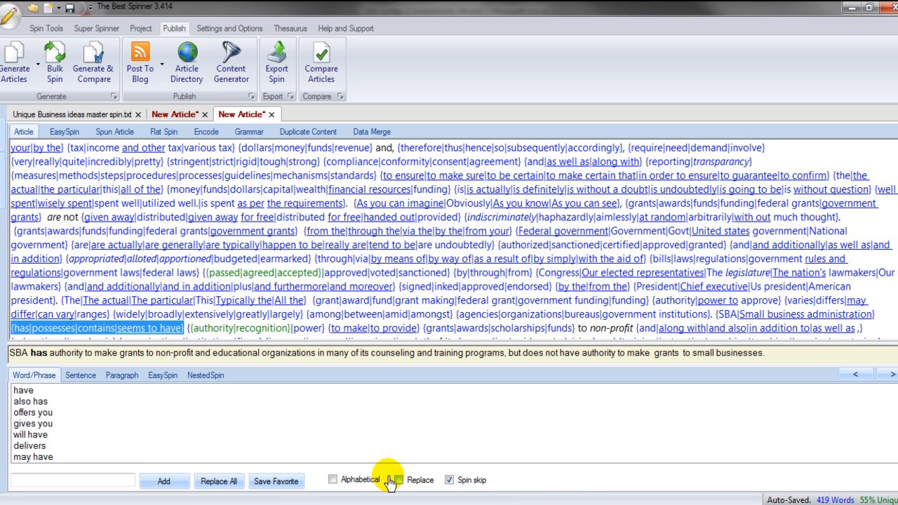
{"action": "left_click", "coordinate": [43, 457]}
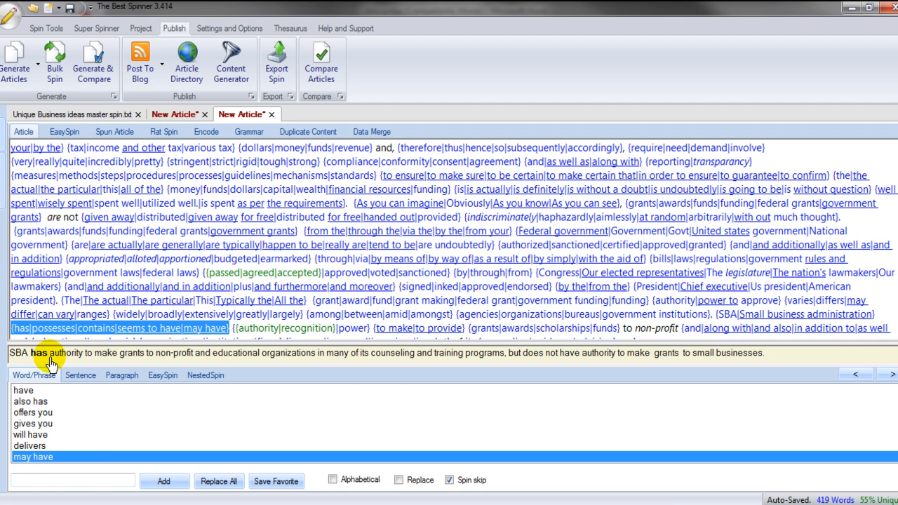
In the next "authority" spin group, replace the nested {authority|recognition} entry with the custom synonym authority, keeping power
{"action": "left_click", "coordinate": [889, 376]}
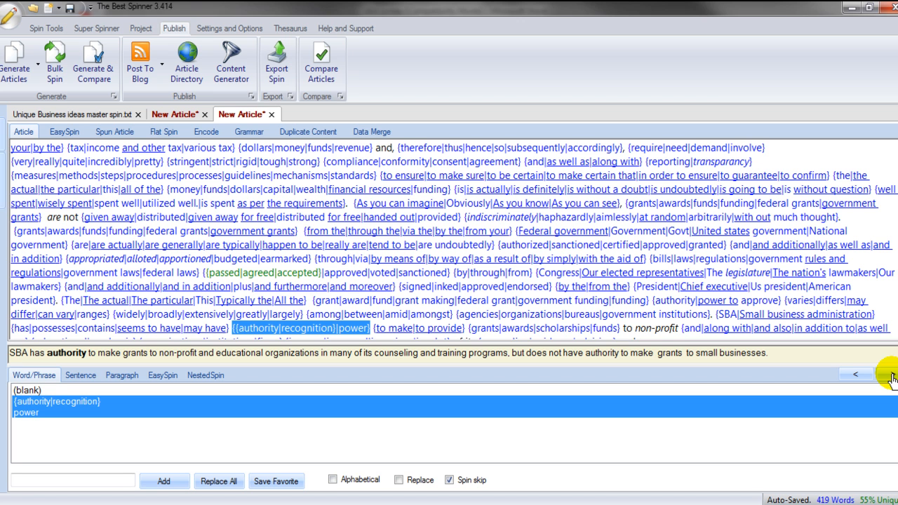
{"action": "left_click", "coordinate": [28, 413]}
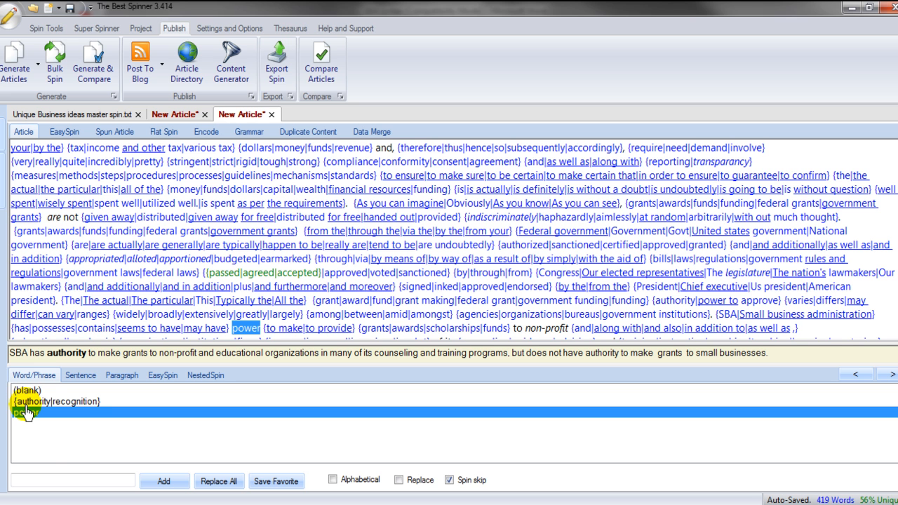
{"action": "left_click", "coordinate": [31, 483]}
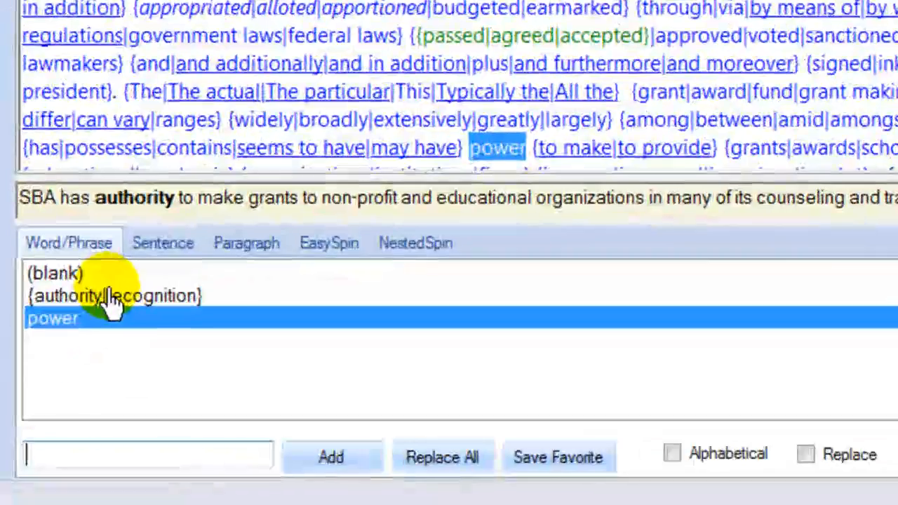
{"action": "left_click", "coordinate": [55, 402], "text": "ctrl"}
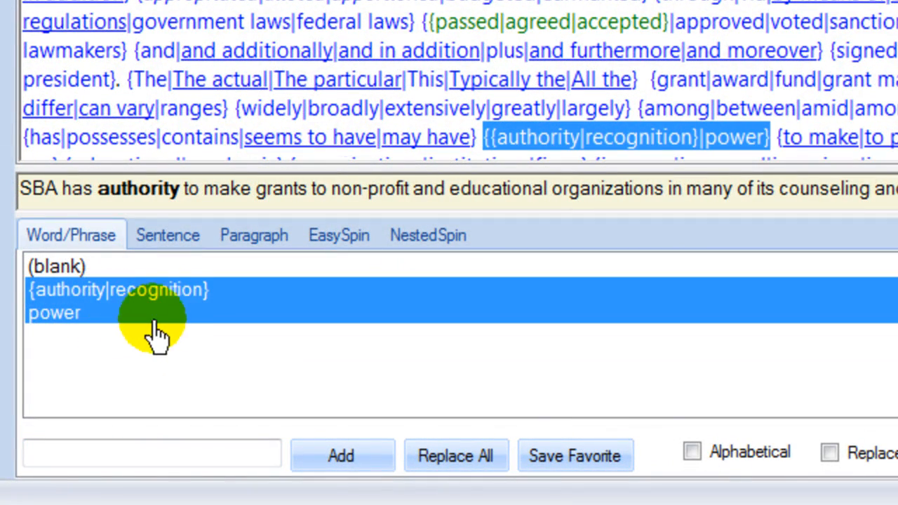
{"action": "left_click", "coordinate": [172, 298], "text": "ctrl"}
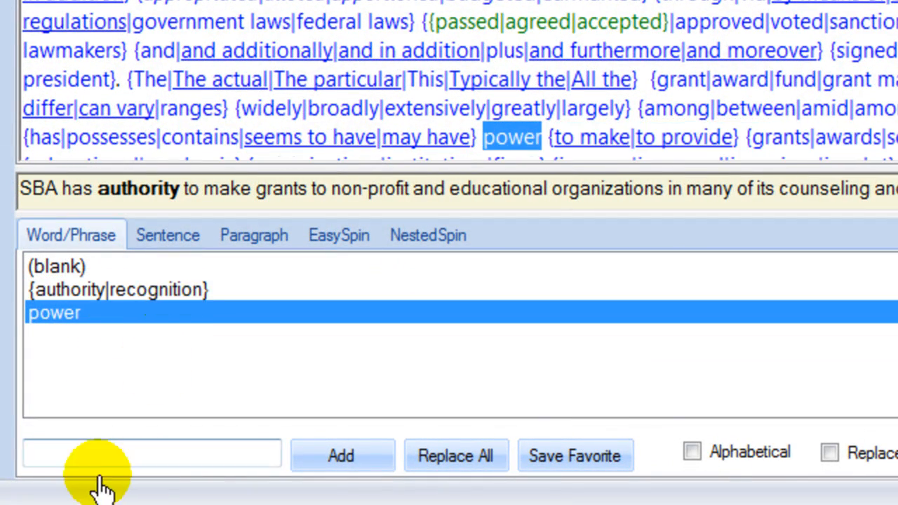
{"action": "left_click", "coordinate": [85, 462]}
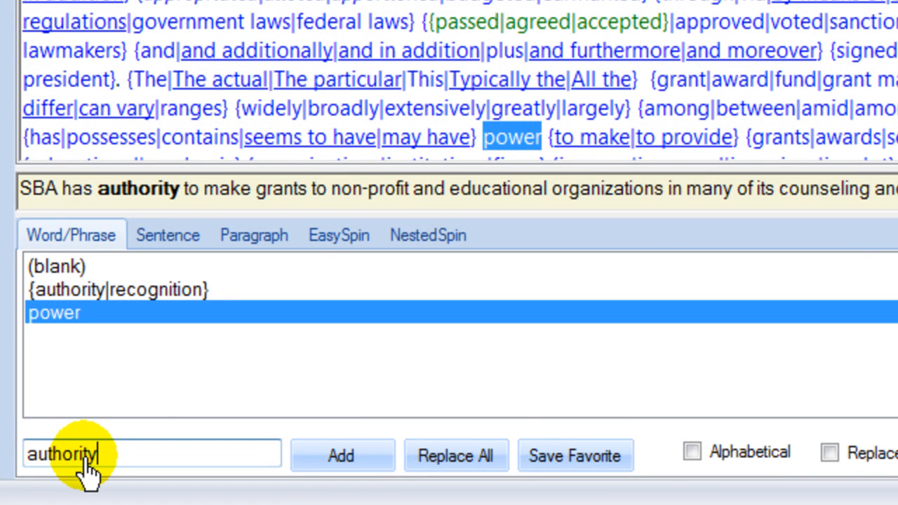
{"action": "key", "text": "Return"}
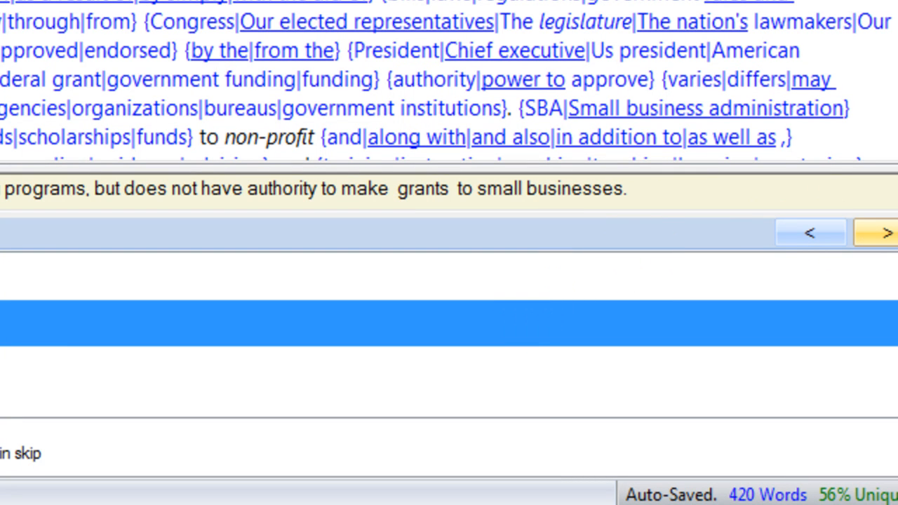
Extend the "to make" spin group with the custom synonyms to offer and to give out
{"action": "left_click", "coordinate": [880, 237]}
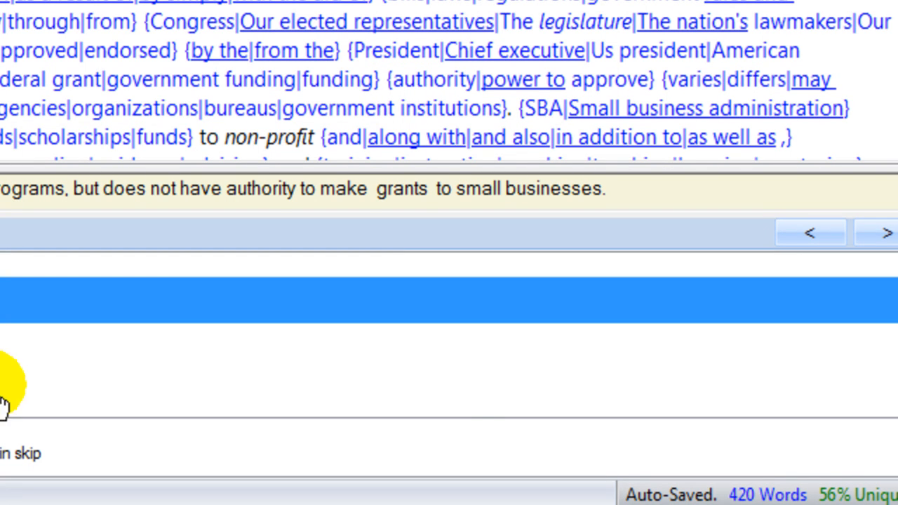
{"action": "scroll", "coordinate": [449, 336], "scroll_direction": "down", "scroll_amount": 1}
{"action": "scroll", "coordinate": [449, 336], "scroll_direction": "down", "scroll_amount": 3}
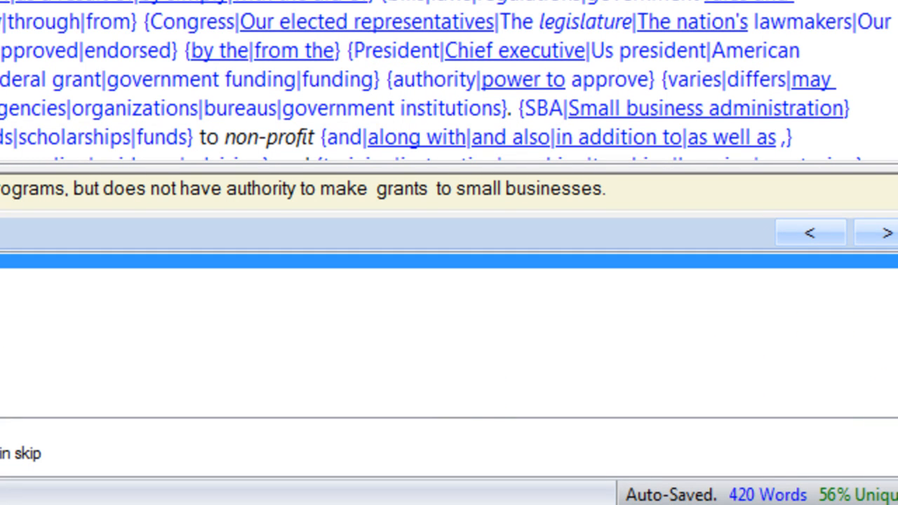
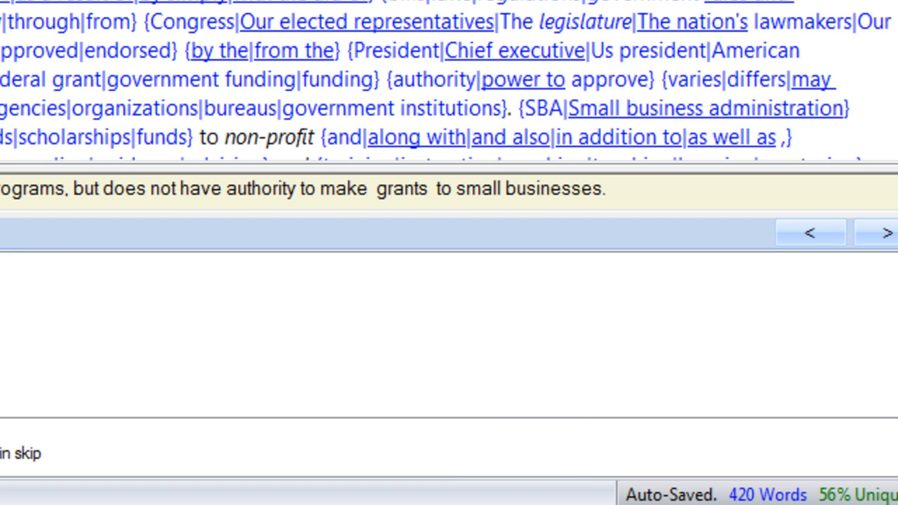
{"action": "type", "text": "to offer"}
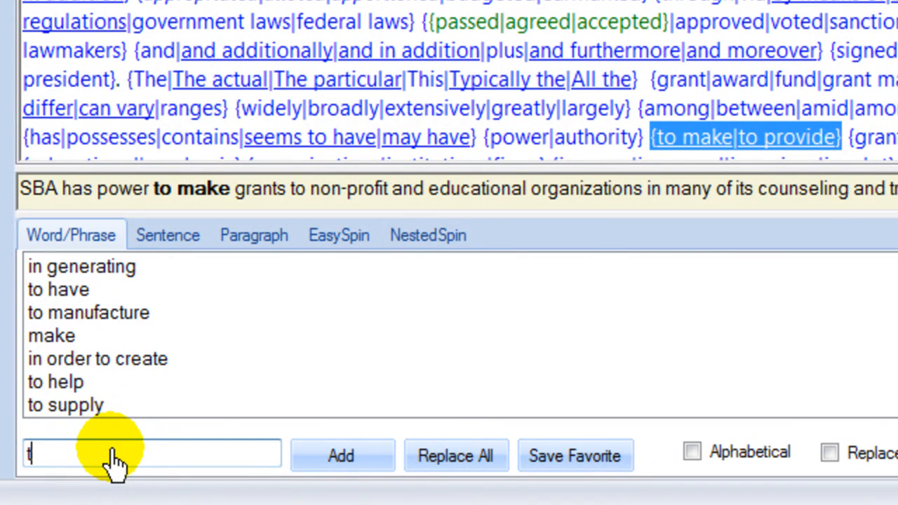
{"action": "key", "text": "Return"}
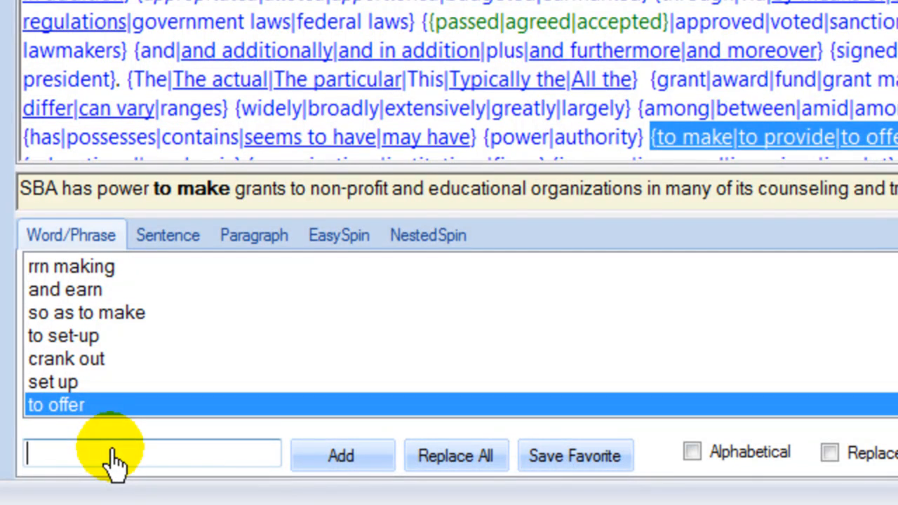
{"action": "type", "text": "to give out"}
{"action": "key", "text": "Return"}
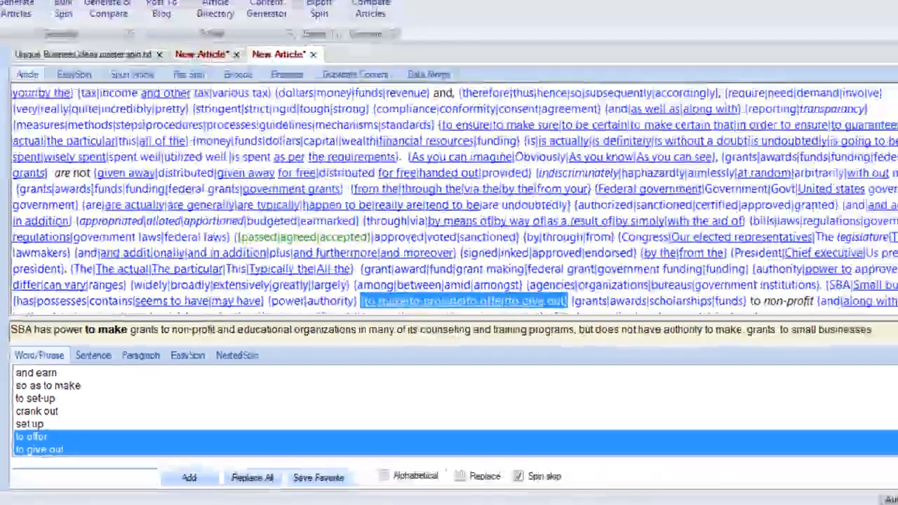
In the next "grants" spin group, remove scholarships, add funding, federal grants and government grants, and move on to the word "to"
{"action": "left_click", "coordinate": [890, 378]}
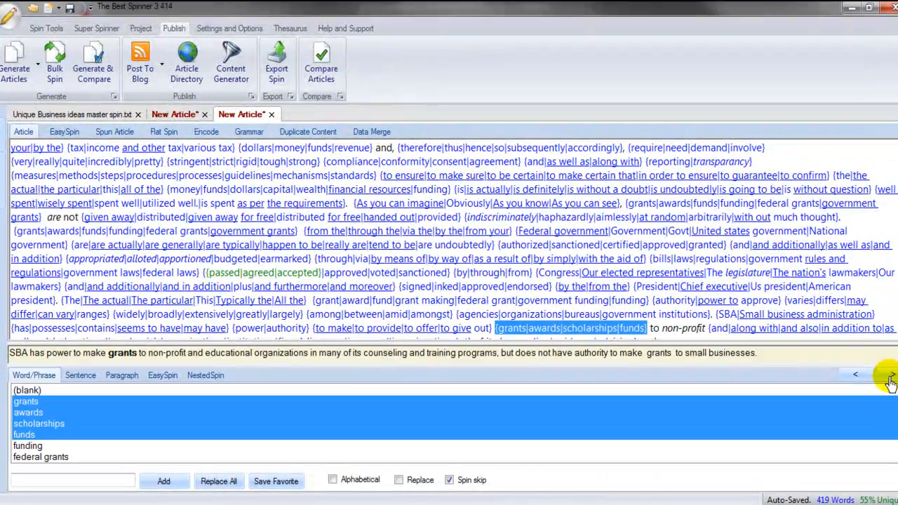
{"action": "left_click", "coordinate": [53, 424]}
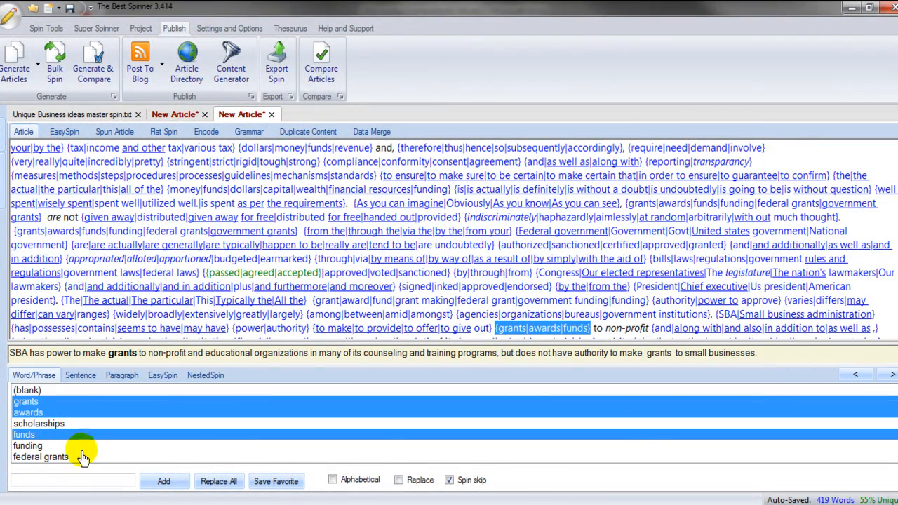
{"action": "left_click", "coordinate": [59, 446]}
{"action": "left_click", "coordinate": [68, 457]}
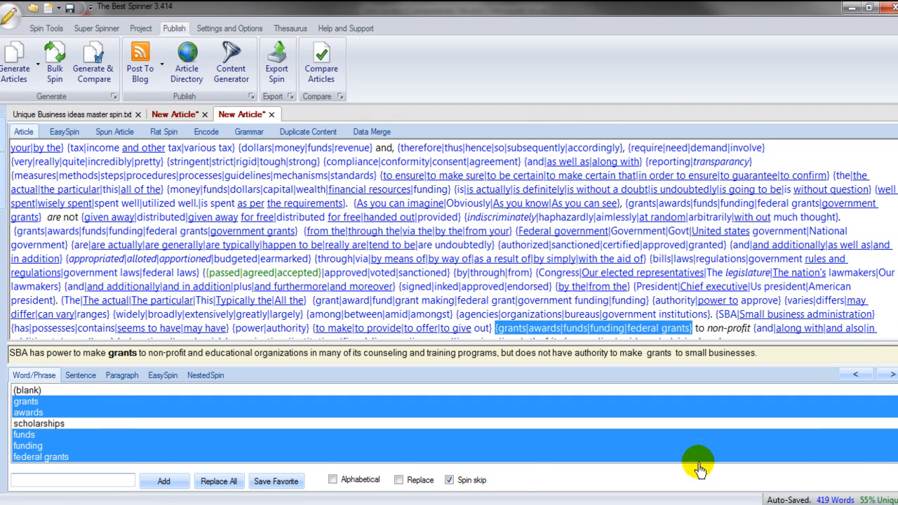
{"action": "scroll", "coordinate": [454, 424], "scroll_direction": "down", "scroll_amount": 1}
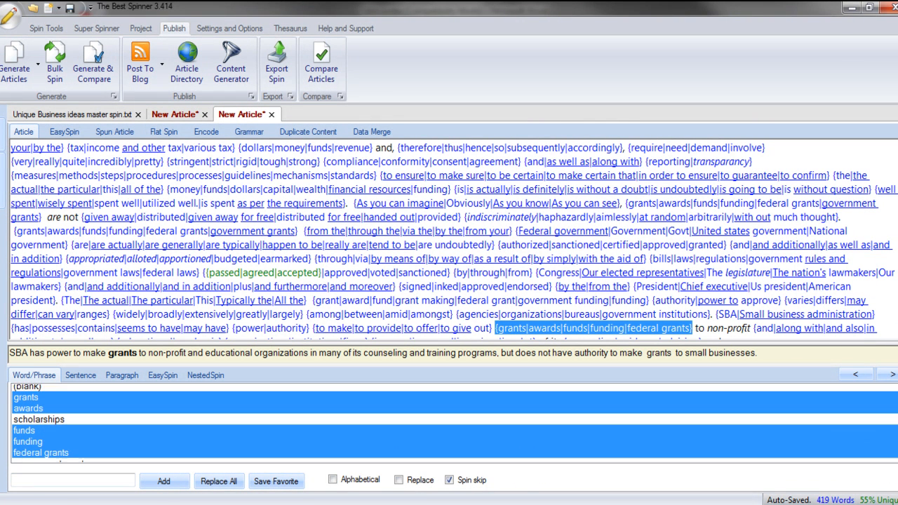
{"action": "scroll", "coordinate": [449, 421], "scroll_direction": "down", "scroll_amount": 3}
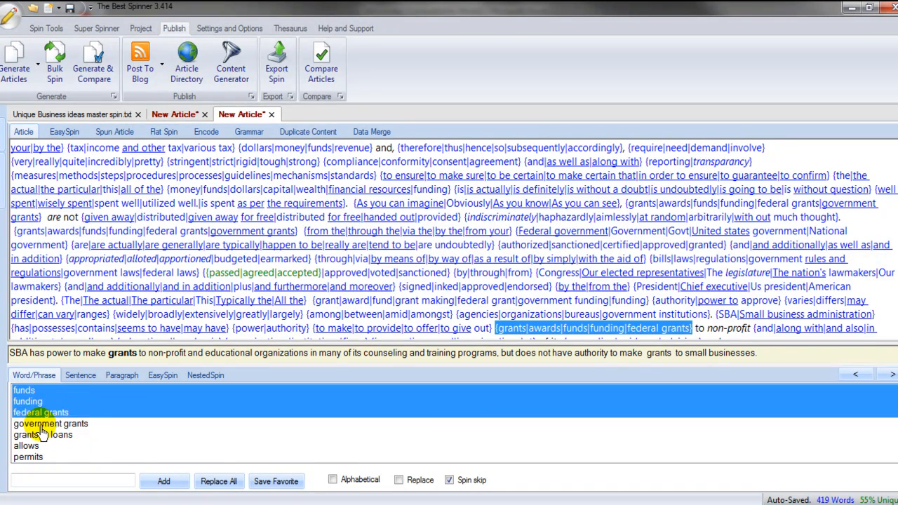
{"action": "left_click", "coordinate": [41, 425]}
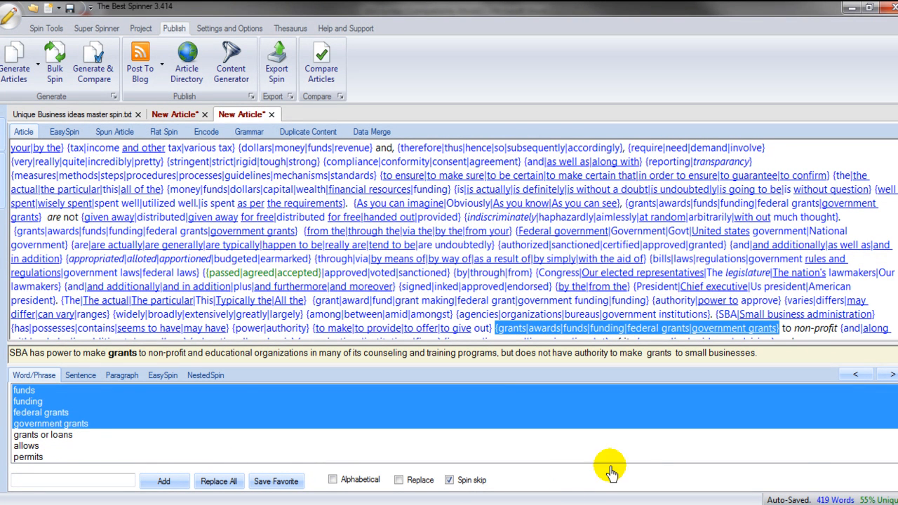
{"action": "scroll", "coordinate": [449, 425], "scroll_direction": "down", "scroll_amount": 2}
{"action": "scroll", "coordinate": [450, 424], "scroll_direction": "down", "scroll_amount": 1}
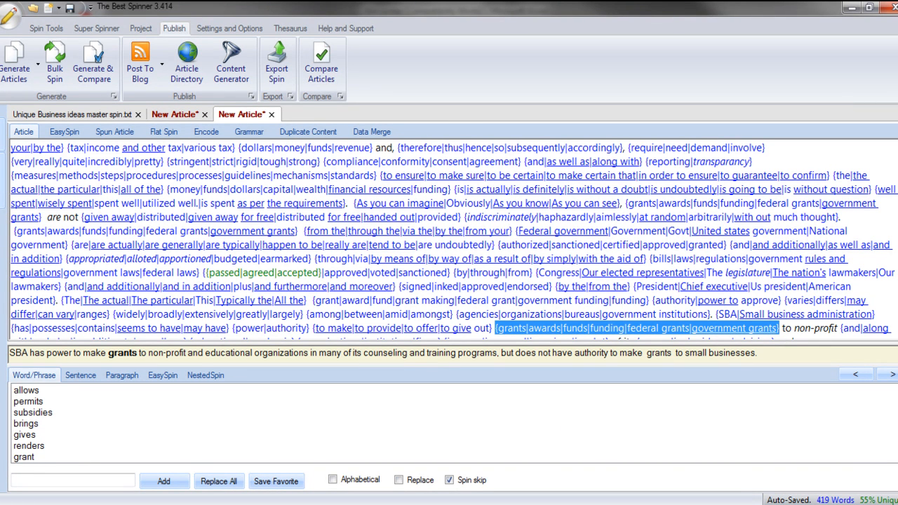
{"action": "left_click", "coordinate": [890, 377]}
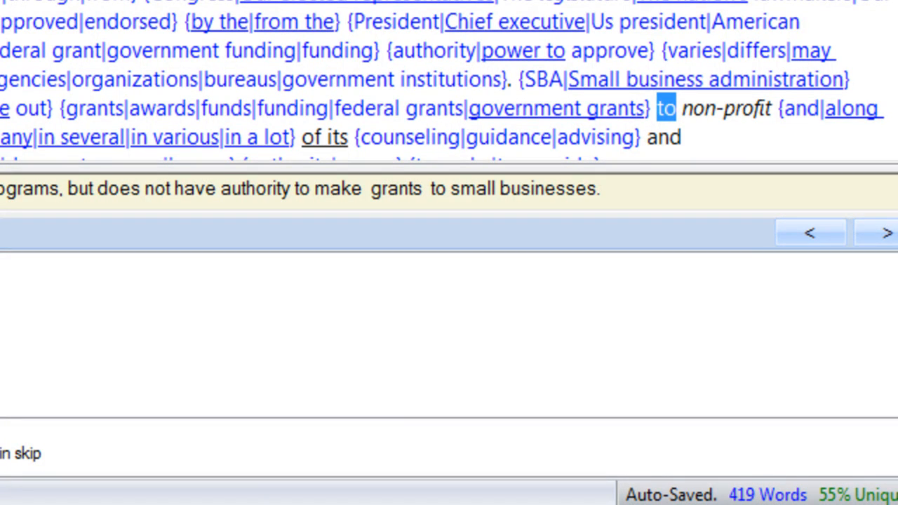
Spin the word "non-profit" with the custom synonyms non-profit organizations and non-profits
{"action": "left_click", "coordinate": [882, 238]}
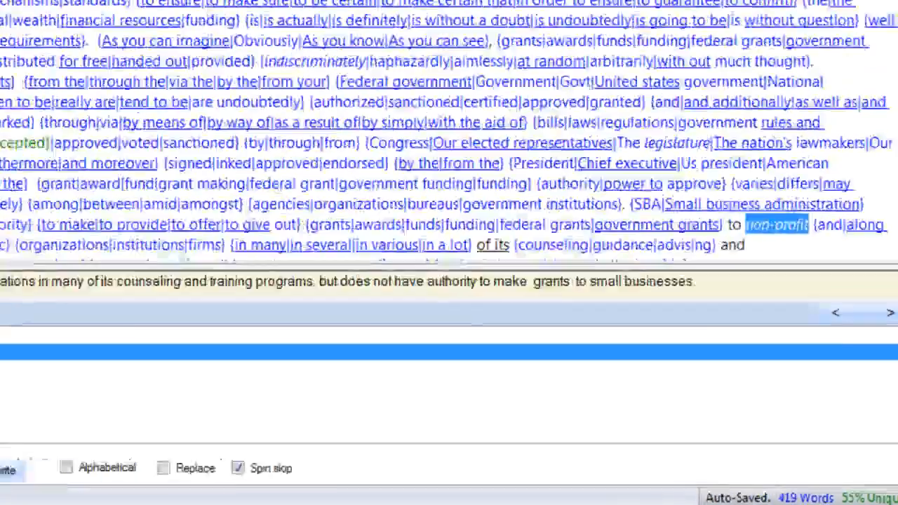
{"action": "left_click", "coordinate": [57, 482]}
{"action": "type", "text": "non"}
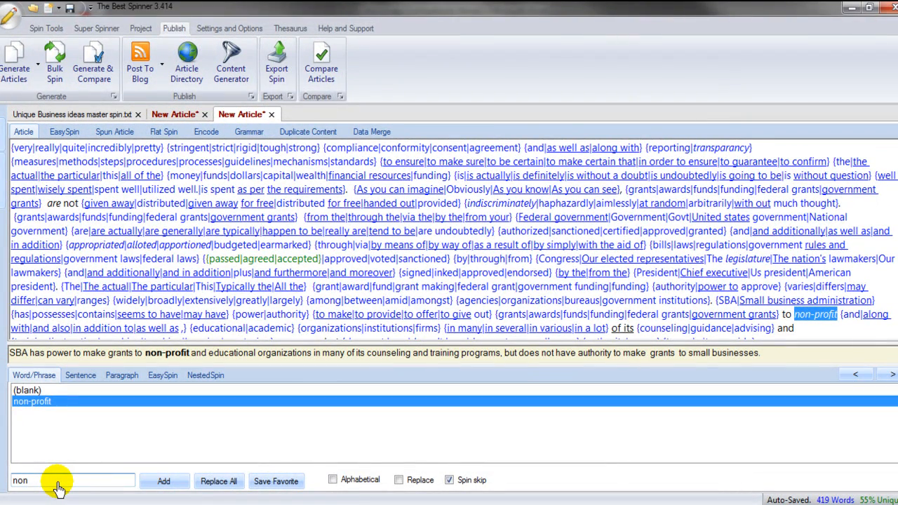
{"action": "type", "text": "-"}
{"action": "type", "text": "profit organizations"}
{"action": "key", "text": "Return"}
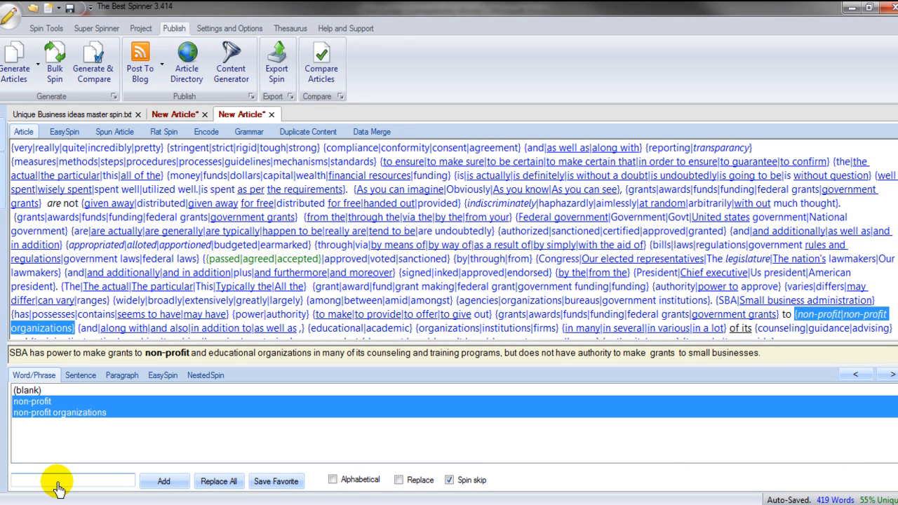
{"action": "type", "text": "non"}
{"action": "type", "text": "-="}
{"action": "type", "text": "p"}
{"action": "type", "text": "rof"}
{"action": "type", "text": "its"}
{"action": "key", "text": "Return"}
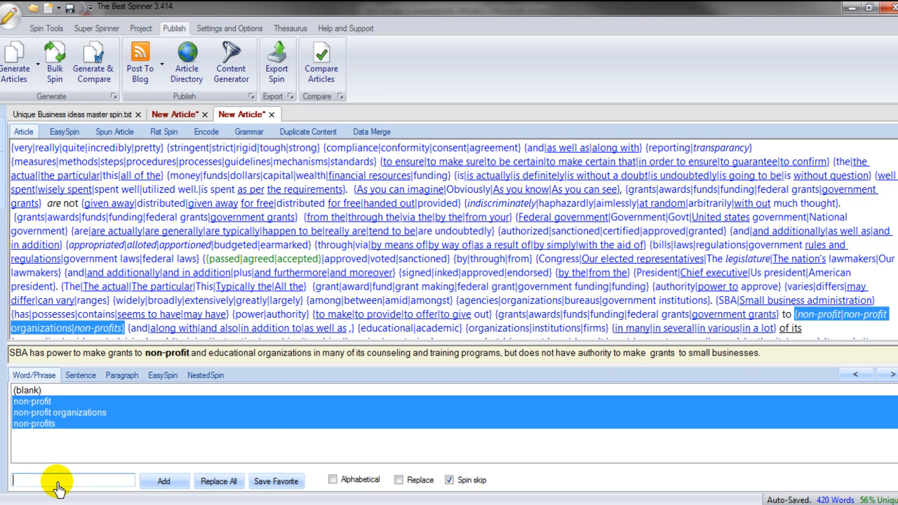
Add the suggested synonym "and additionally" to the "and" spin group after non-profit, and move on to the "educational" group
{"action": "left_click", "coordinate": [890, 379]}
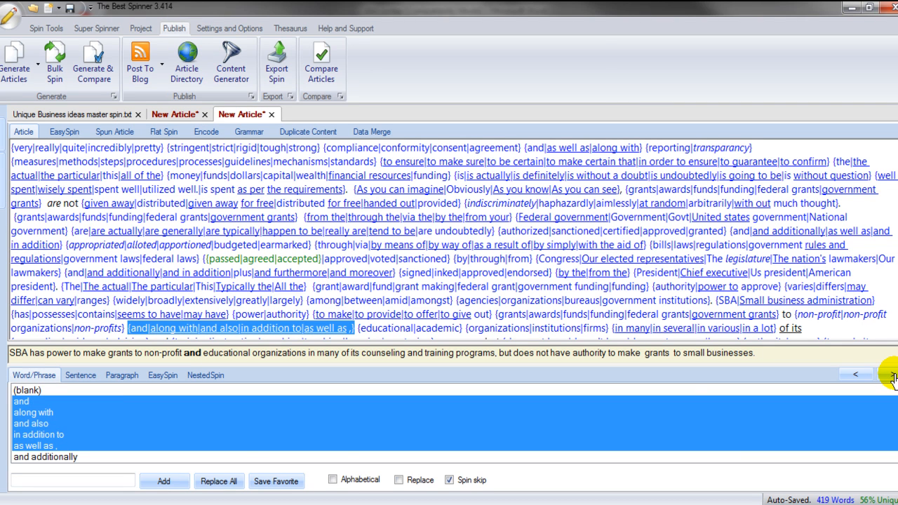
{"action": "left_click", "coordinate": [40, 457]}
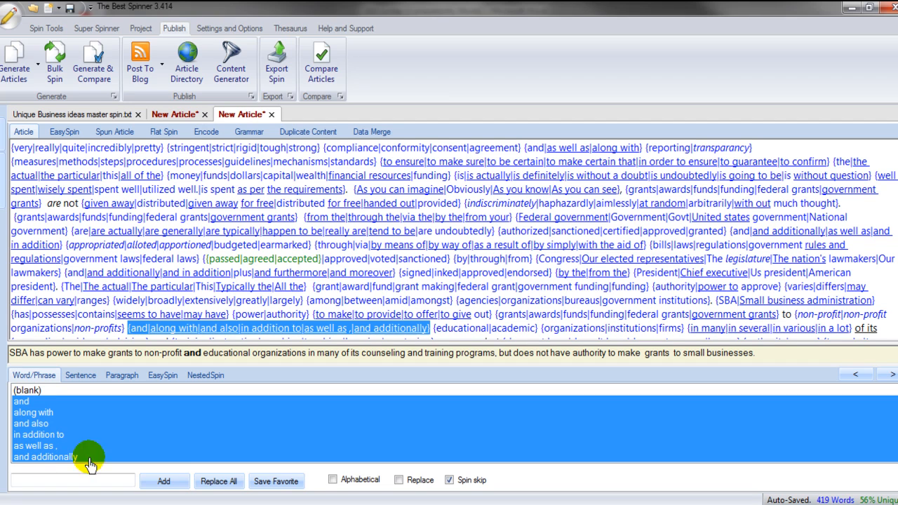
{"action": "left_click", "coordinate": [891, 375]}
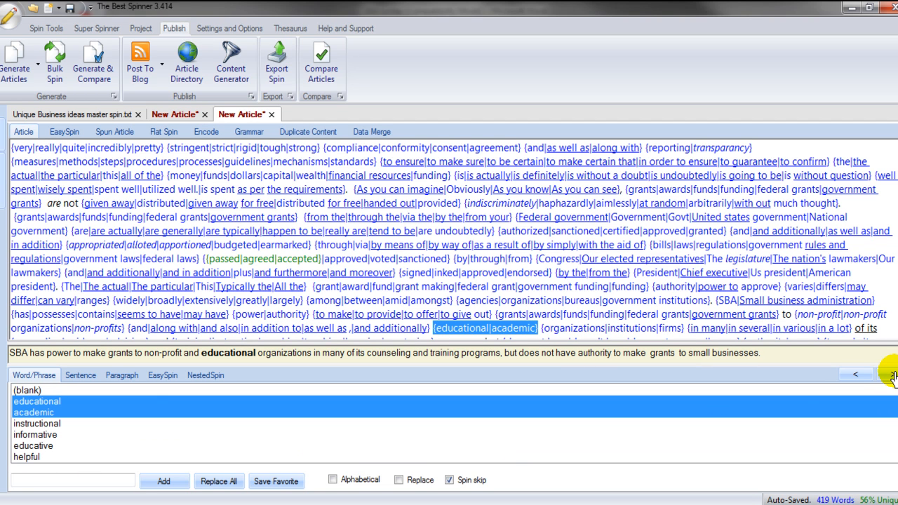
Extend the "educational" spin group with the suggested synonyms educative and learning
{"action": "left_click", "coordinate": [46, 448]}
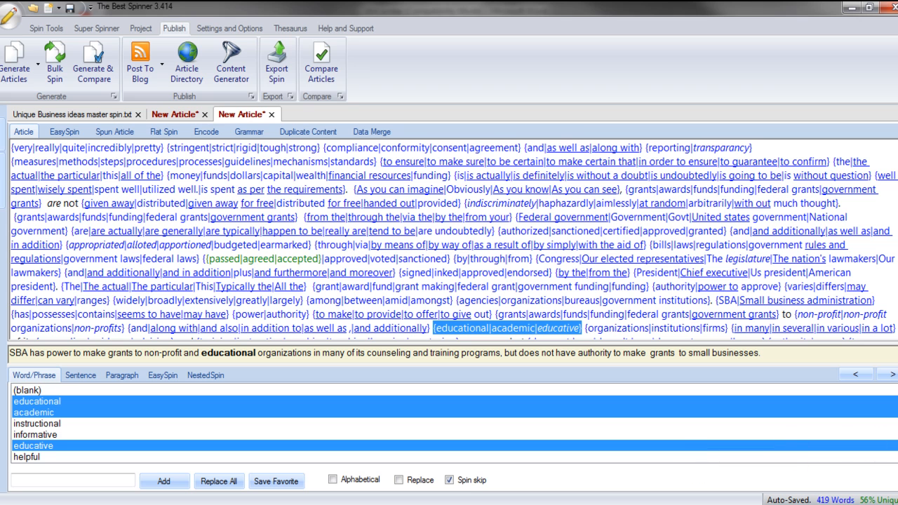
{"action": "scroll", "coordinate": [449, 423], "scroll_direction": "down", "scroll_amount": 6}
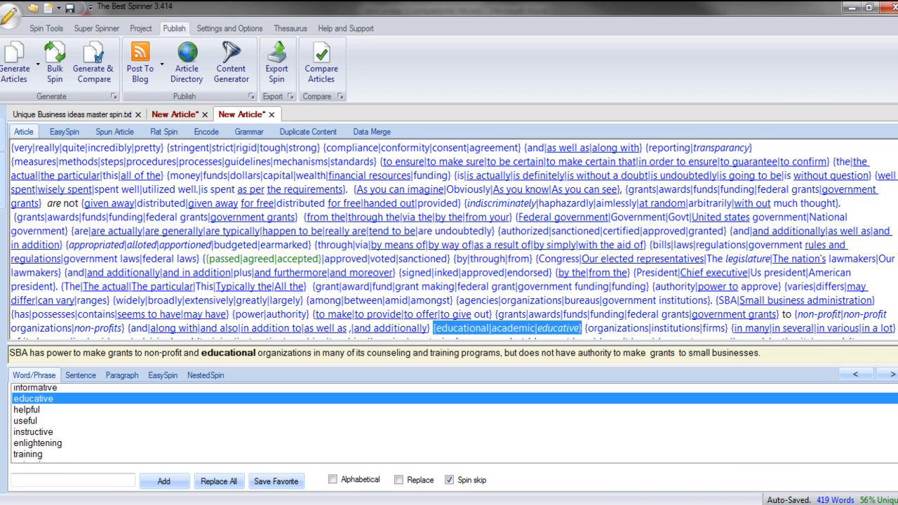
{"action": "scroll", "coordinate": [884, 456], "scroll_direction": "down", "scroll_amount": 2}
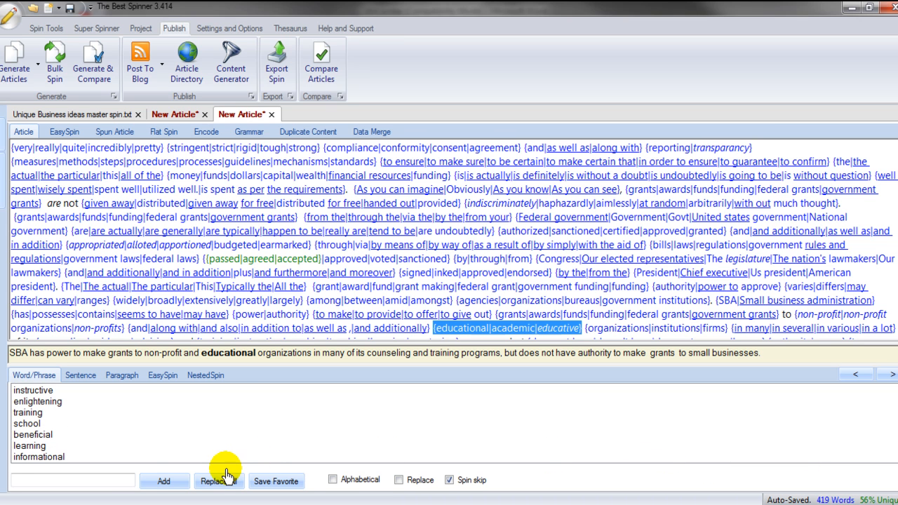
{"action": "left_click", "coordinate": [49, 447]}
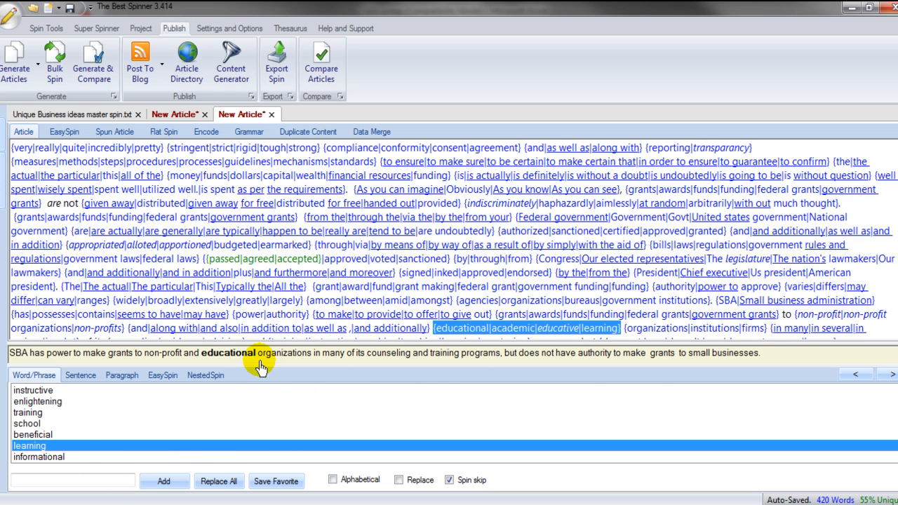
{"action": "scroll", "coordinate": [883, 442], "scroll_direction": "down", "scroll_amount": 2}
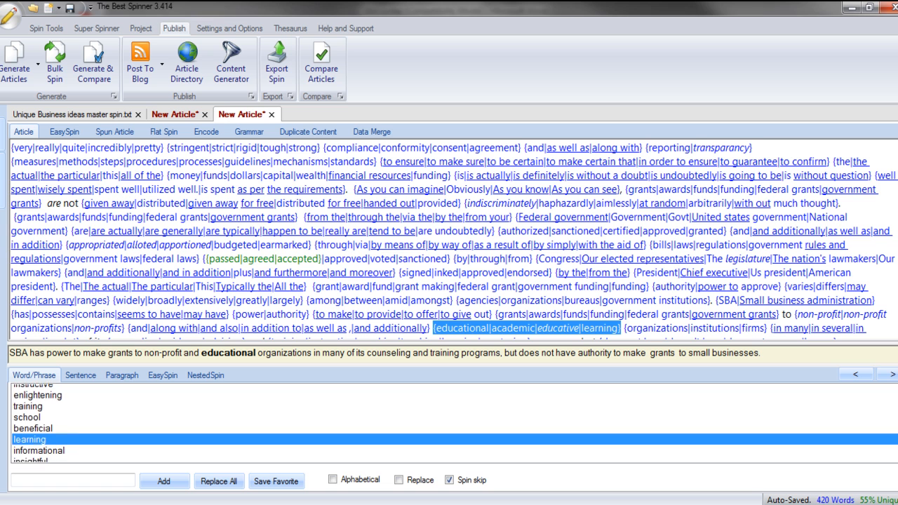
{"action": "scroll", "coordinate": [883, 442], "scroll_direction": "down", "scroll_amount": 6}
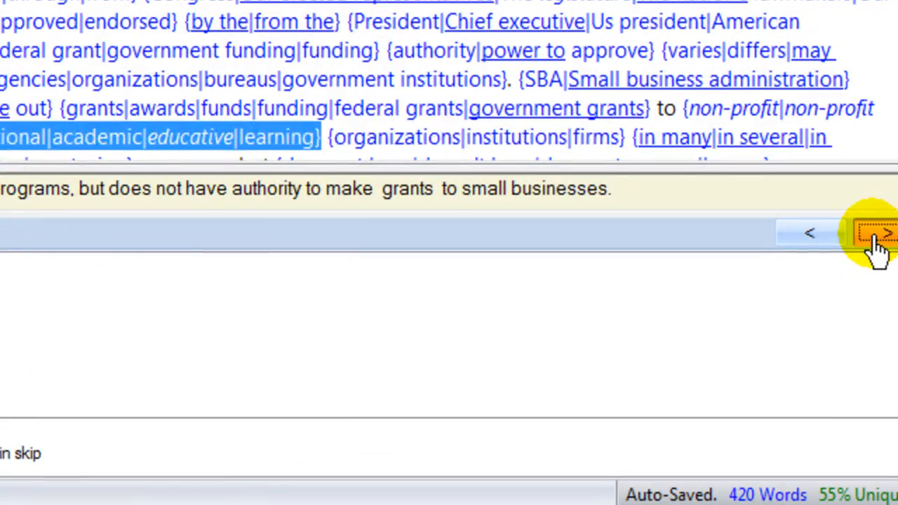
Extend the following "organizations" spin group with the suggested synonyms establishments and associations, checking the rest of the suggestions
{"action": "left_click", "coordinate": [891, 355]}
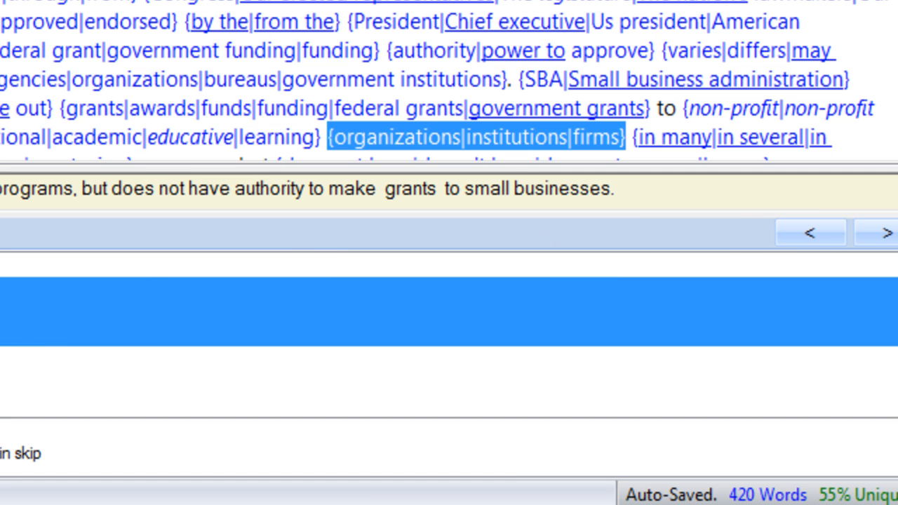
{"action": "scroll", "coordinate": [449, 336], "scroll_direction": "down", "scroll_amount": 3}
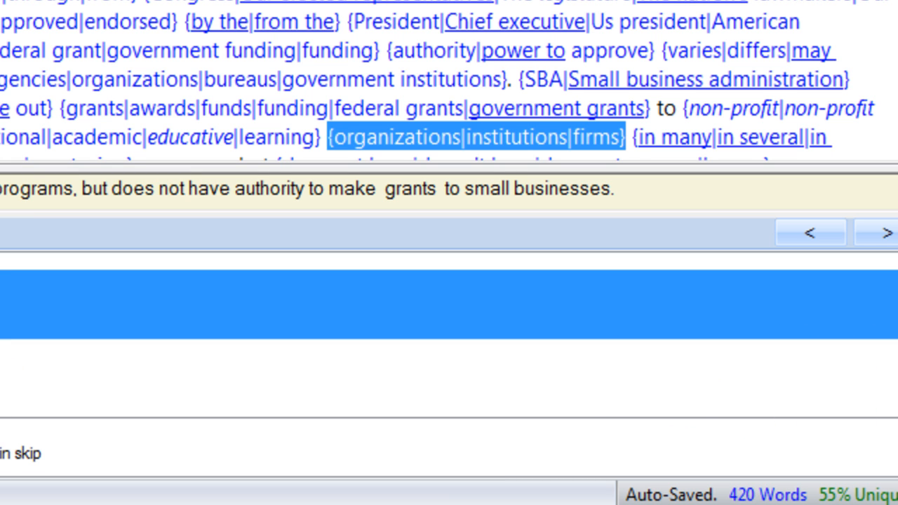
{"action": "scroll", "coordinate": [450, 336], "scroll_direction": "down", "scroll_amount": 3}
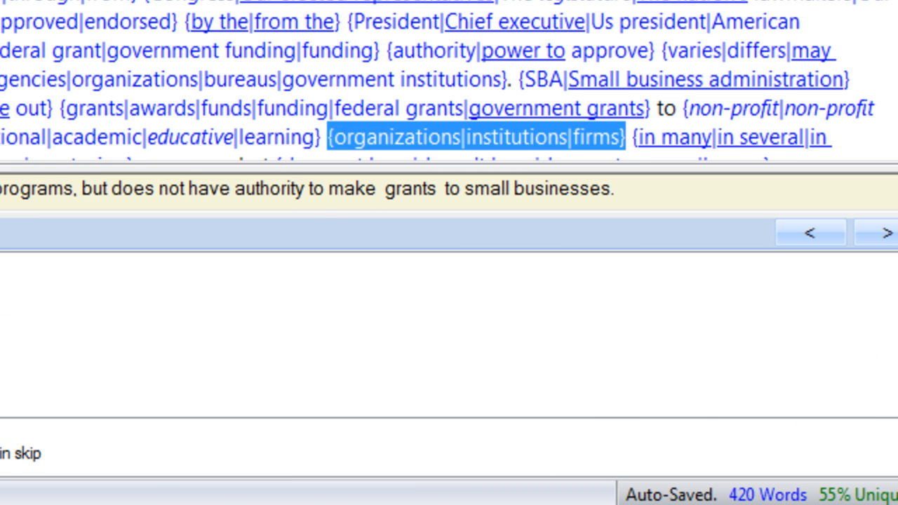
{"action": "double_click", "coordinate": [450, 335]}
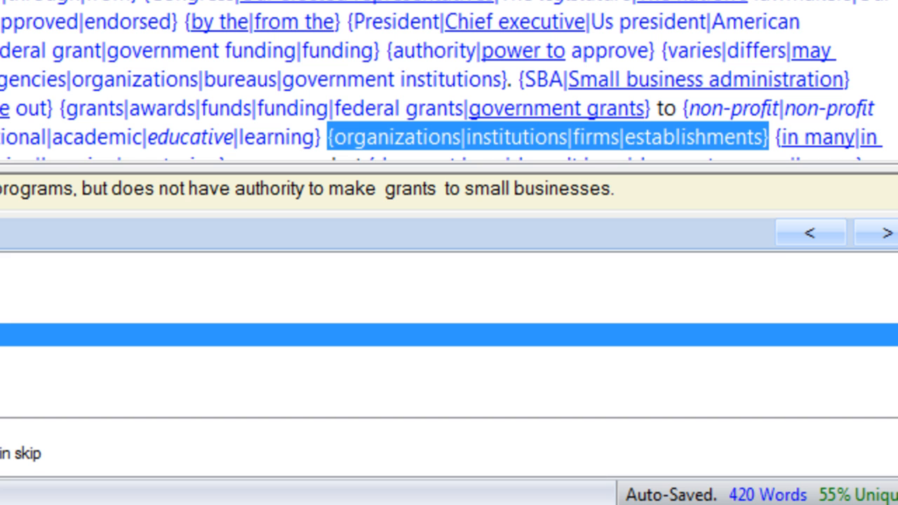
{"action": "left_click", "coordinate": [14, 381]}
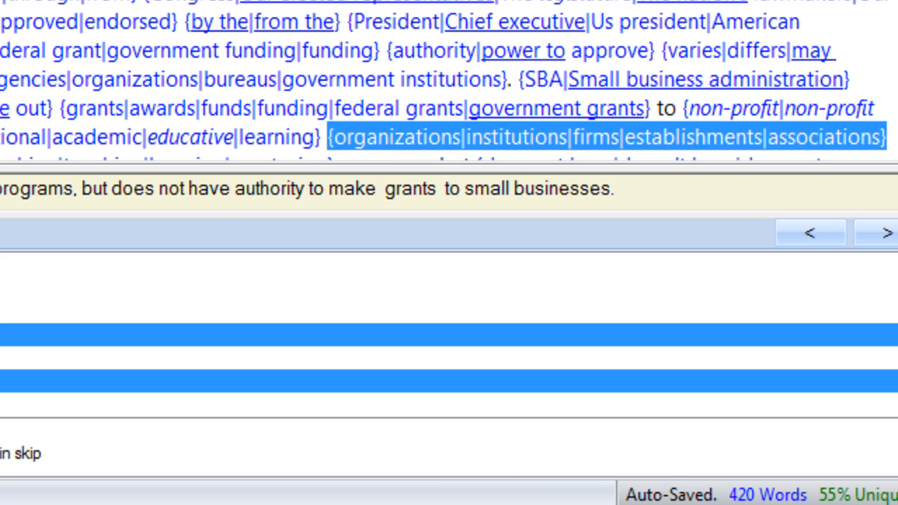
{"action": "scroll", "coordinate": [449, 336], "scroll_direction": "down", "scroll_amount": 3}
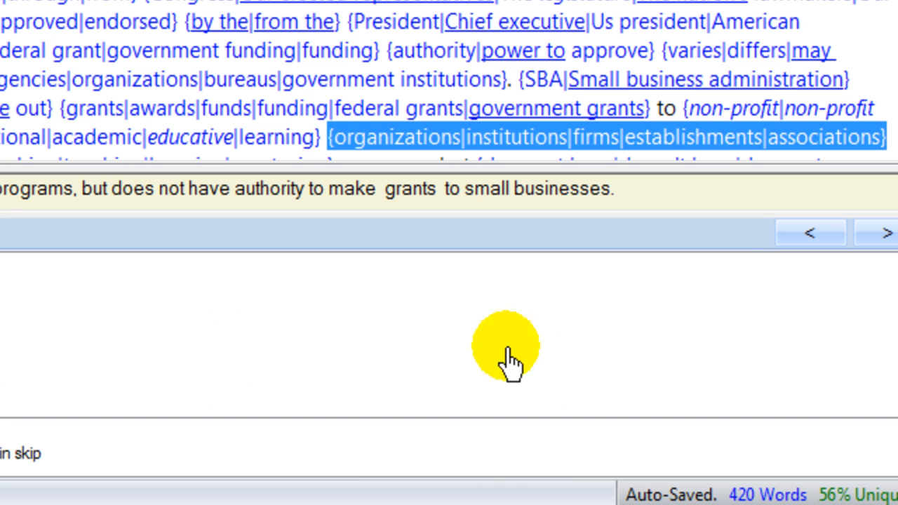
{"action": "scroll", "coordinate": [449, 336], "scroll_direction": "up", "scroll_amount": 3}
{"action": "scroll", "coordinate": [450, 335], "scroll_direction": "up", "scroll_amount": 1}
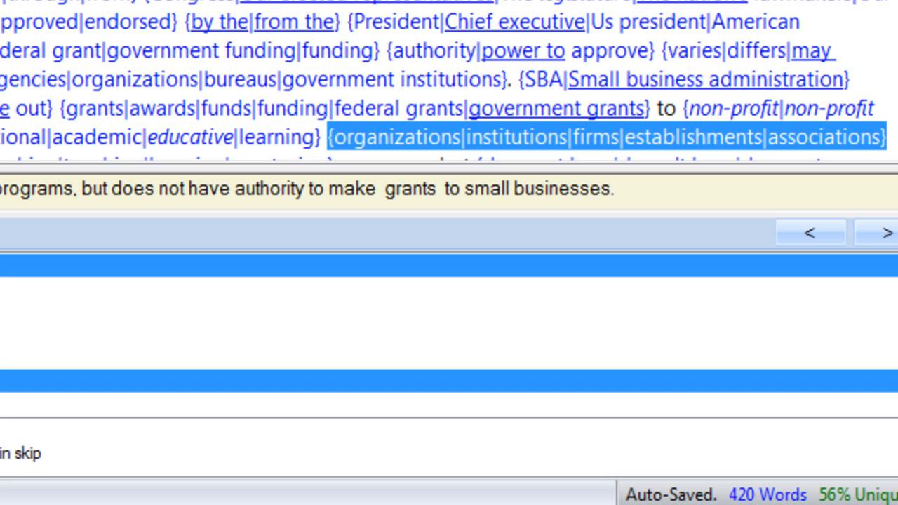
{"action": "scroll", "coordinate": [449, 335], "scroll_direction": "down", "scroll_amount": 3}
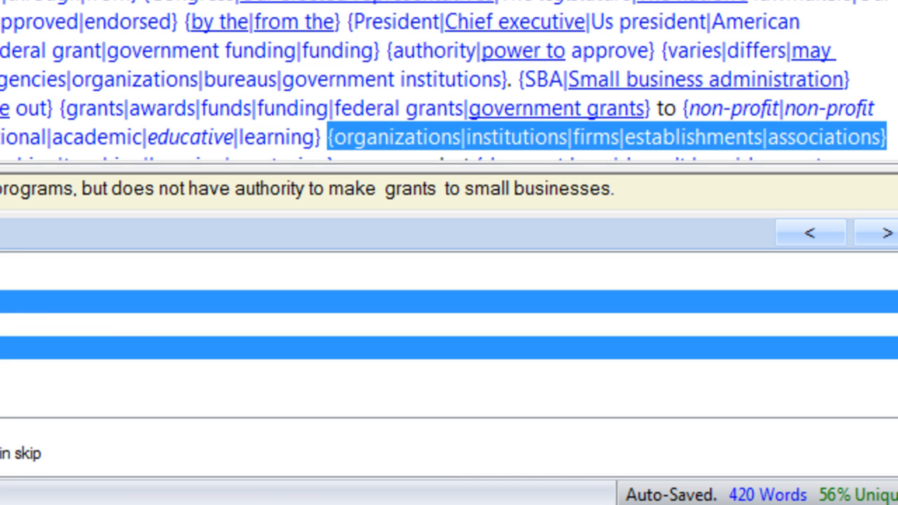
{"action": "scroll", "coordinate": [450, 336], "scroll_direction": "down", "scroll_amount": 3}
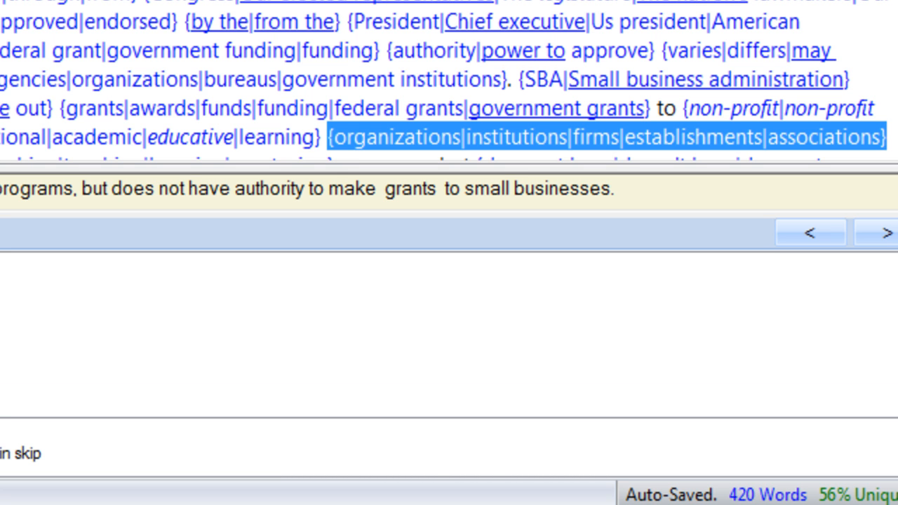
Extend the "in many" spin group with the suggested synonyms in numerous and in lots of
{"action": "left_click", "coordinate": [879, 235]}
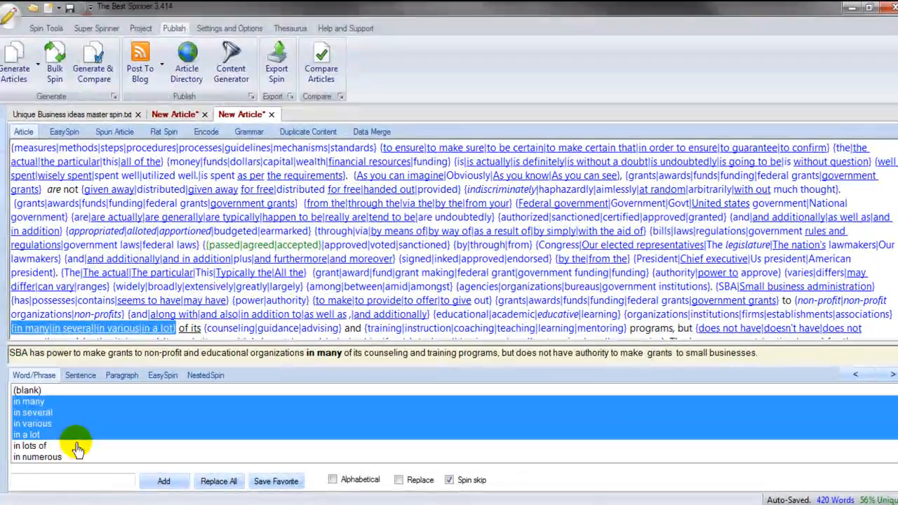
{"action": "left_click", "coordinate": [72, 456]}
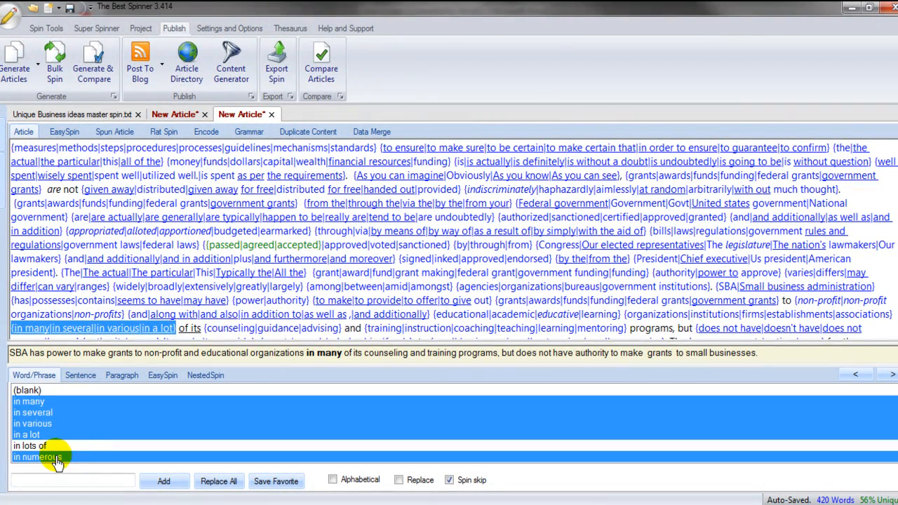
{"action": "left_click", "coordinate": [78, 446]}
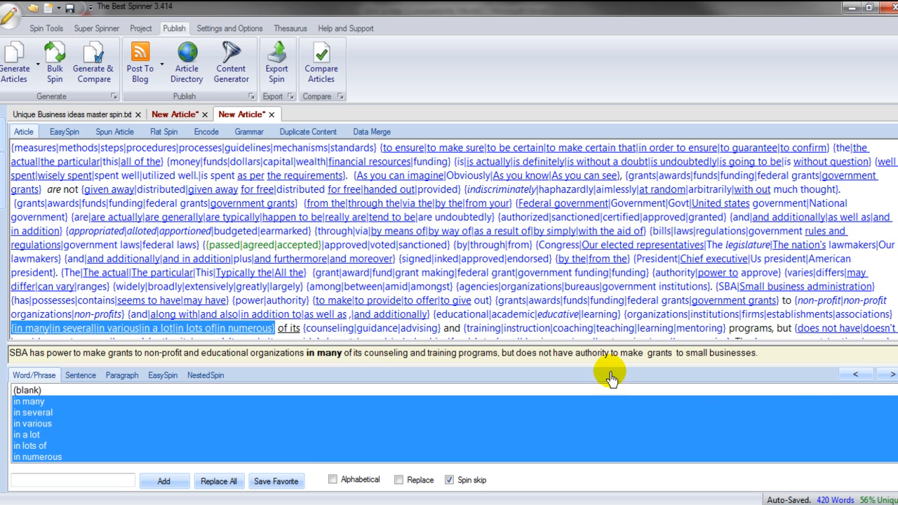
Spin the phrase "of its" with the suggested synonyms of their, of the and in the
{"action": "left_click", "coordinate": [891, 376]}
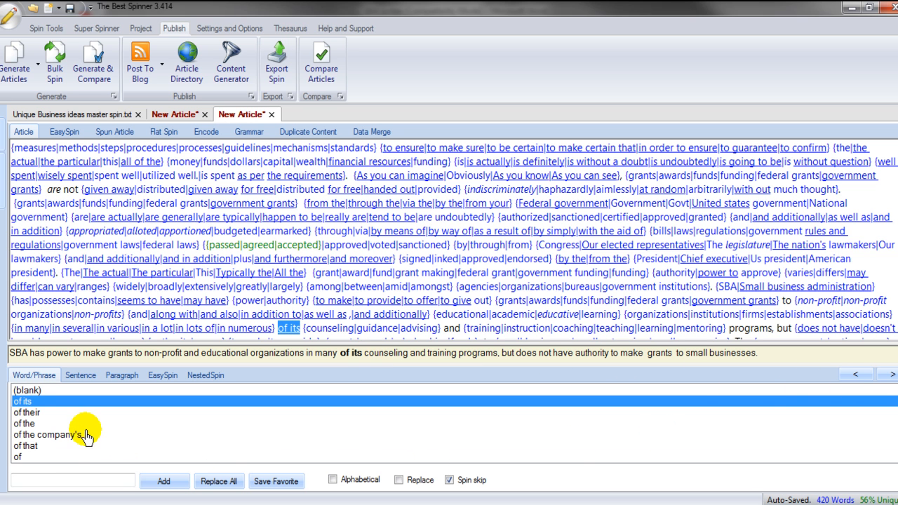
{"action": "left_click", "coordinate": [45, 413]}
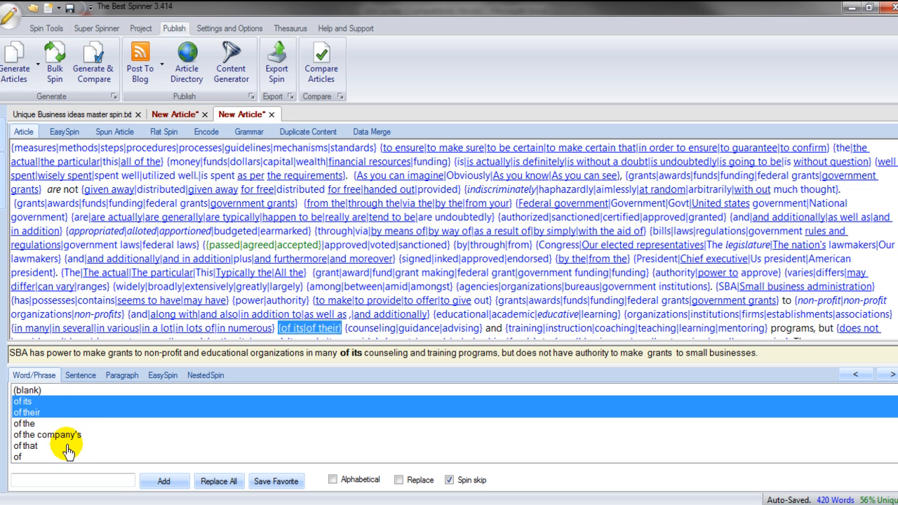
{"action": "left_click", "coordinate": [28, 425]}
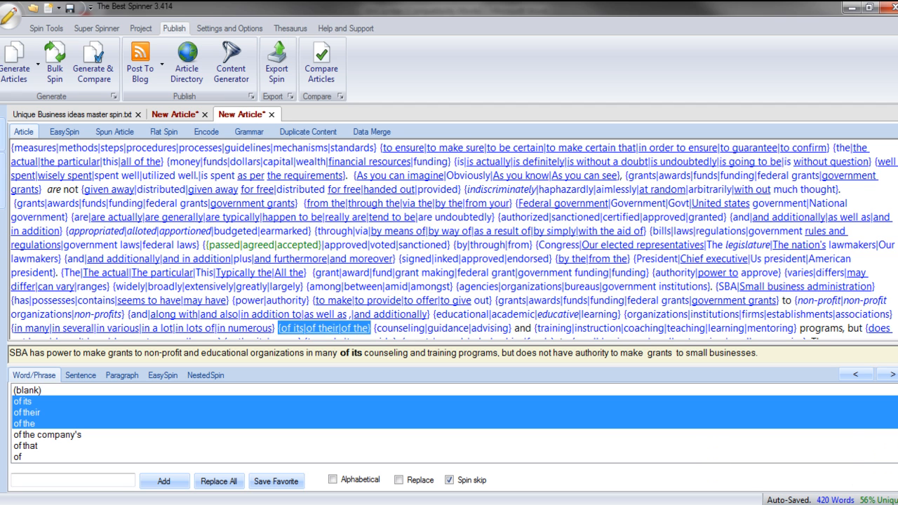
{"action": "scroll", "coordinate": [450, 424], "scroll_direction": "down", "scroll_amount": 3}
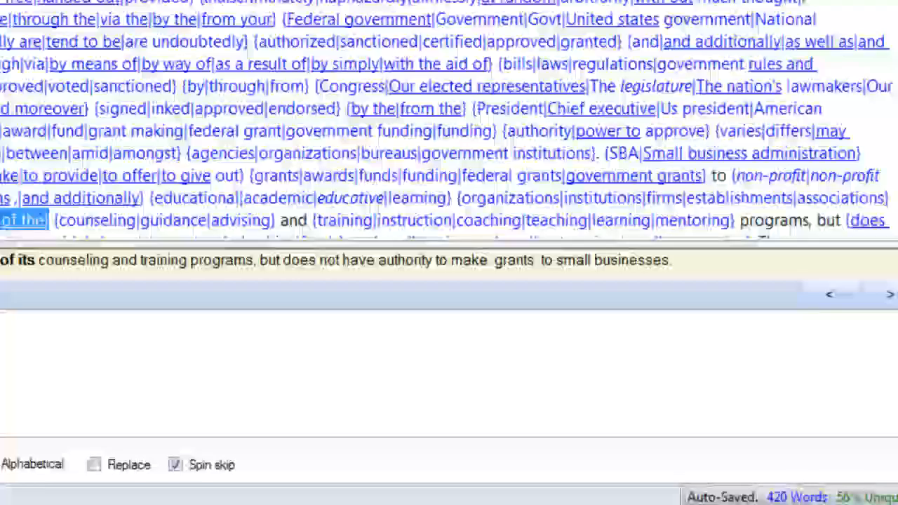
{"action": "left_click", "coordinate": [50, 446]}
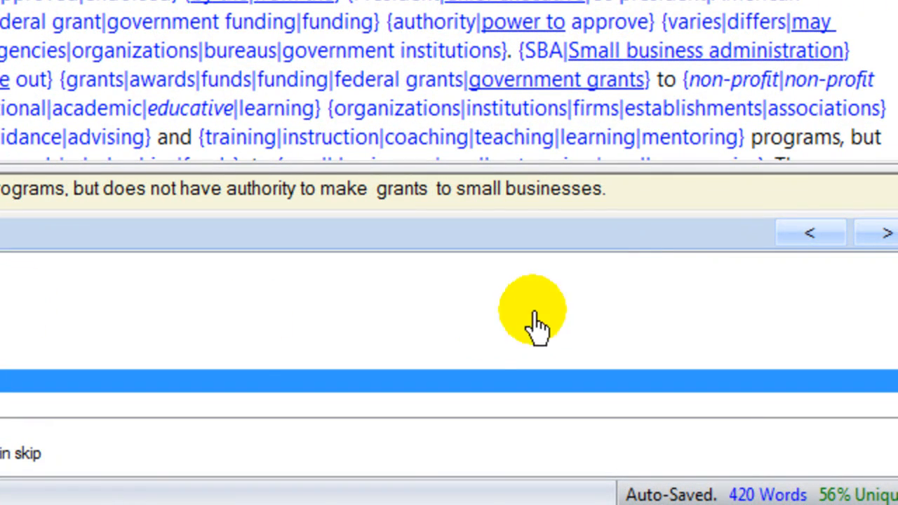
Add the suggested variant counselling to the "counseling" spin group, and move on to the word "and" before training
{"action": "left_click", "coordinate": [886, 233]}
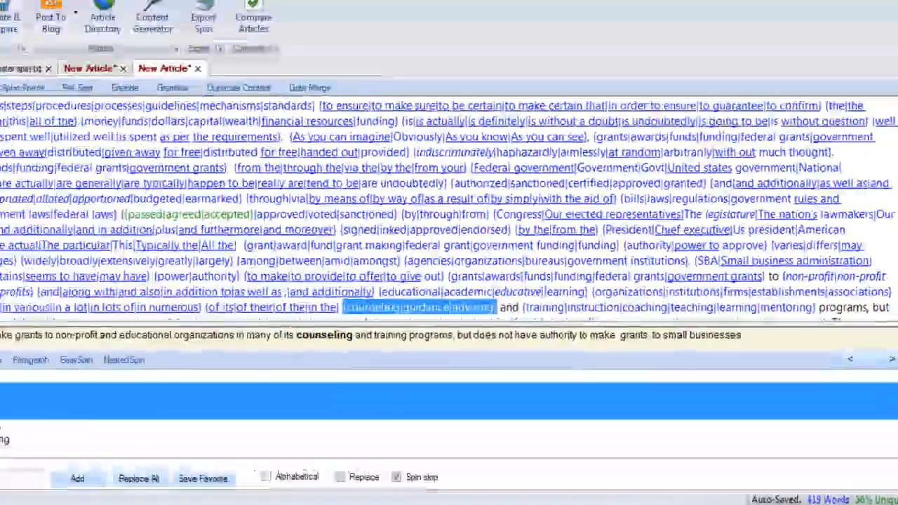
{"action": "left_click", "coordinate": [53, 458]}
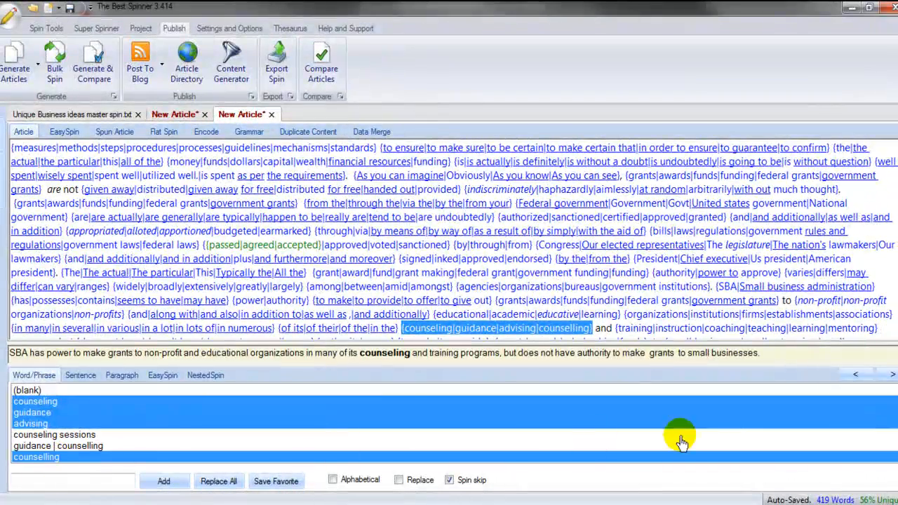
{"action": "scroll", "coordinate": [842, 450], "scroll_direction": "down", "scroll_amount": 2}
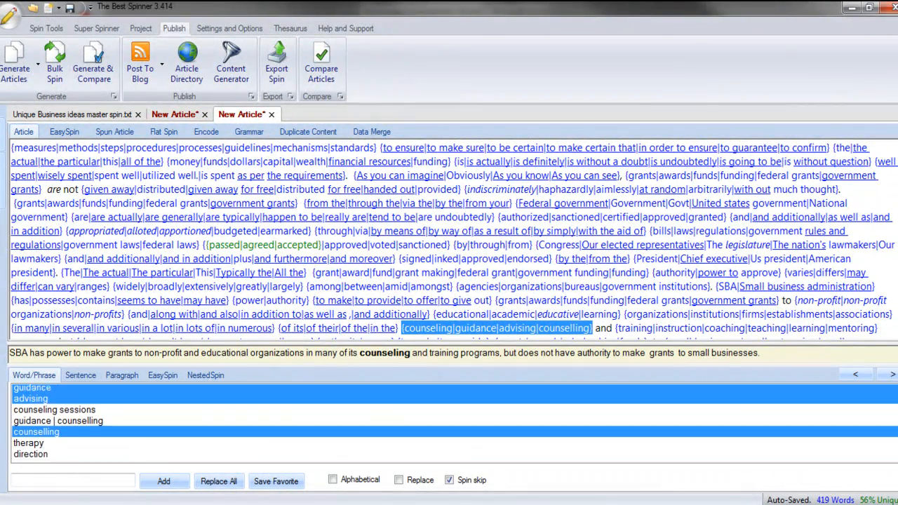
{"action": "scroll", "coordinate": [645, 459], "scroll_direction": "down", "scroll_amount": 2}
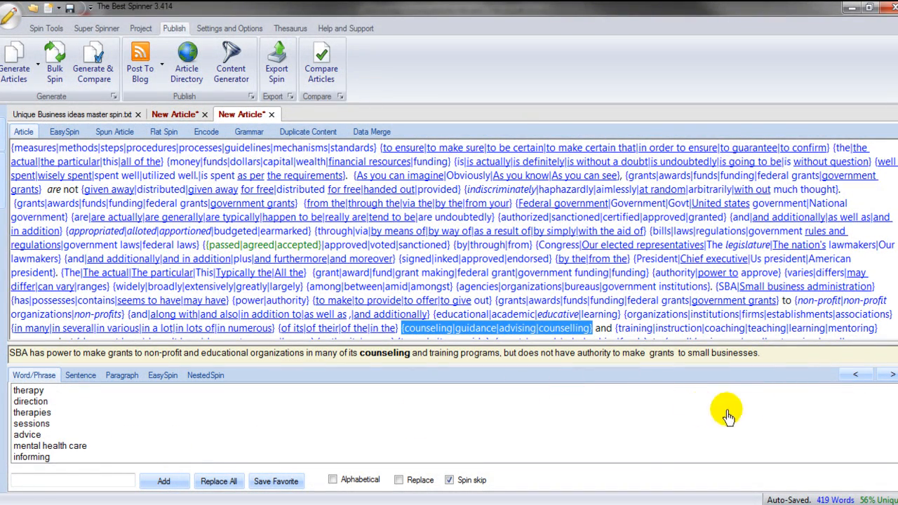
{"action": "left_click", "coordinate": [891, 375]}
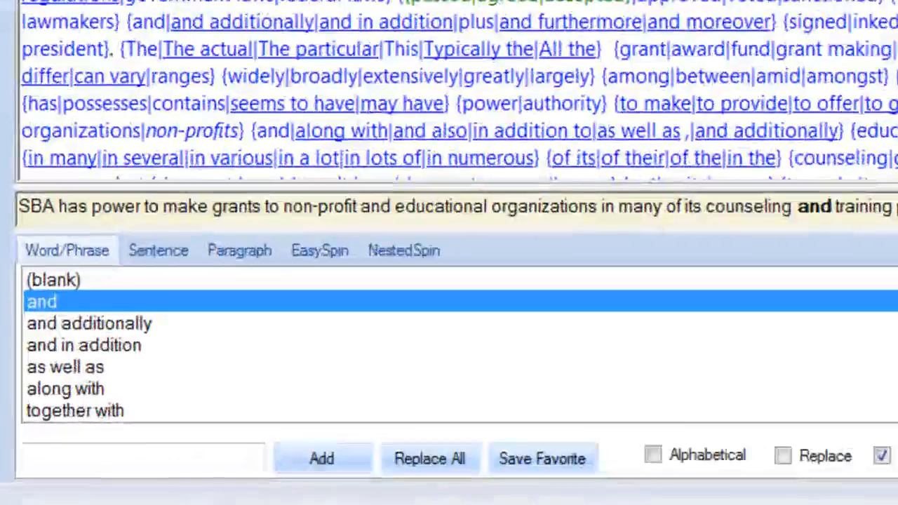
Spin the word "and" before "training" with and additionally, and in addition, as well as, along with and together with
{"action": "left_click", "coordinate": [95, 324], "text": "ctrl"}
{"action": "left_click", "coordinate": [125, 342], "text": "ctrl"}
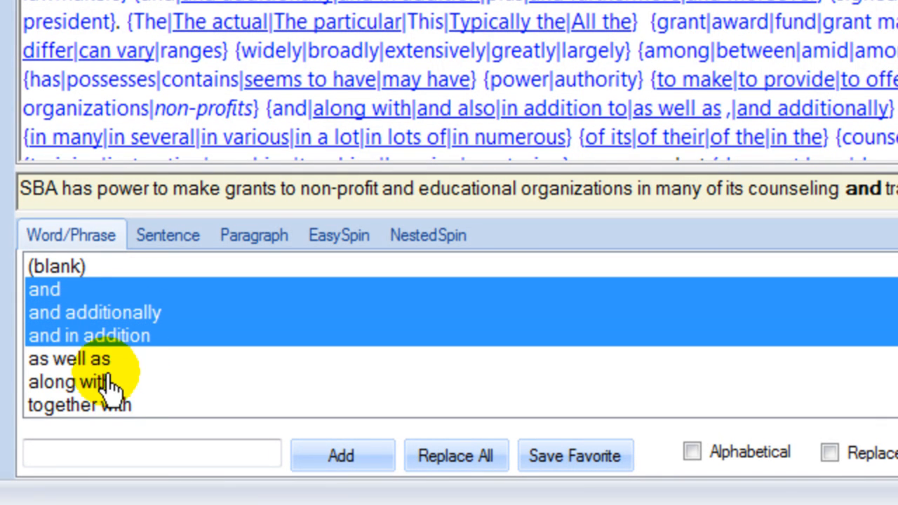
{"action": "left_click", "coordinate": [91, 369], "text": "ctrl"}
{"action": "left_click", "coordinate": [124, 394], "text": "ctrl"}
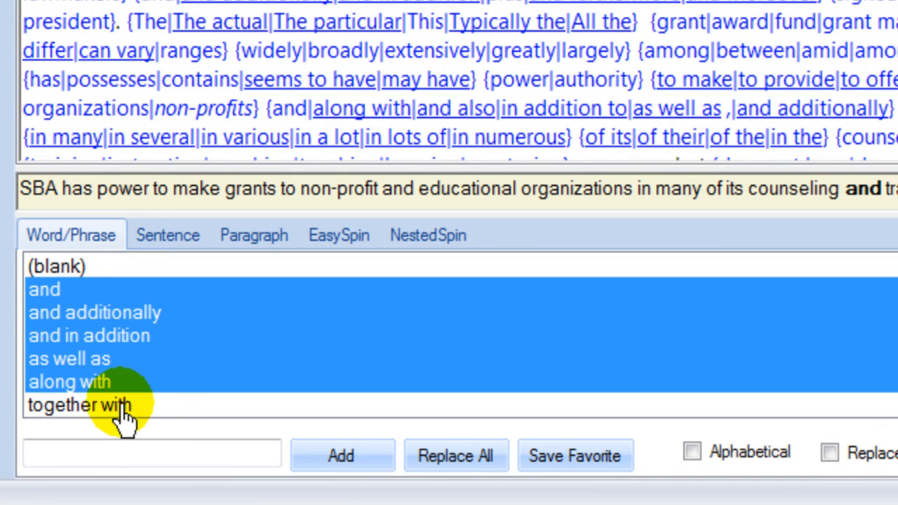
{"action": "left_click", "coordinate": [125, 413], "text": "ctrl"}
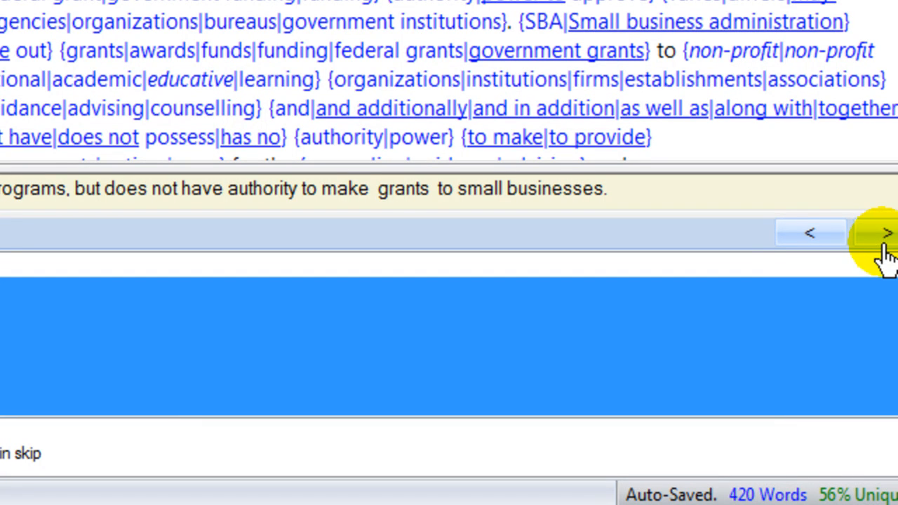
Spin the word "programs" with the suggested synonyms packages, systems, services, solutions and strategies, checking the rest of the suggestions
{"action": "left_click", "coordinate": [886, 245]}
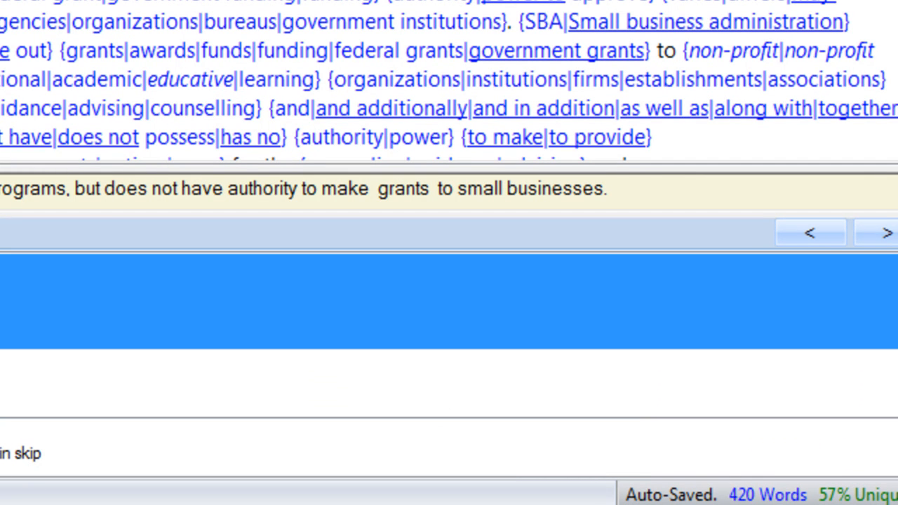
{"action": "left_click", "coordinate": [883, 234]}
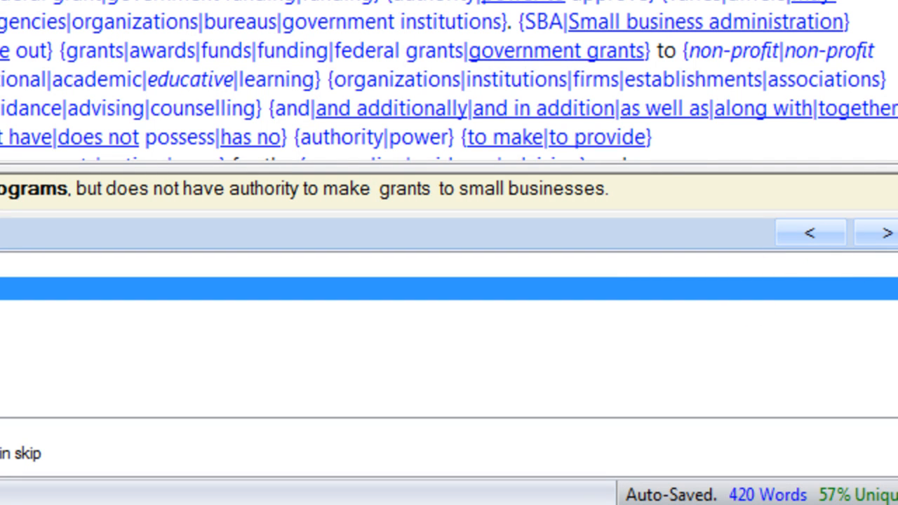
{"action": "left_click", "coordinate": [92, 360]}
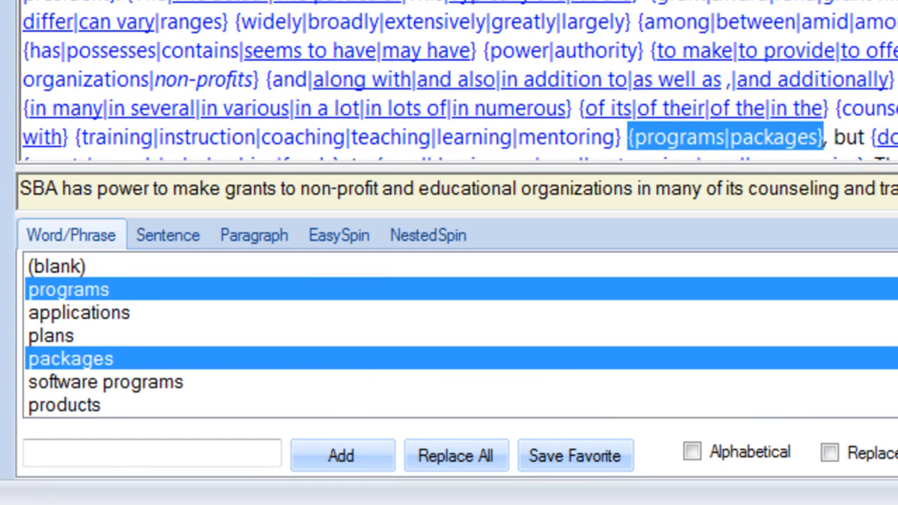
{"action": "scroll", "coordinate": [461, 336], "scroll_direction": "down", "scroll_amount": 4}
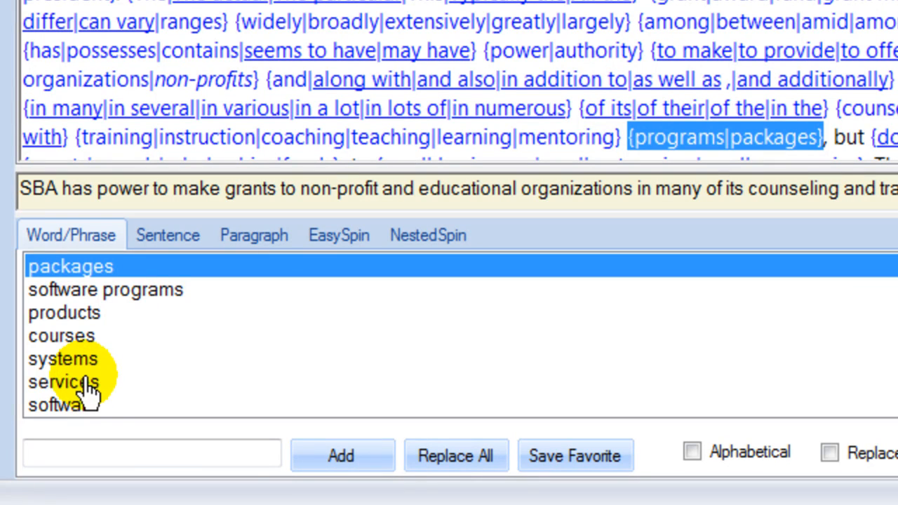
{"action": "left_click", "coordinate": [81, 392]}
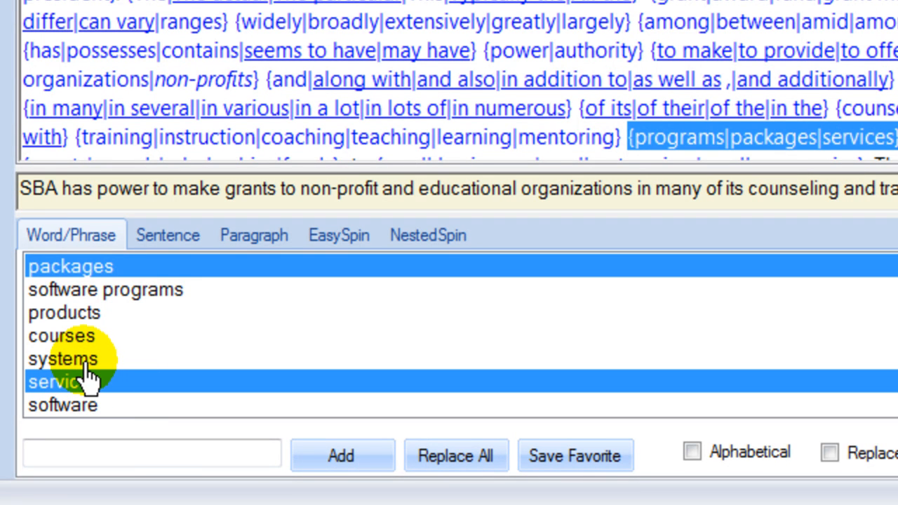
{"action": "left_click", "coordinate": [86, 368]}
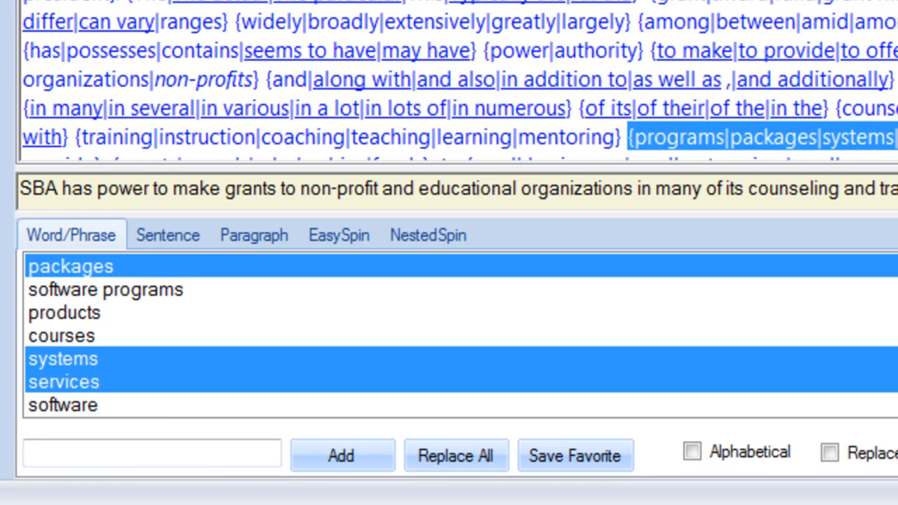
{"action": "scroll", "coordinate": [461, 335], "scroll_direction": "down", "scroll_amount": 3}
{"action": "scroll", "coordinate": [461, 335], "scroll_direction": "down", "scroll_amount": 2}
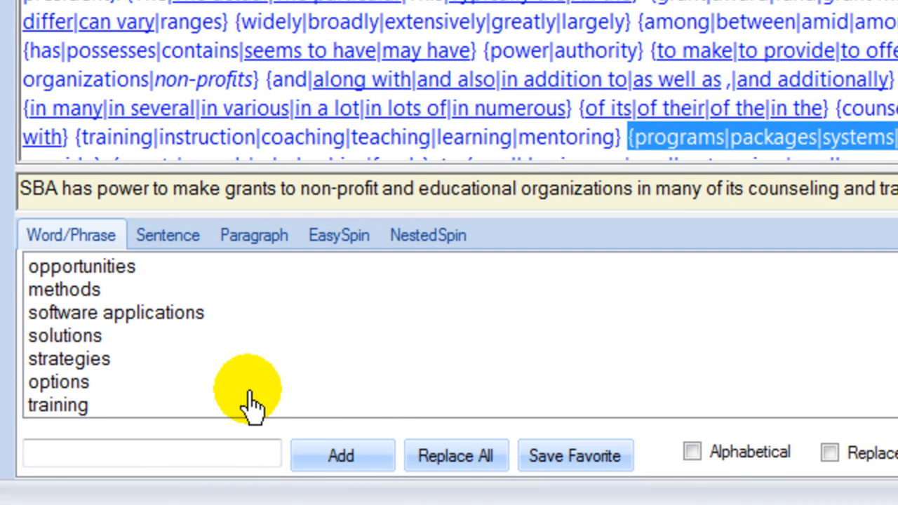
{"action": "left_click", "coordinate": [65, 337]}
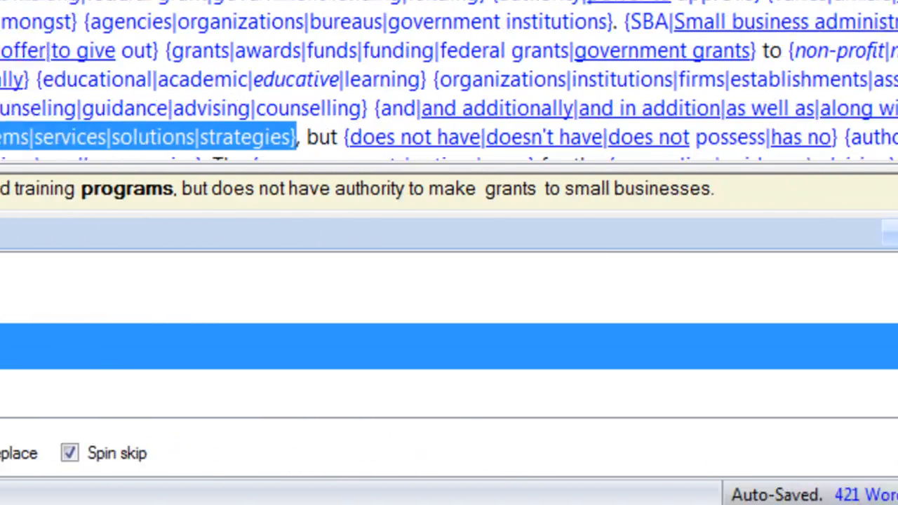
{"action": "scroll", "coordinate": [449, 335], "scroll_direction": "down", "scroll_amount": 1}
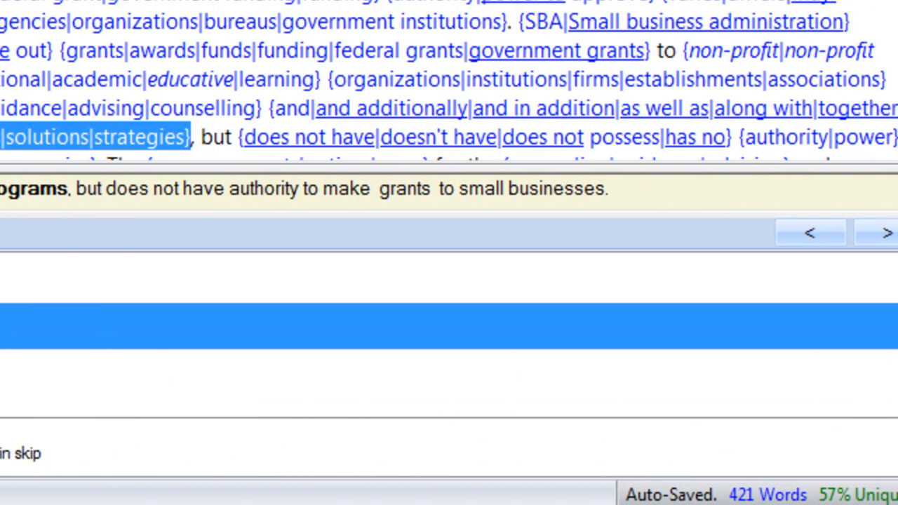
{"action": "scroll", "coordinate": [449, 335], "scroll_direction": "down", "scroll_amount": 5}
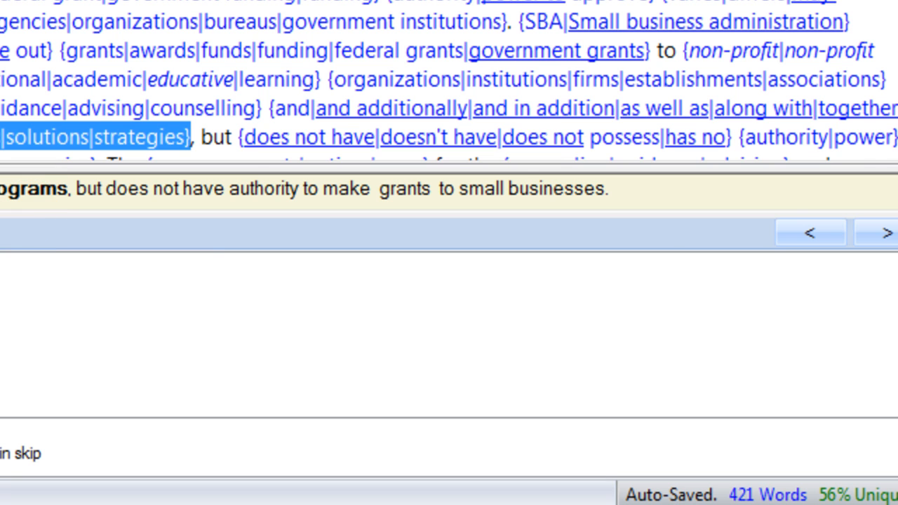
Spin the word "but" with the suggested synonyms however, nevertheless and on the other hand, reviewing the remaining suggestions
{"action": "left_click", "coordinate": [878, 238]}
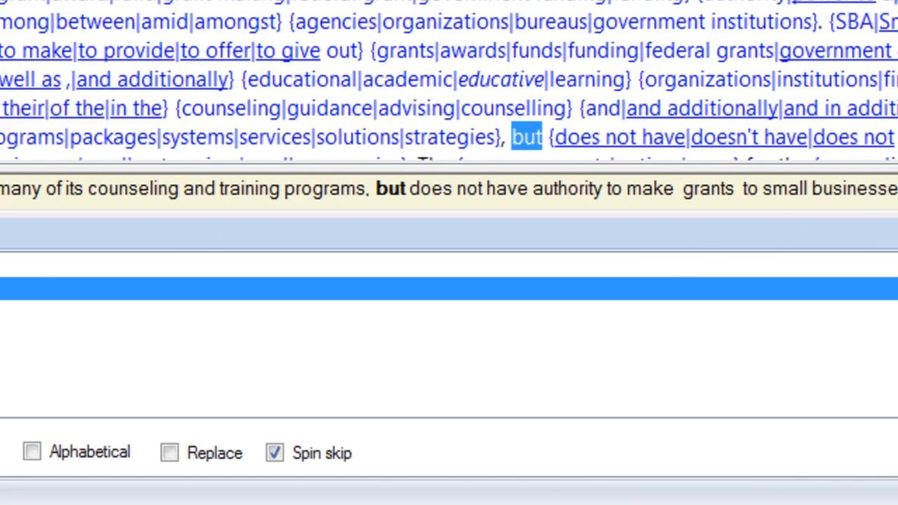
{"action": "left_click", "coordinate": [0, 338]}
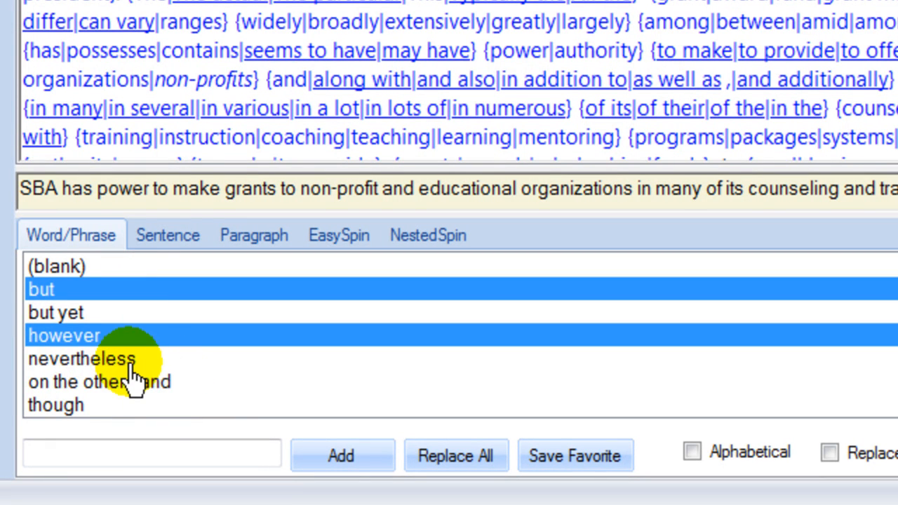
{"action": "left_click", "coordinate": [131, 361]}
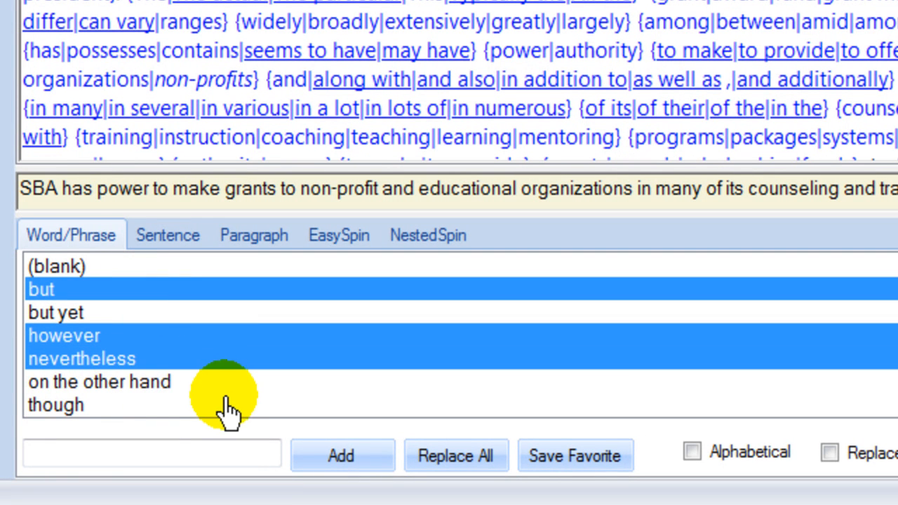
{"action": "left_click", "coordinate": [122, 385]}
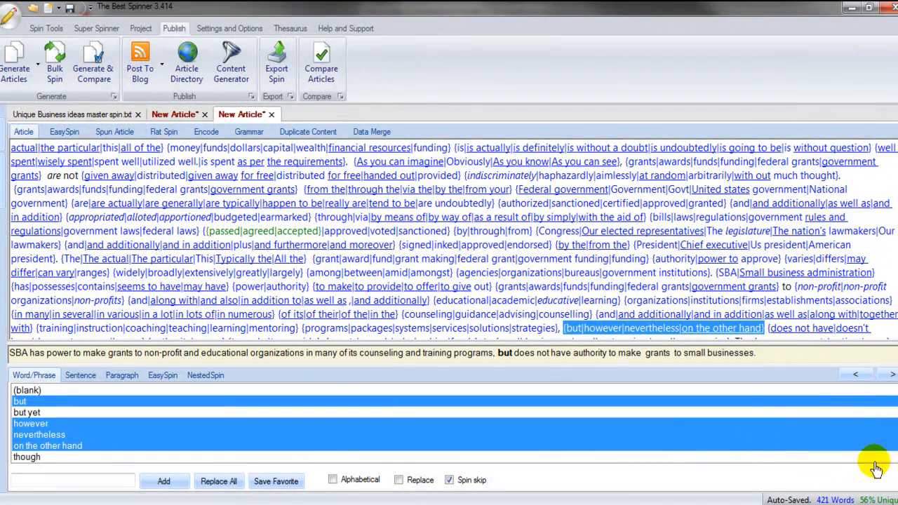
{"action": "scroll", "coordinate": [449, 423], "scroll_direction": "down", "scroll_amount": 3}
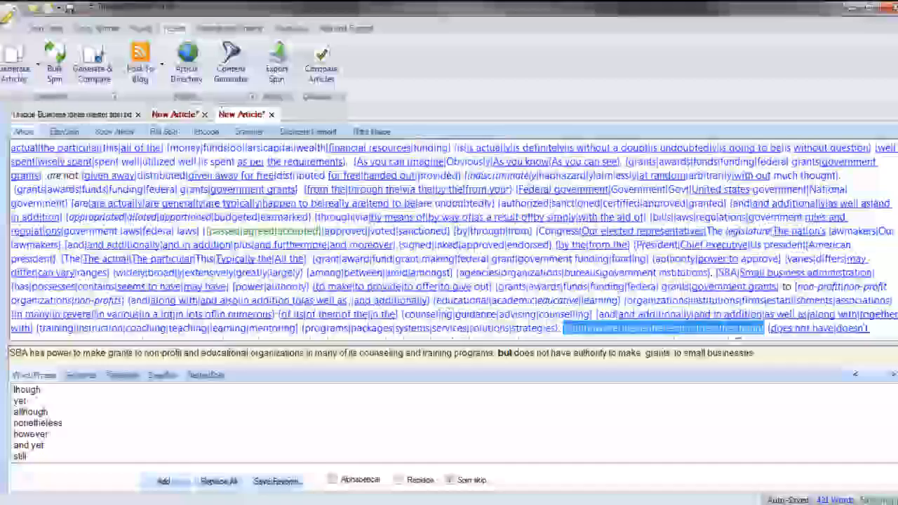
{"action": "scroll", "coordinate": [449, 423], "scroll_direction": "down", "scroll_amount": 1}
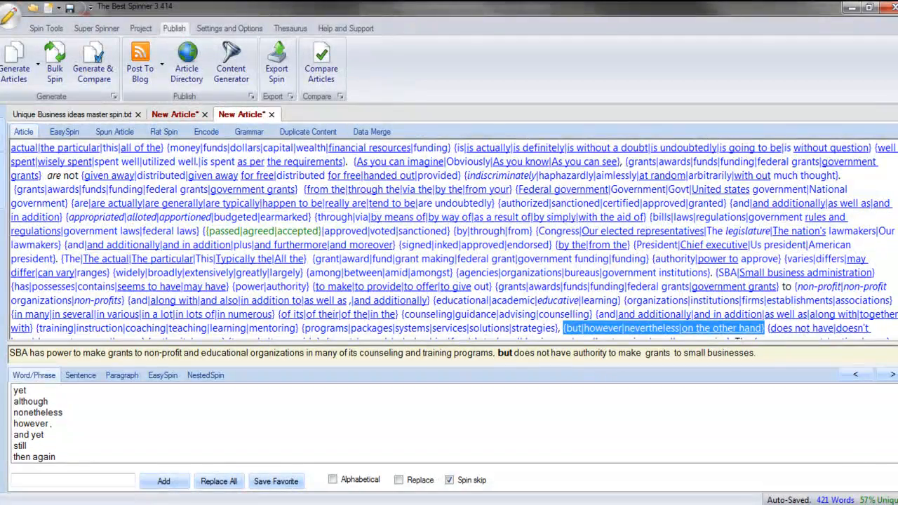
Pass over the "does not have" group and add the suggested synonym control to the following "authority" spin group
{"action": "left_click", "coordinate": [888, 376]}
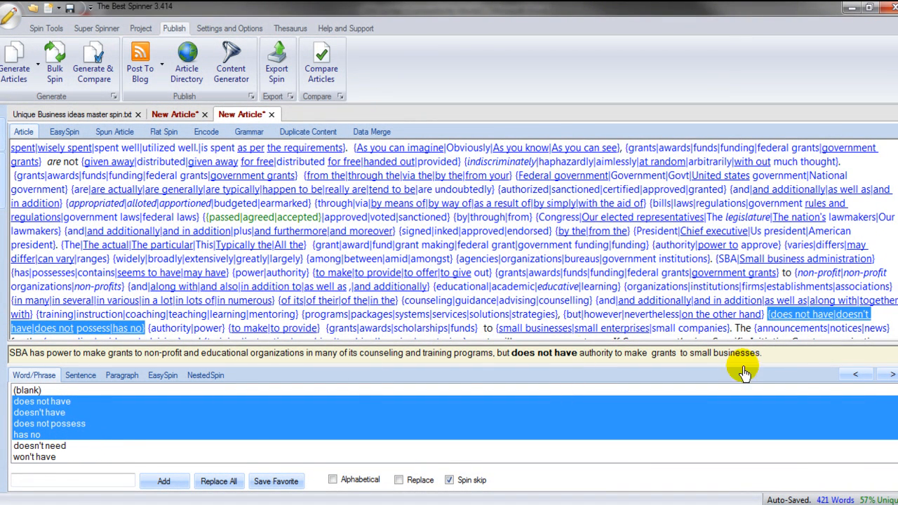
{"action": "left_click", "coordinate": [889, 377]}
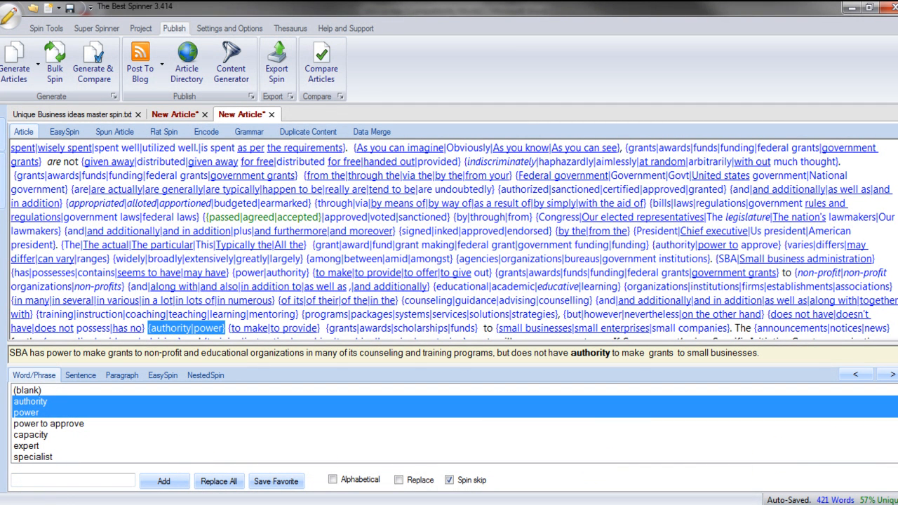
{"action": "scroll", "coordinate": [449, 423], "scroll_direction": "down", "scroll_amount": 2}
{"action": "scroll", "coordinate": [449, 424], "scroll_direction": "down", "scroll_amount": 2}
{"action": "scroll", "coordinate": [449, 423], "scroll_direction": "down", "scroll_amount": 3}
{"action": "scroll", "coordinate": [449, 423], "scroll_direction": "down", "scroll_amount": 3}
{"action": "scroll", "coordinate": [449, 424], "scroll_direction": "down", "scroll_amount": 1}
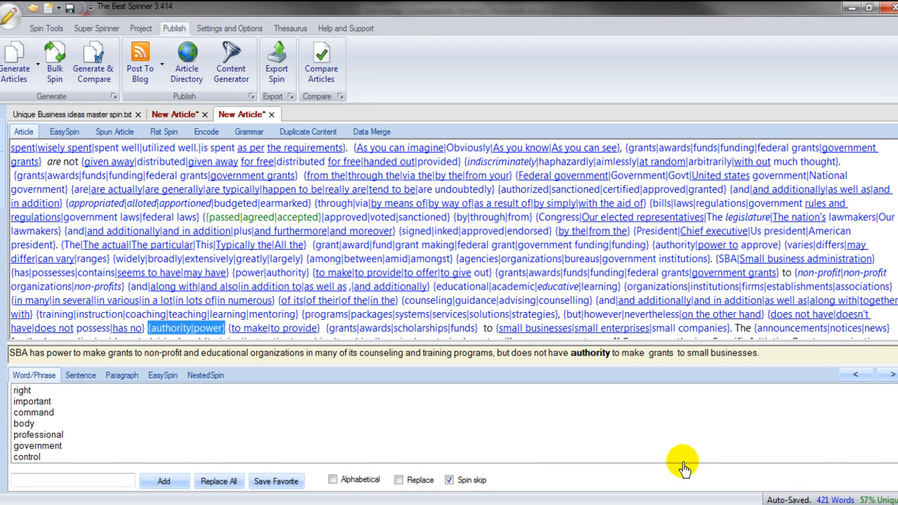
{"action": "left_click", "coordinate": [46, 458]}
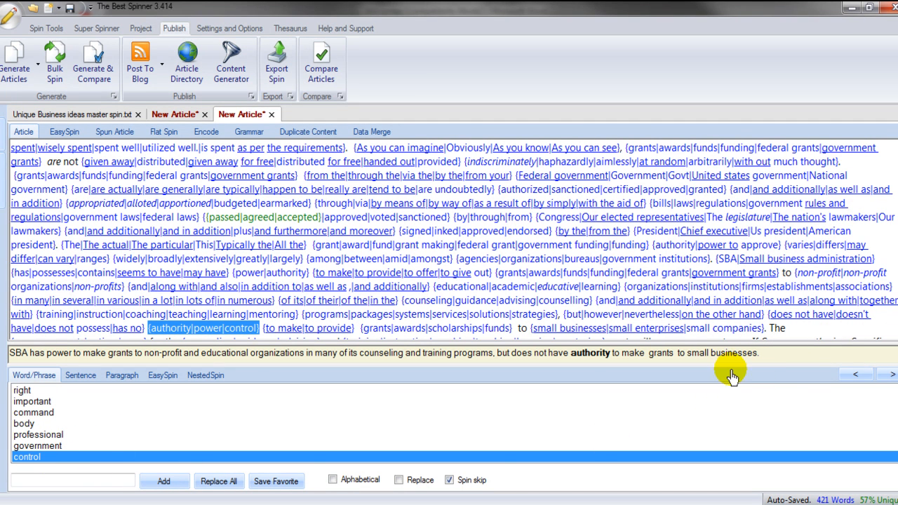
Extend the "to make" spin group after "authority" with the suggested synonyms to give out and to offer
{"action": "left_click", "coordinate": [887, 374]}
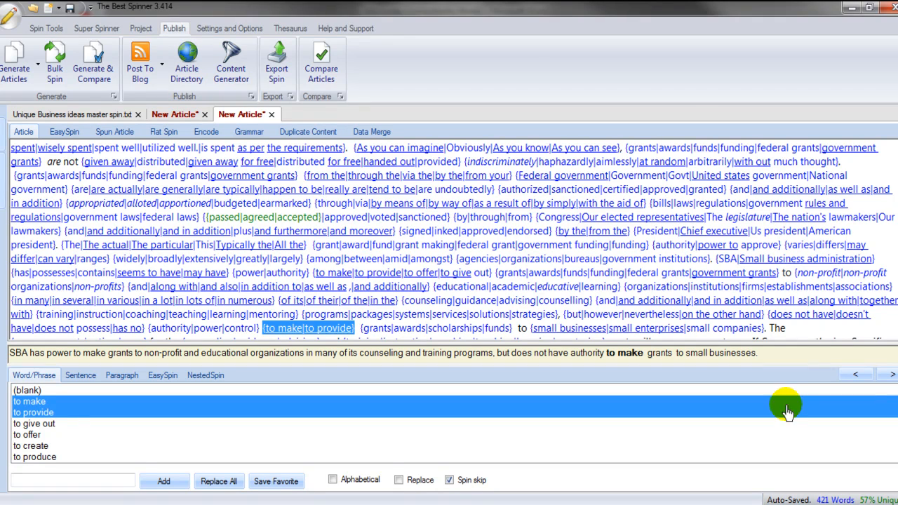
{"action": "left_click", "coordinate": [54, 435]}
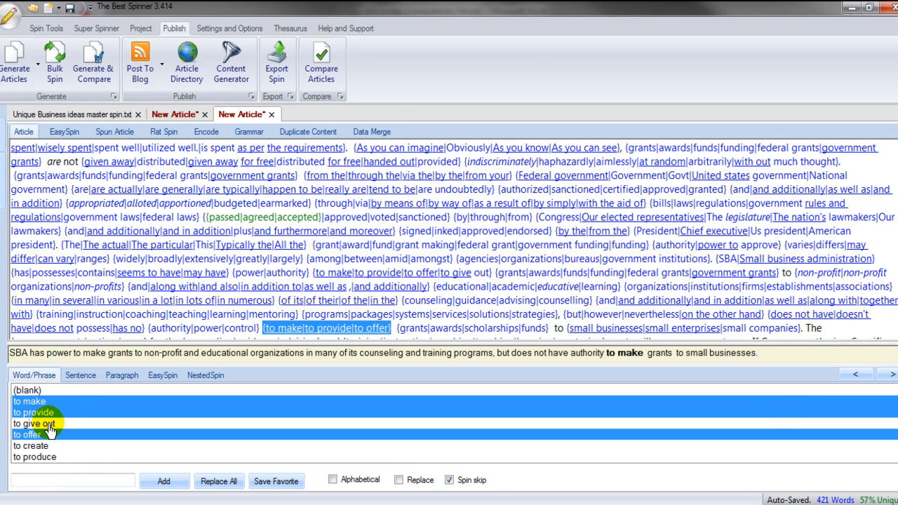
{"action": "left_click", "coordinate": [46, 424]}
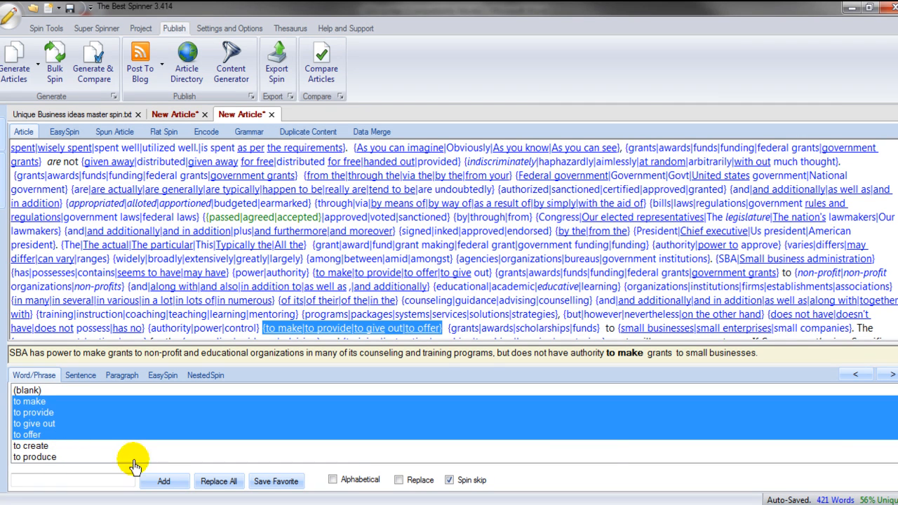
Remove scholarships from the following "grants" spin group and add funding, federal grants and government grants
{"action": "left_click", "coordinate": [888, 381]}
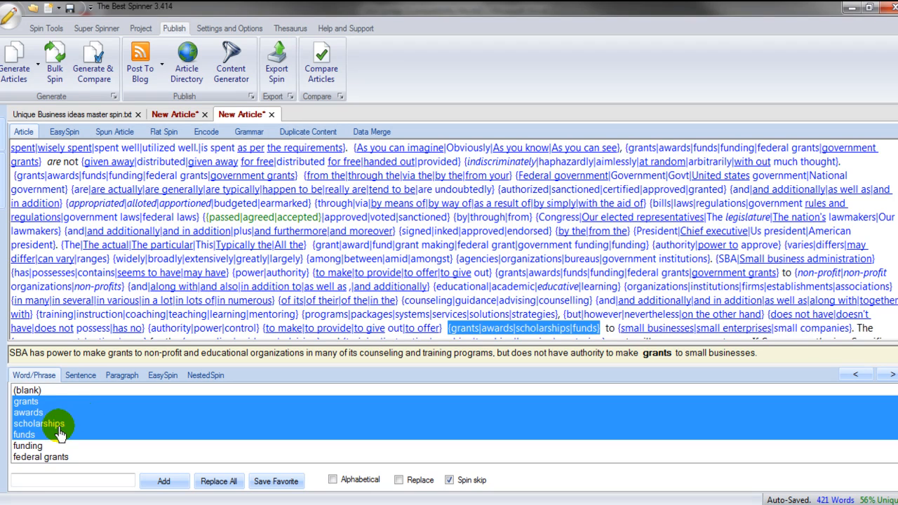
{"action": "left_click", "coordinate": [58, 425]}
{"action": "left_click", "coordinate": [28, 446]}
{"action": "left_click", "coordinate": [50, 457]}
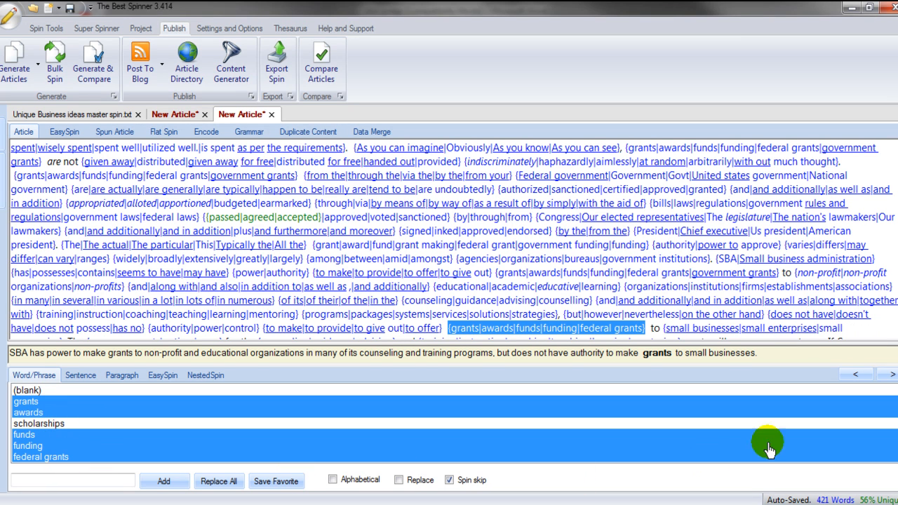
{"action": "scroll", "coordinate": [233, 435], "scroll_direction": "down", "scroll_amount": 2}
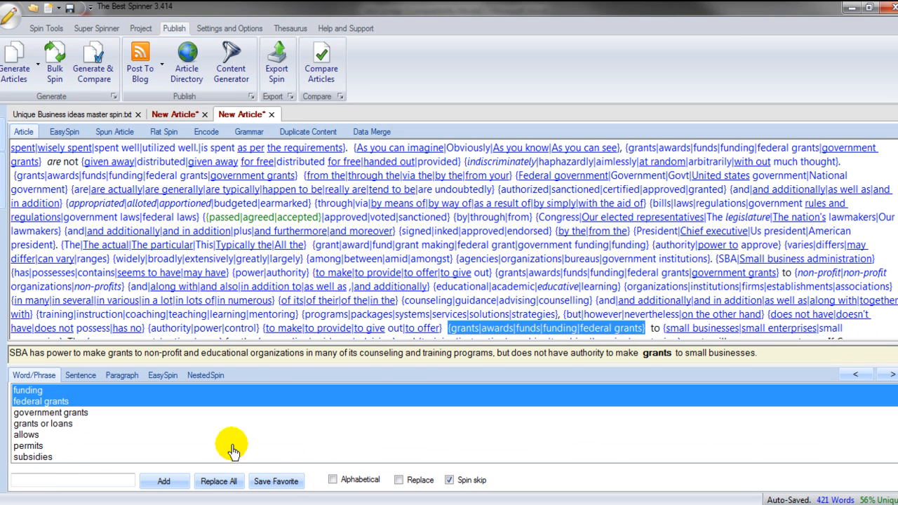
{"action": "left_click", "coordinate": [79, 405]}
{"action": "left_click", "coordinate": [68, 403]}
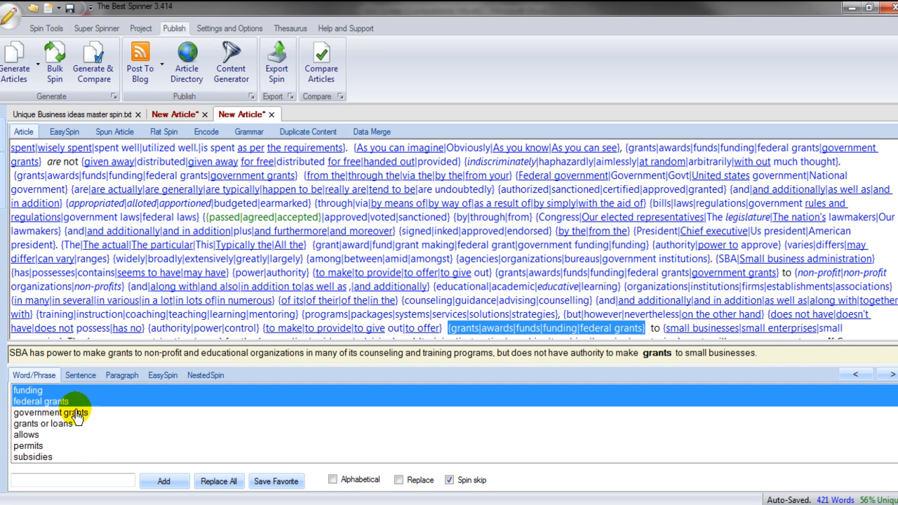
{"action": "left_click", "coordinate": [76, 415]}
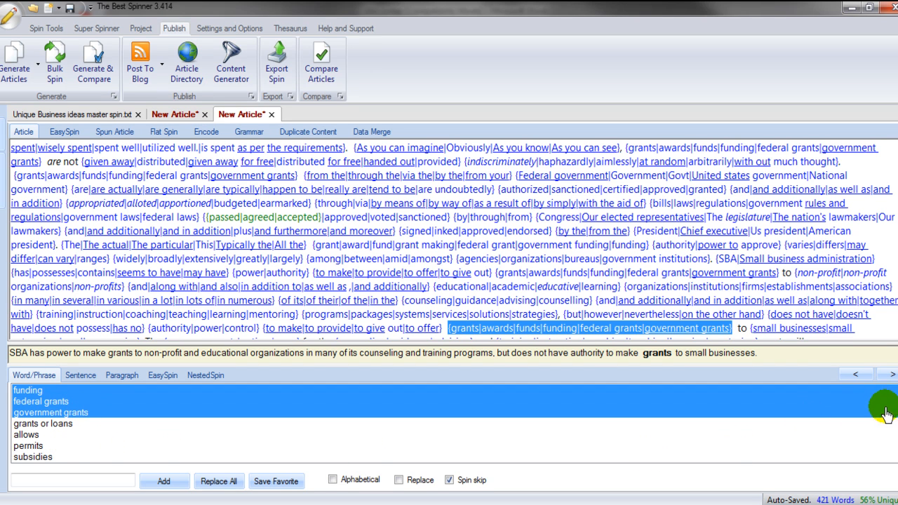
Leave "to" unspun and extend the following "small businesses" group with small business owners, small establishments, small business and your small business
{"action": "left_click", "coordinate": [891, 377]}
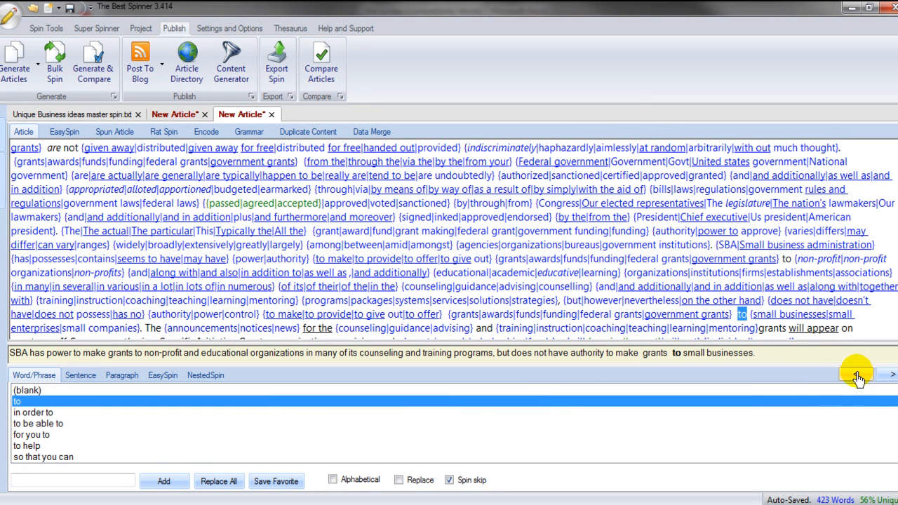
{"action": "left_click", "coordinate": [891, 377]}
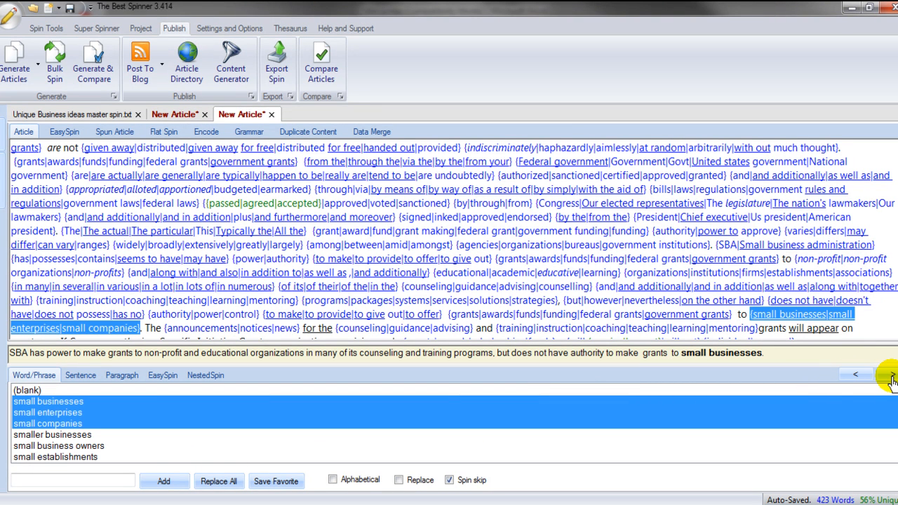
{"action": "left_click", "coordinate": [73, 447]}
{"action": "left_click", "coordinate": [83, 458]}
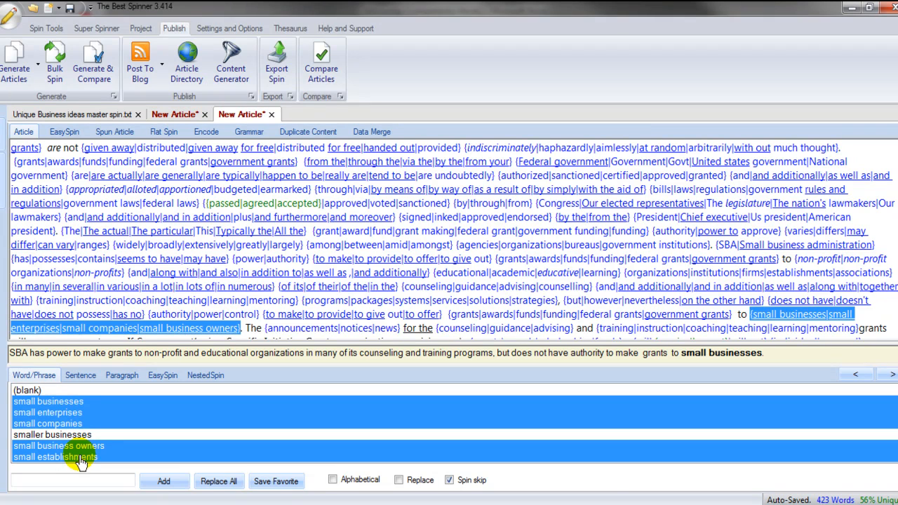
{"action": "scroll", "coordinate": [449, 423], "scroll_direction": "down", "scroll_amount": 5}
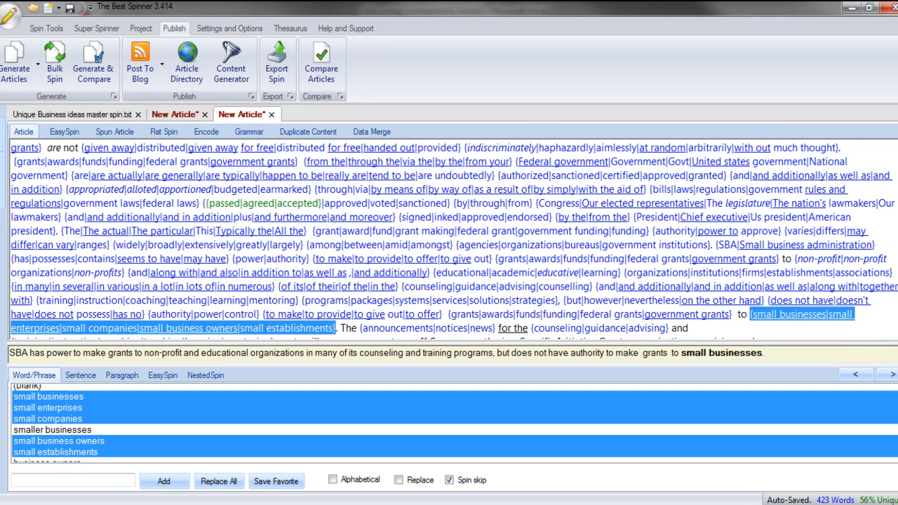
{"action": "scroll", "coordinate": [869, 456], "scroll_direction": "down", "scroll_amount": 2}
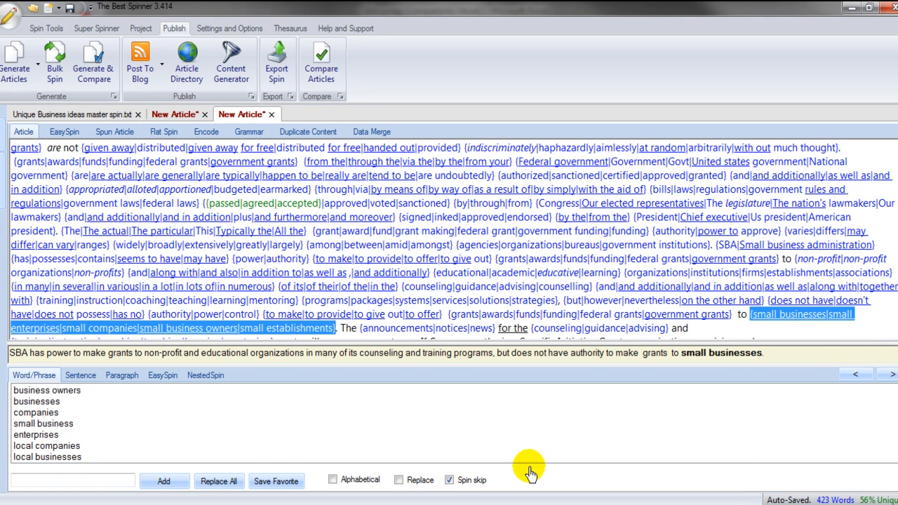
{"action": "left_click", "coordinate": [65, 426]}
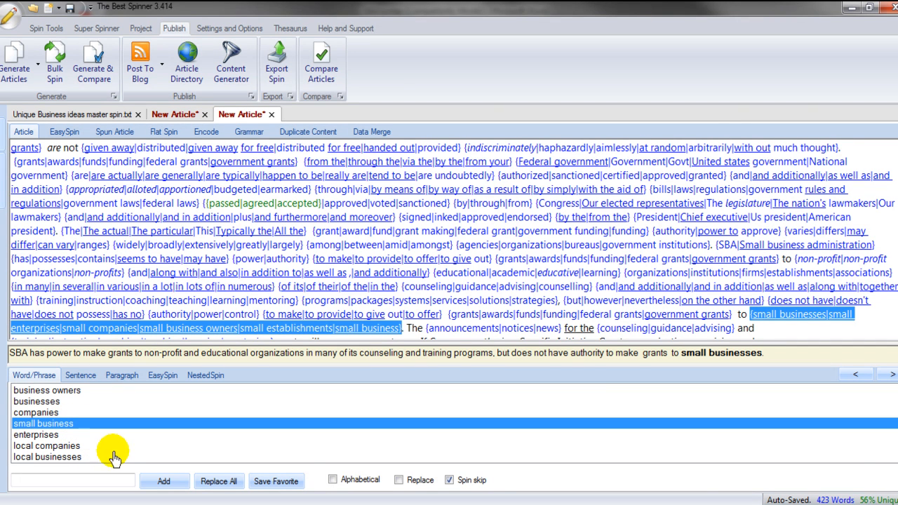
{"action": "scroll", "coordinate": [884, 455], "scroll_direction": "down", "scroll_amount": 1}
{"action": "scroll", "coordinate": [455, 423], "scroll_direction": "down", "scroll_amount": 3}
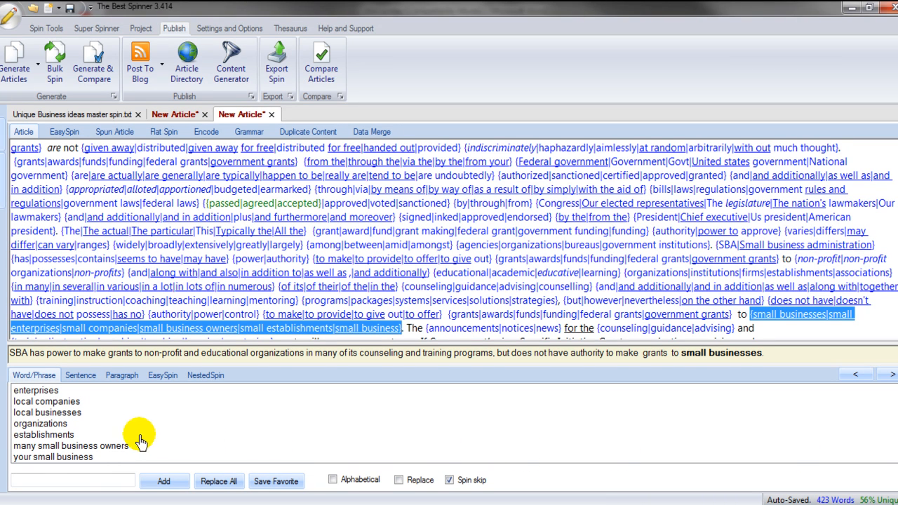
{"action": "double_click", "coordinate": [72, 457]}
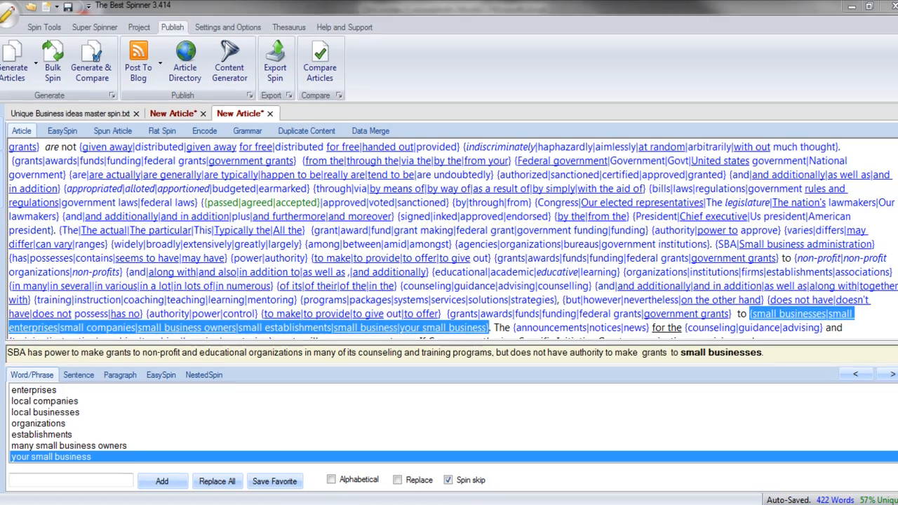
{"action": "mouse_move", "coordinate": [708, 504]}
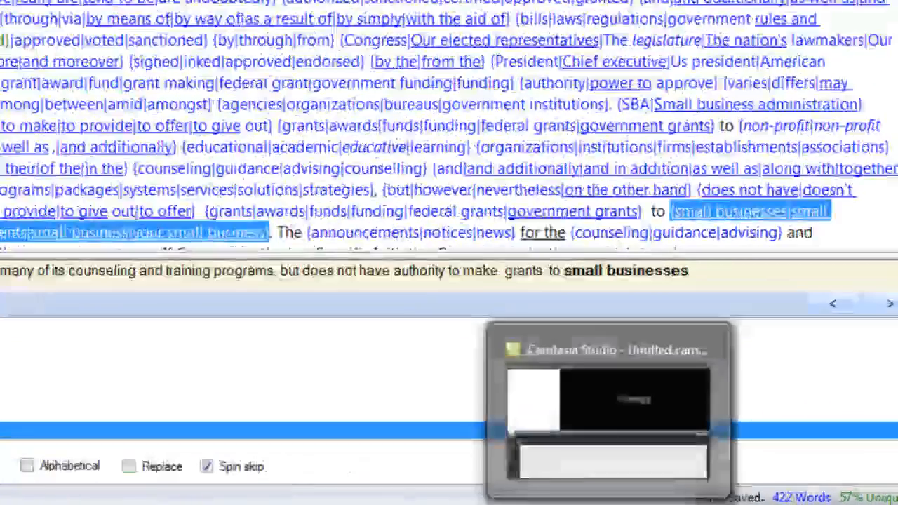
{"action": "left_click", "coordinate": [691, 447]}
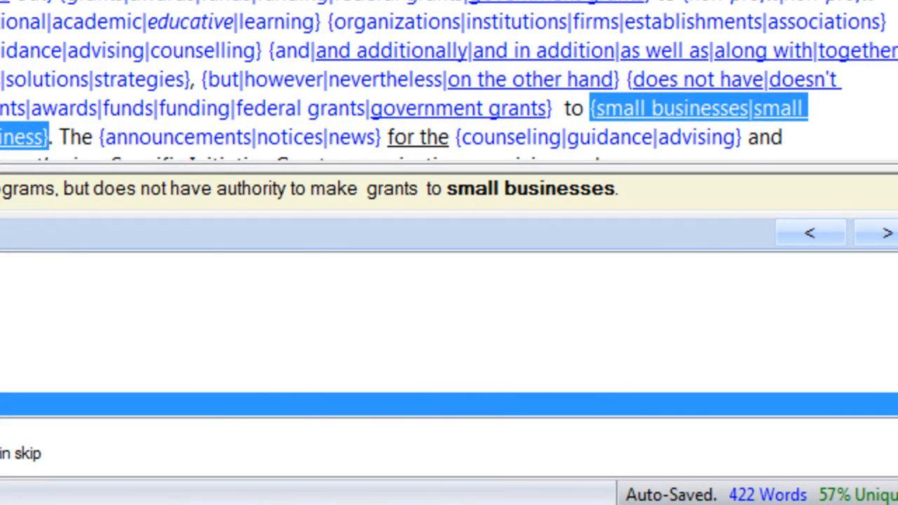